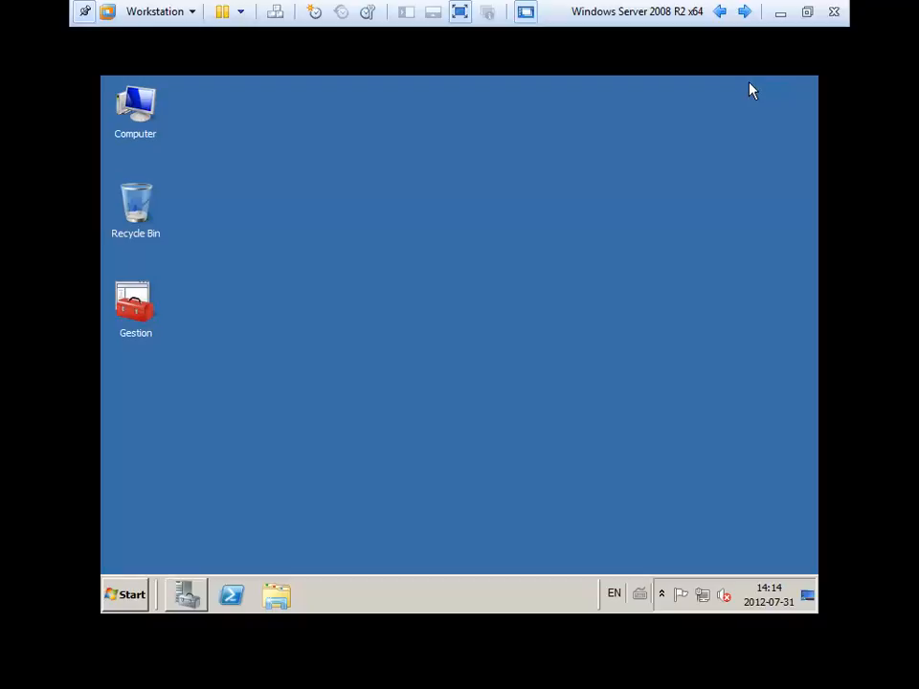
Take control of the server VM, bring up Server Manager, then put it away.
left_click(752, 90)
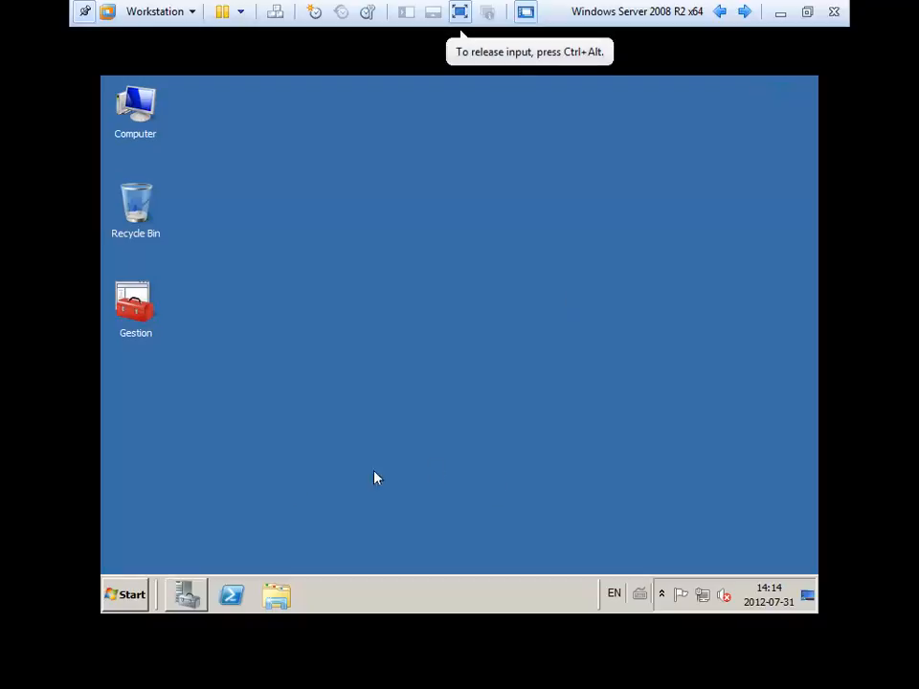
left_click(184, 597)
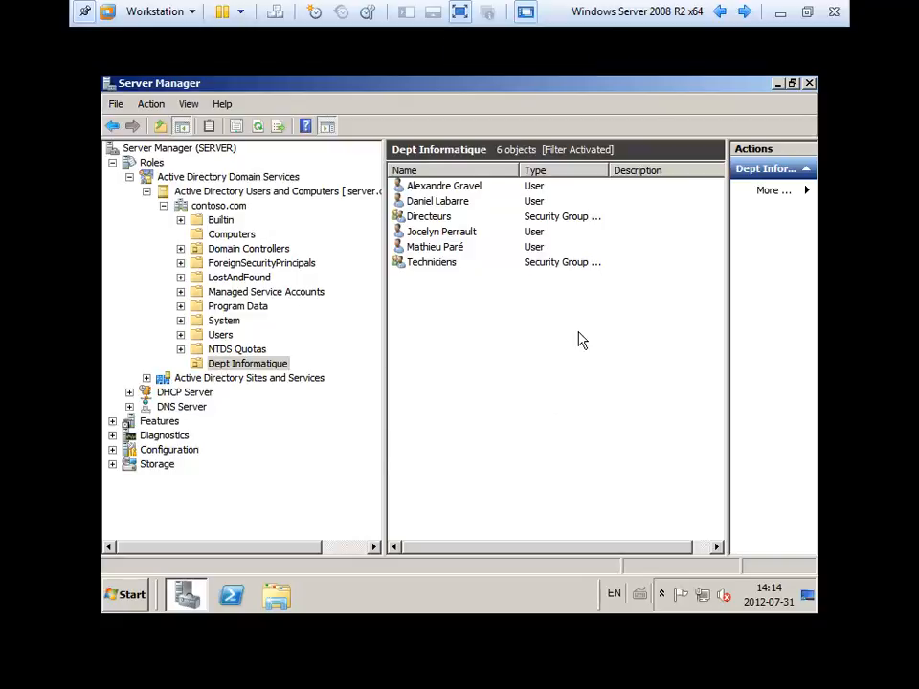
left_click(778, 83)
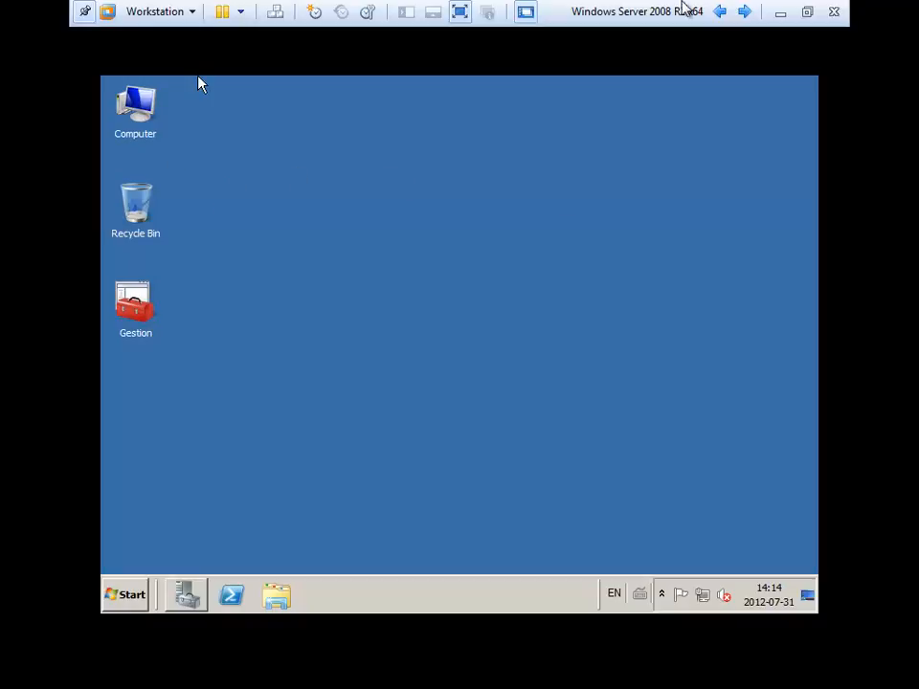
On the host, view the contents of the U: home network drive, then close it.
left_click(780, 13)
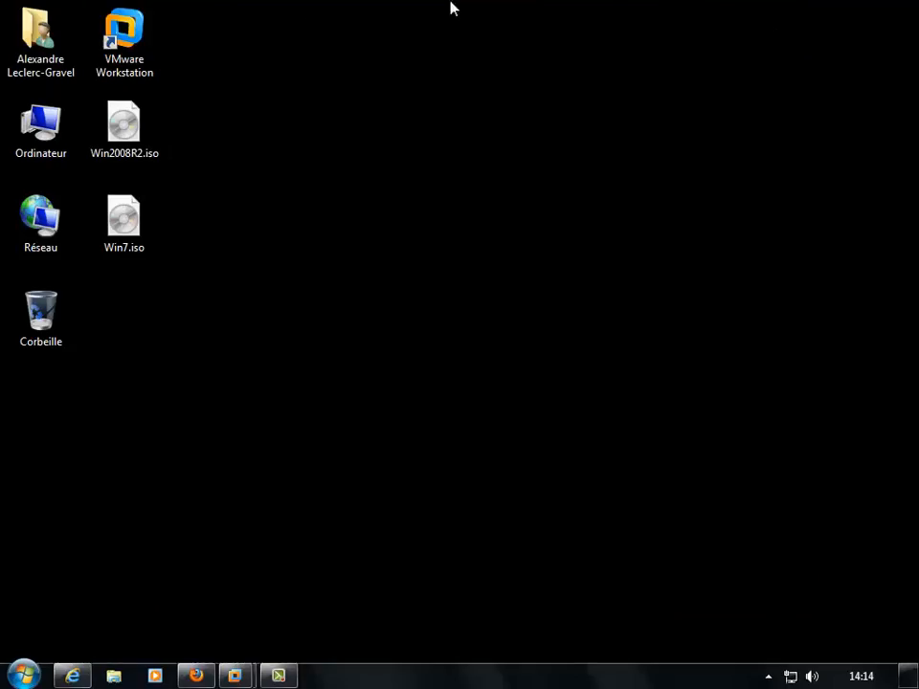
key("super+e")
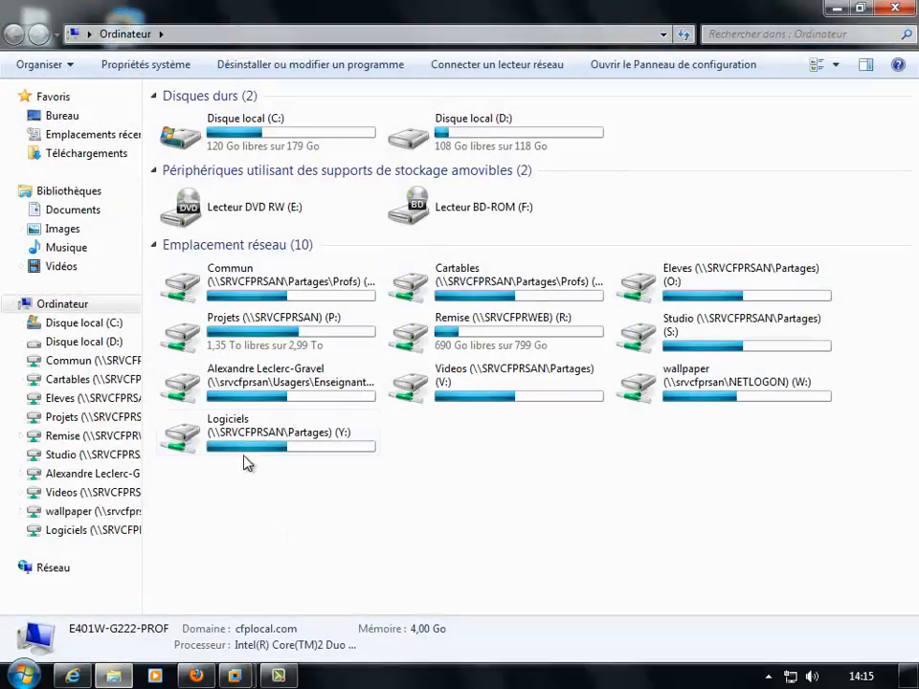
left_click(259, 387)
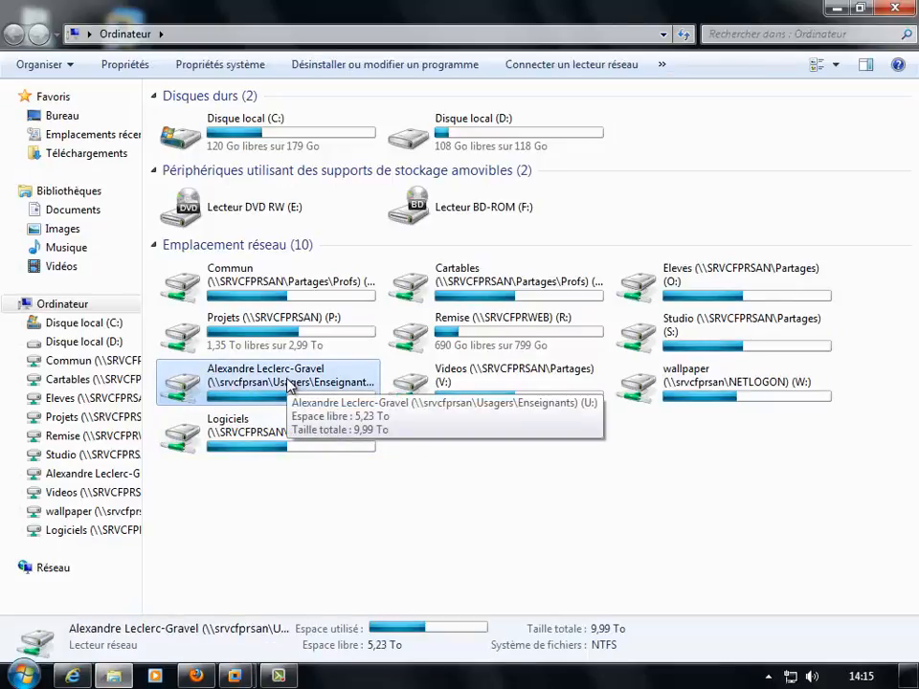
double_click(287, 383)
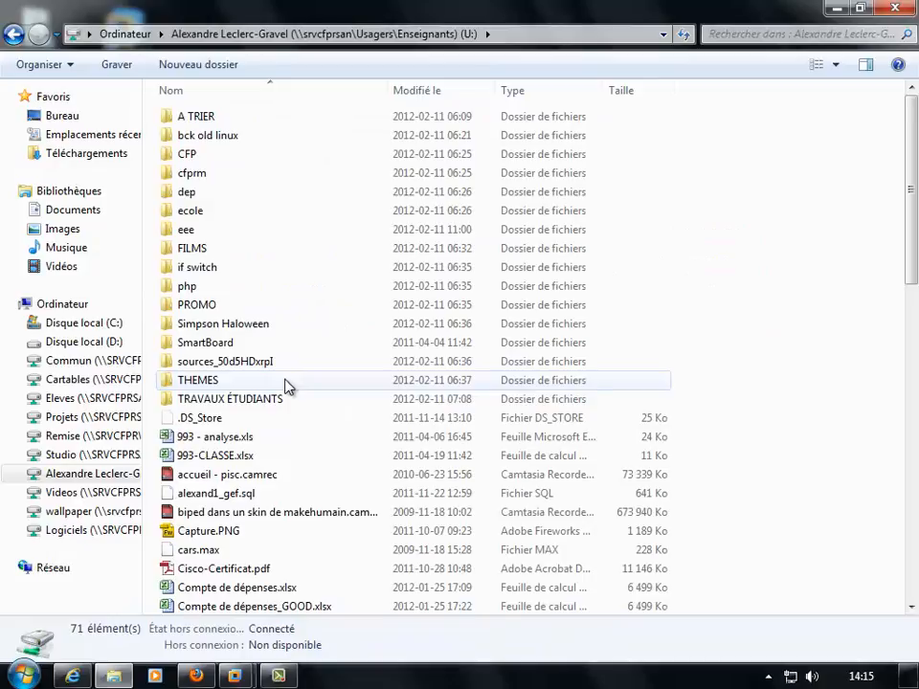
left_click(895, 7)
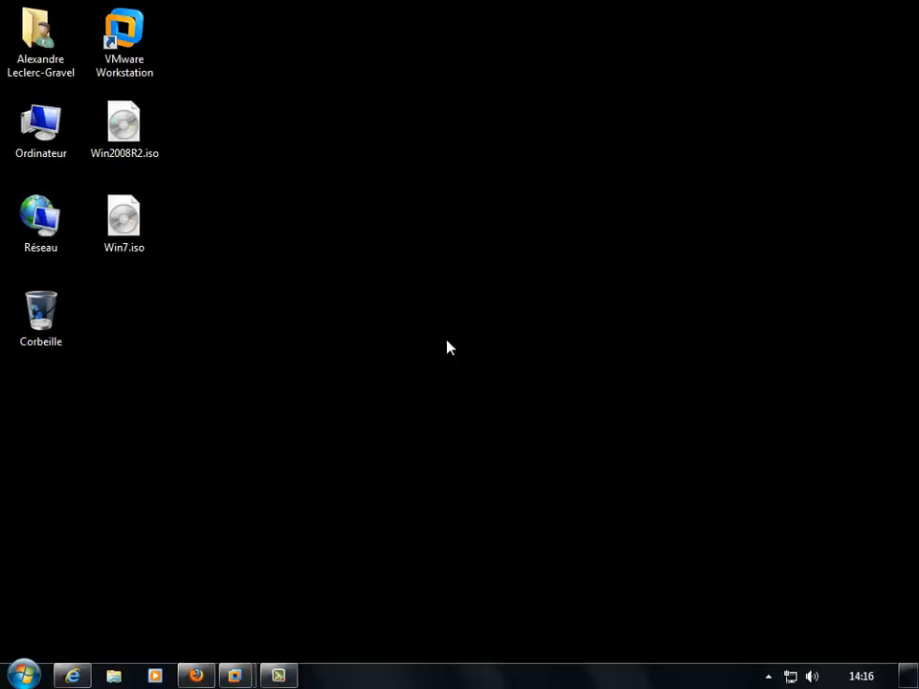
Back in the server VM, create a folder named Users on DATA (D:).
mouse_move(236, 675)
left_click(329, 576)
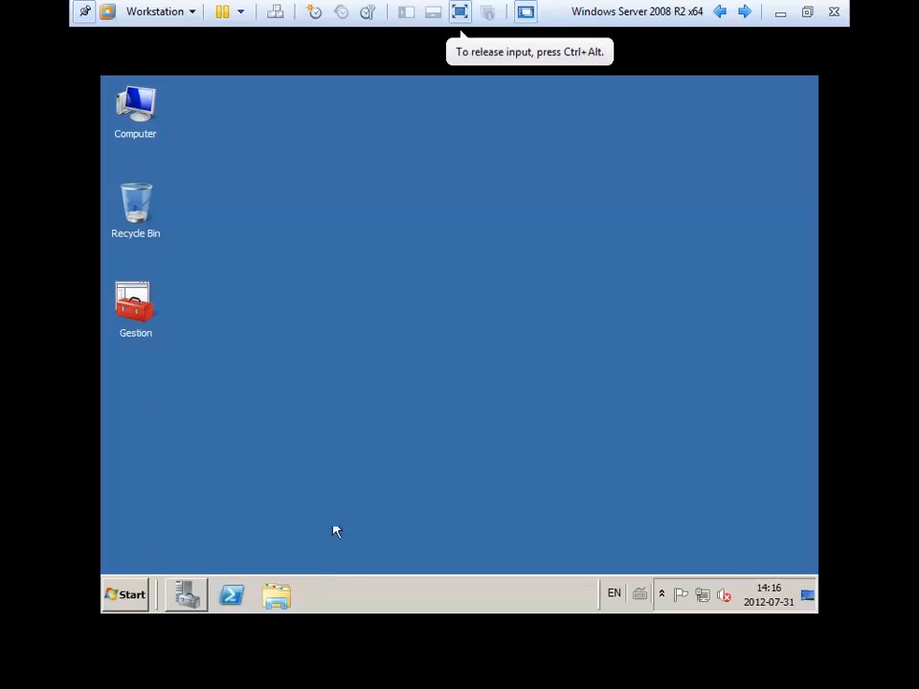
double_click(135, 113)
double_click(544, 212)
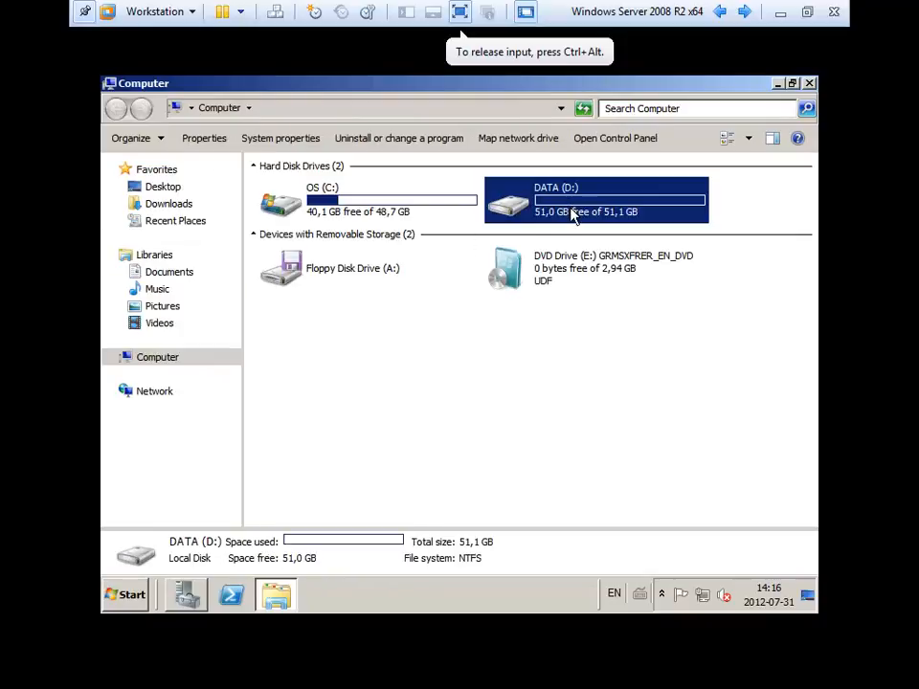
right_click(350, 251)
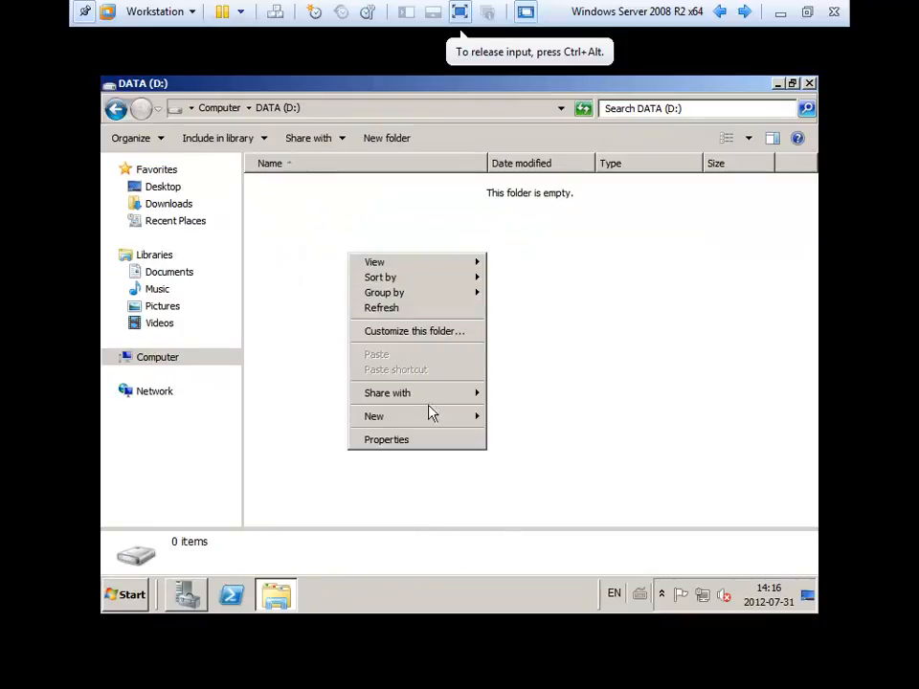
mouse_move(484, 416)
left_click(523, 419)
type("Users")
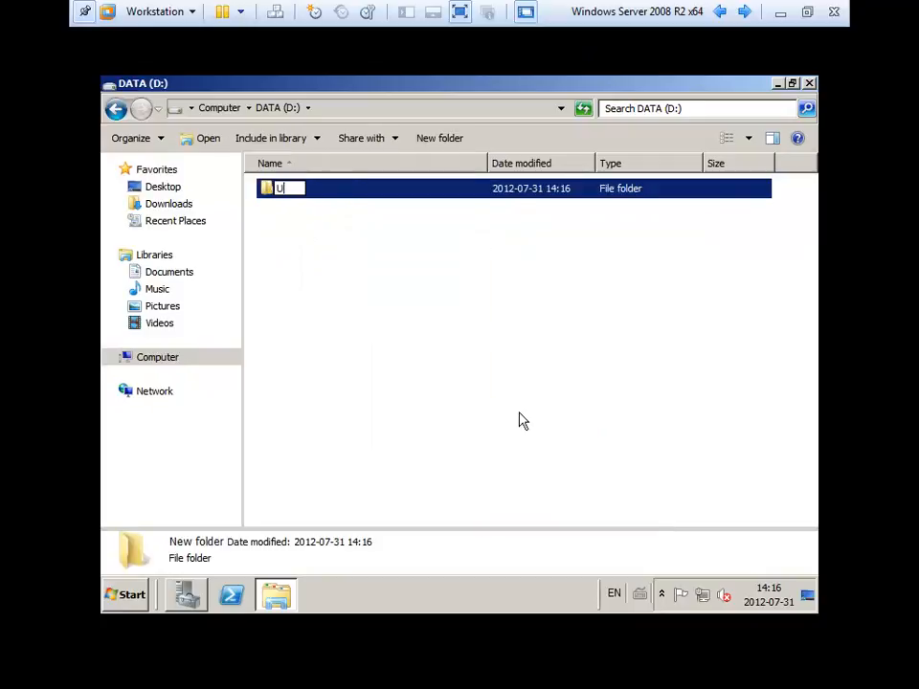
key("Return")
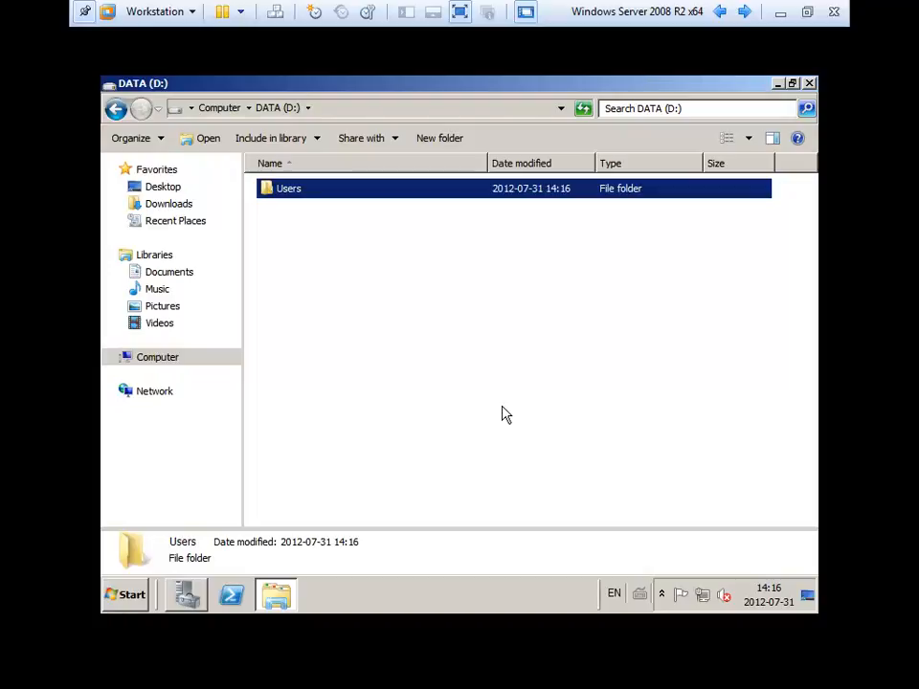
double_click(278, 193)
right_click(276, 266)
mouse_move(365, 442)
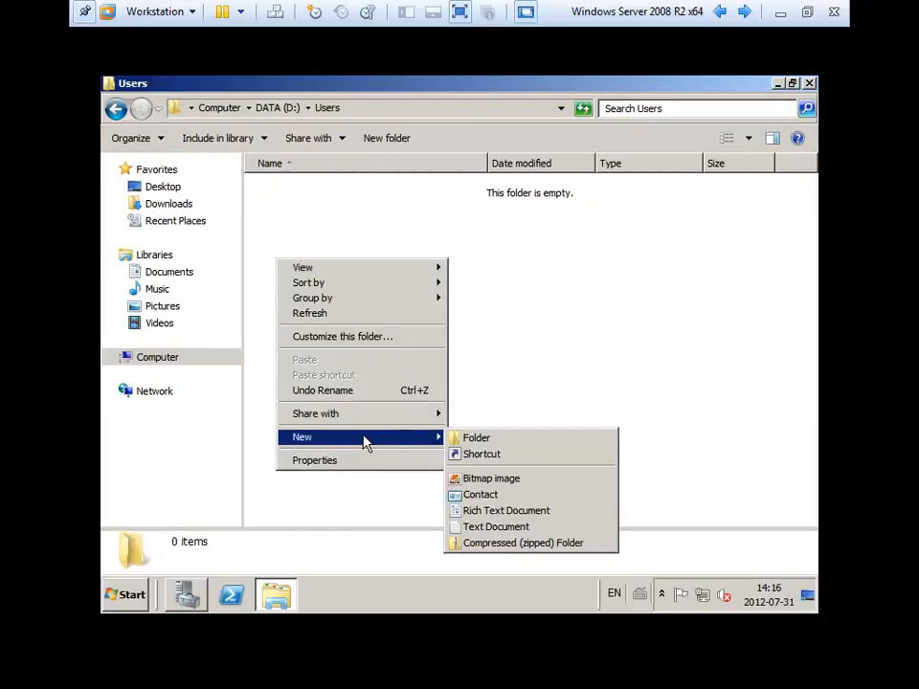
left_click(492, 441)
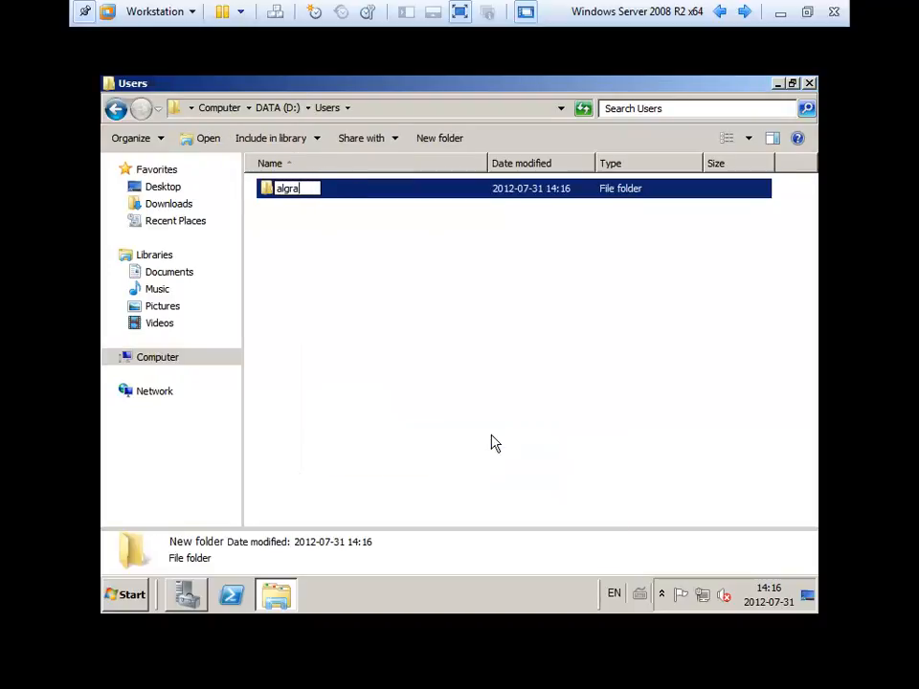
key("Return")
right_click(342, 319)
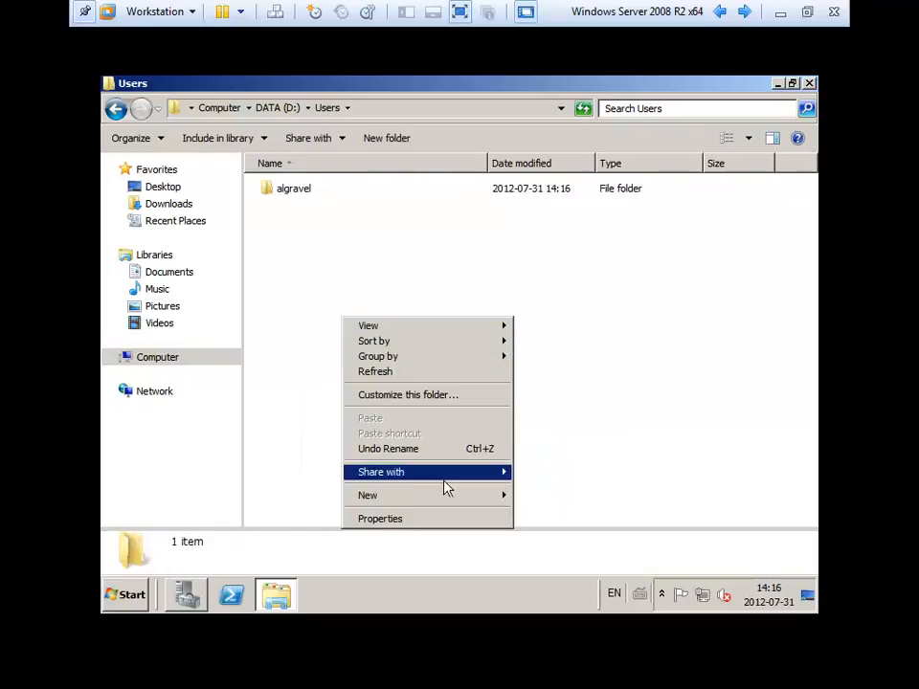
mouse_move(442, 496)
left_click(572, 500)
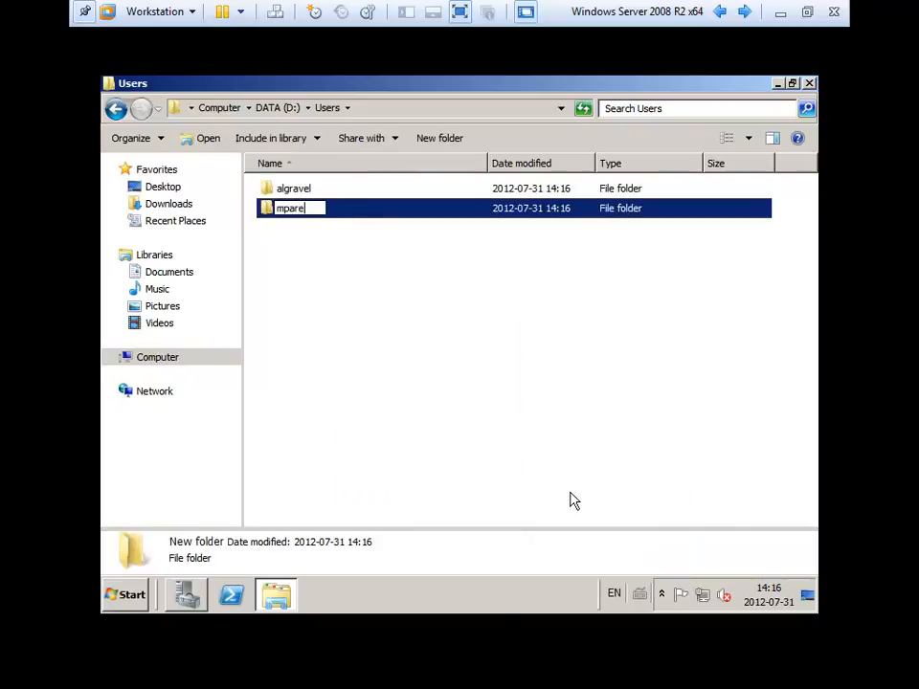
key("Return")
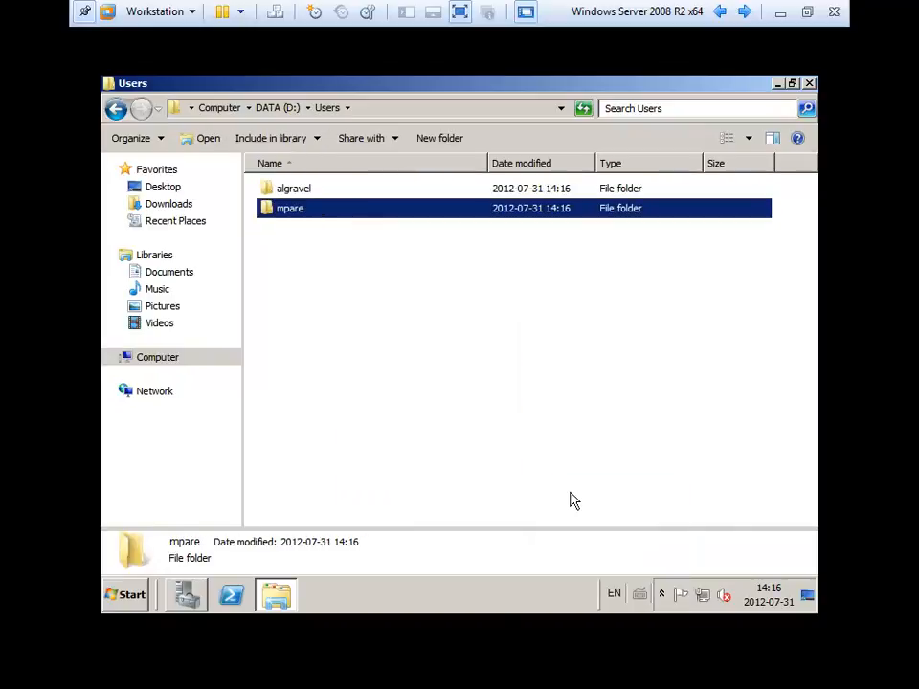
right_click(376, 348)
mouse_move(536, 526)
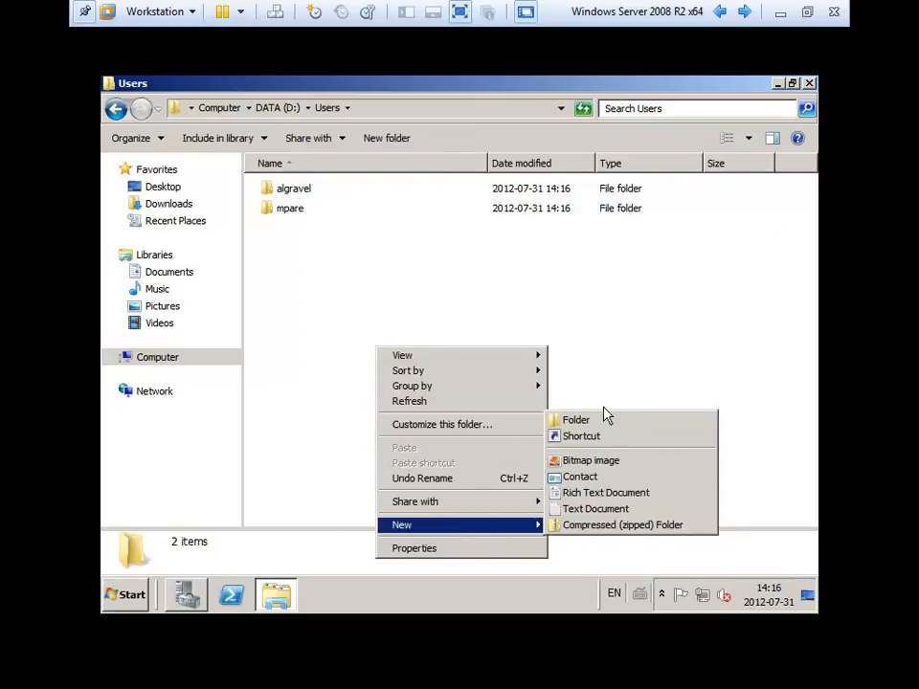
key("Escape")
key("Escape")
right_click(422, 336)
mouse_move(500, 522)
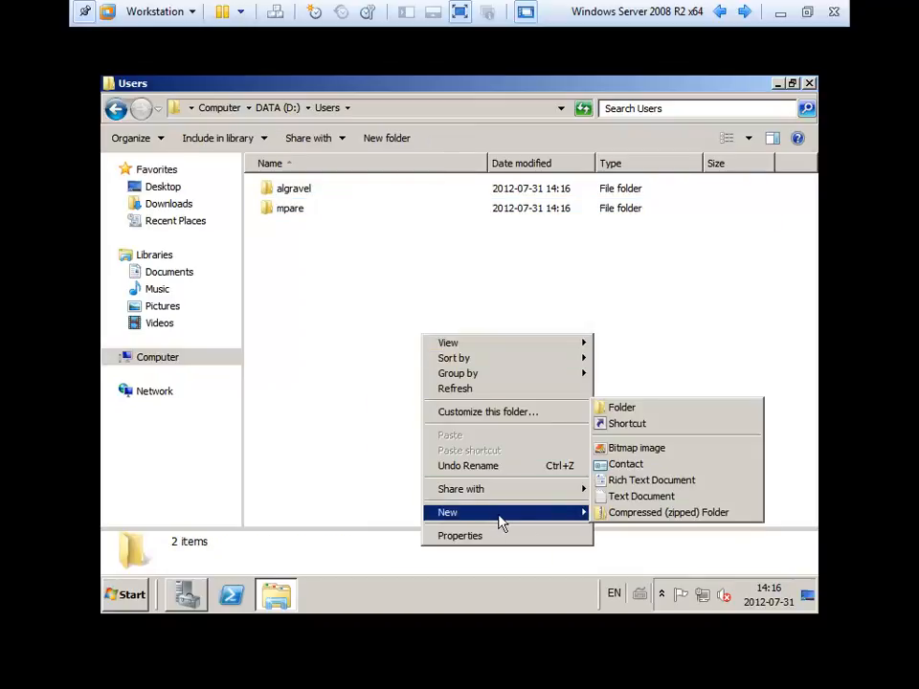
left_click(628, 409)
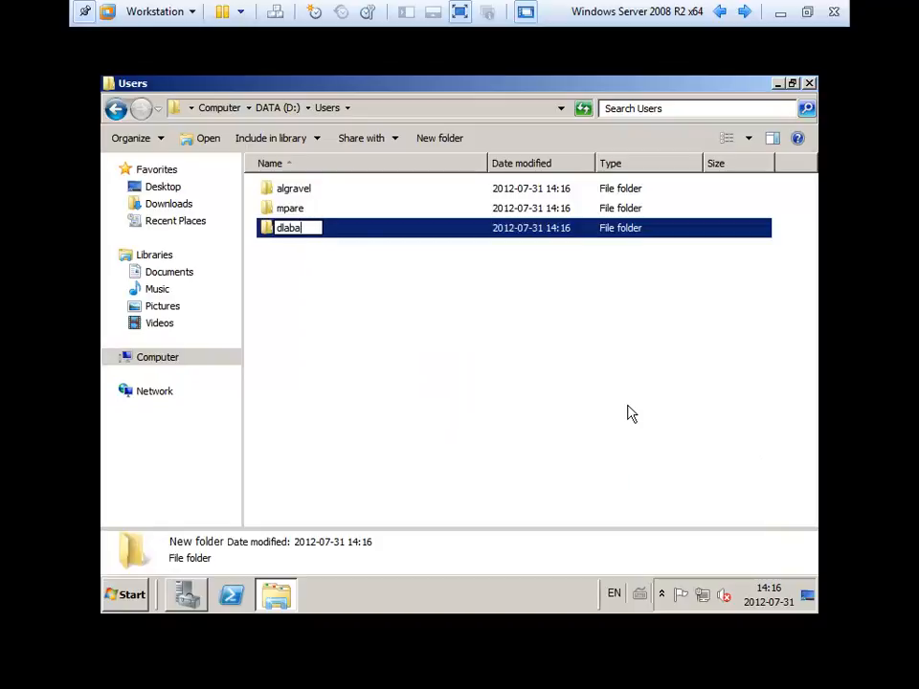
key("Return")
left_click(595, 406)
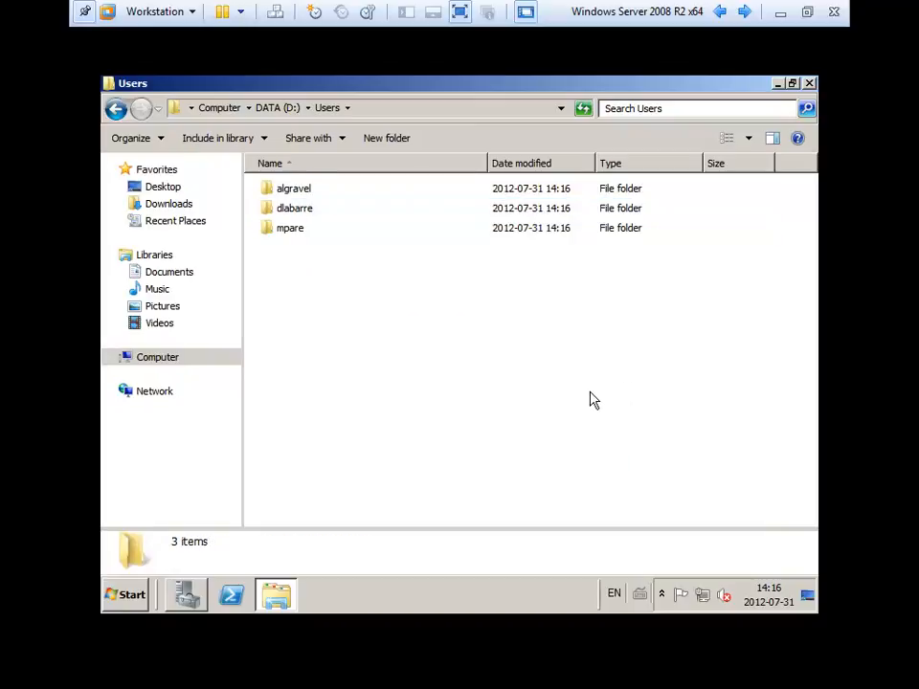
left_click(305, 191)
Turn on Advanced Sharing for the Users folder on DATA (D:).
right_click(307, 191)
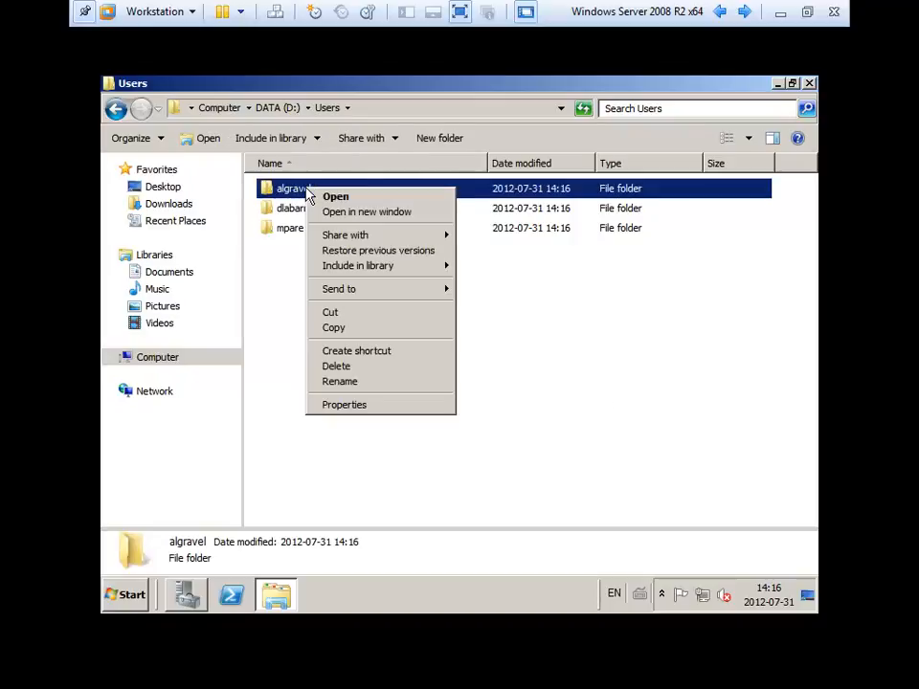
left_click(293, 110)
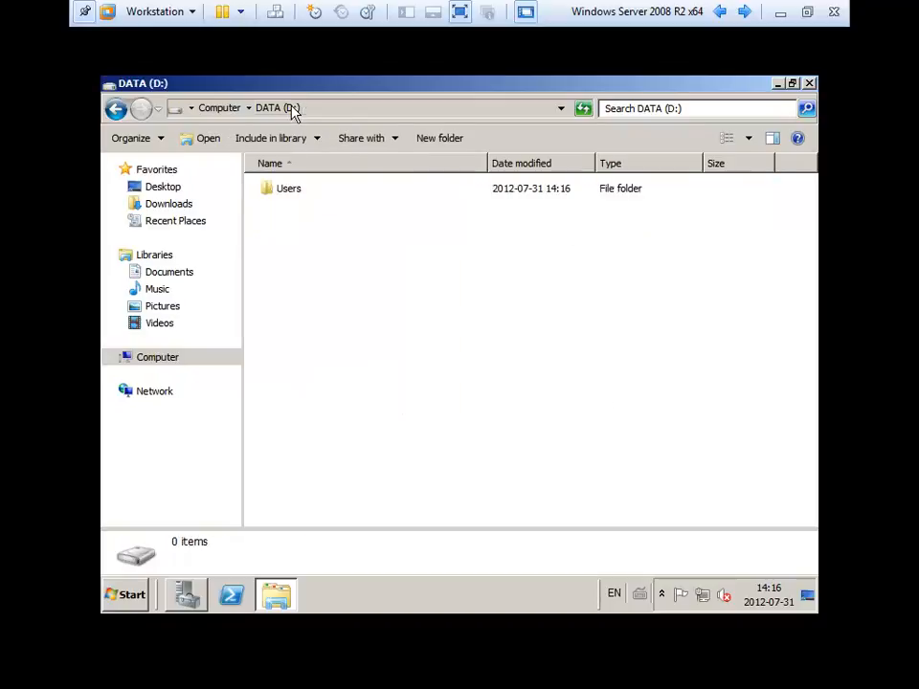
left_click(292, 194)
right_click(292, 194)
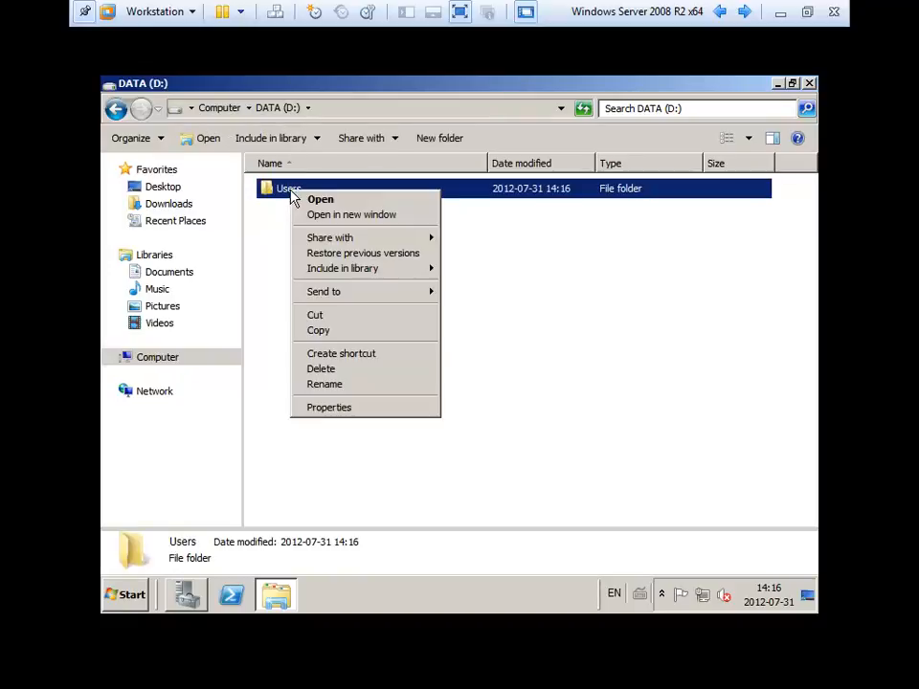
left_click(390, 412)
left_click(364, 184)
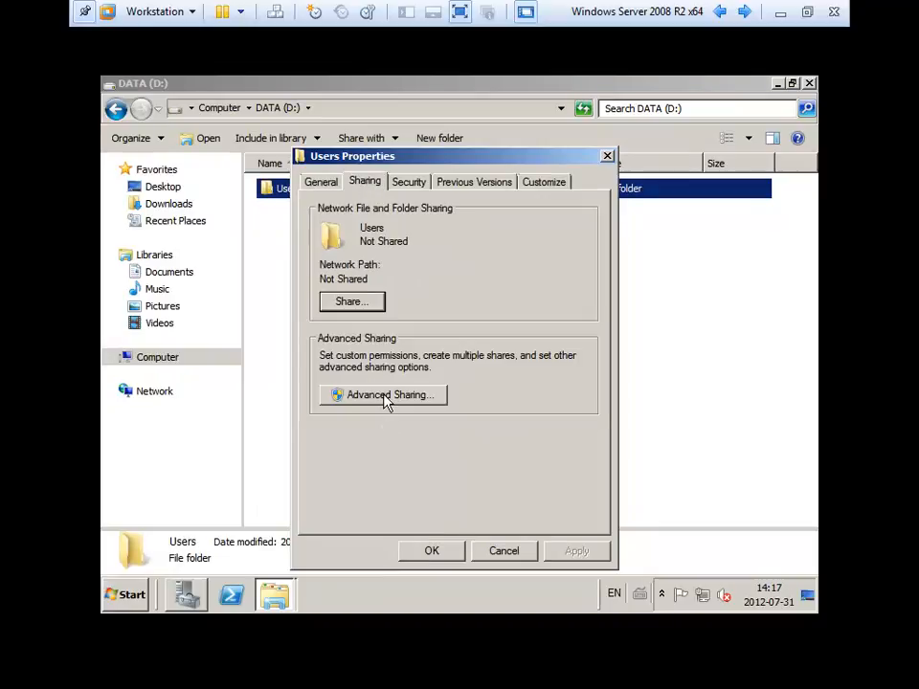
left_click(384, 395)
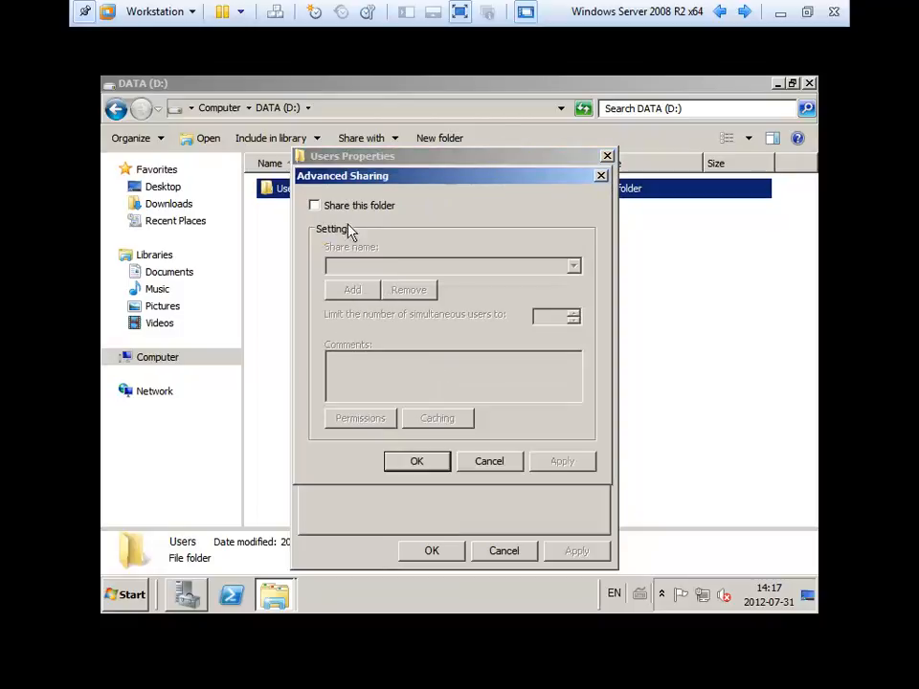
left_click(350, 210)
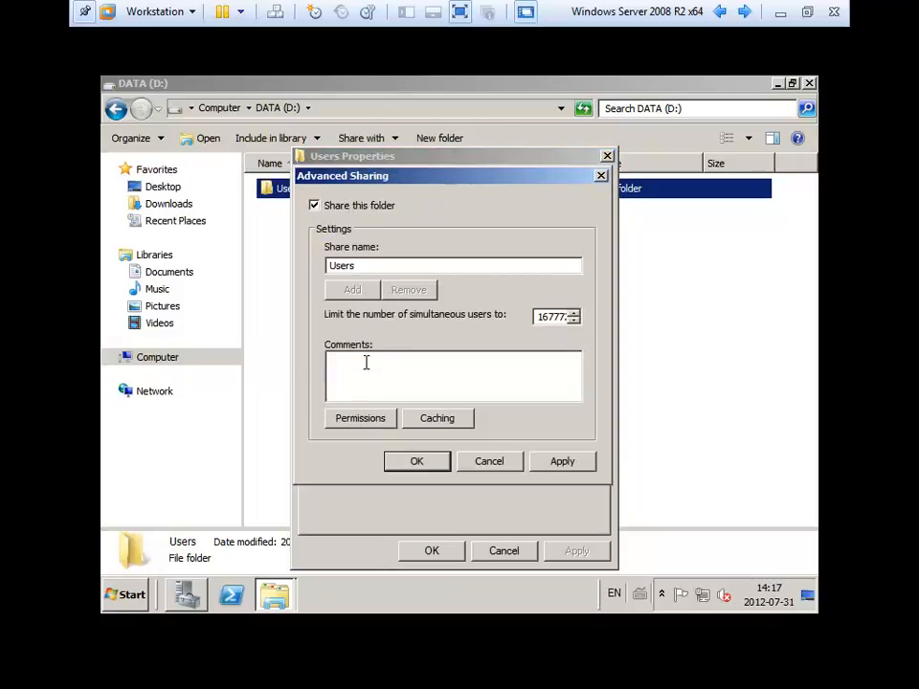
Allow Everyone Full Control on the Users share, confirm, then reopen its share permissions.
left_click(362, 420)
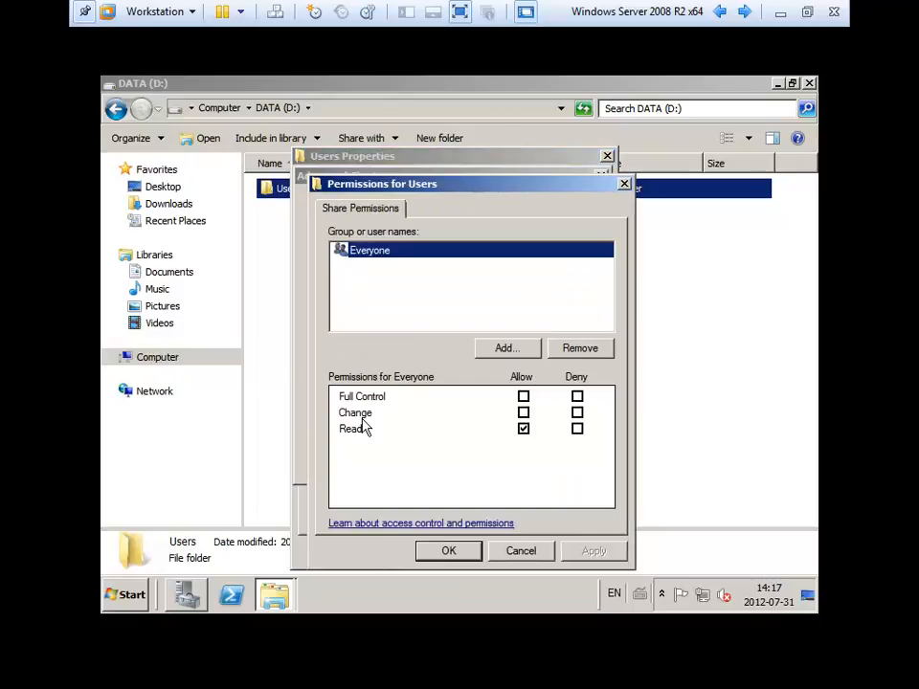
left_click(524, 396)
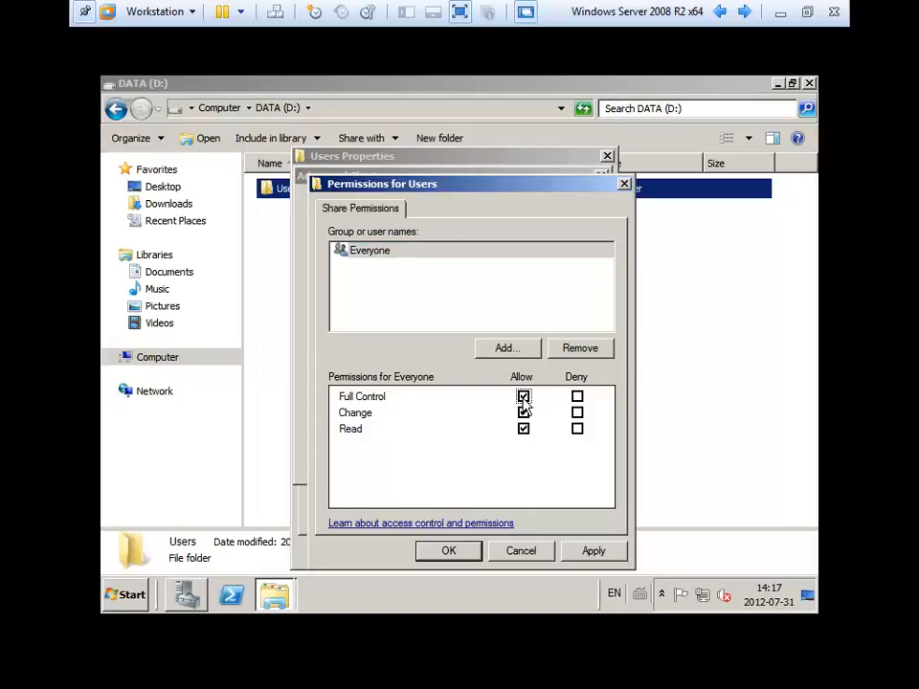
left_click(594, 551)
left_click(449, 551)
left_click(428, 461)
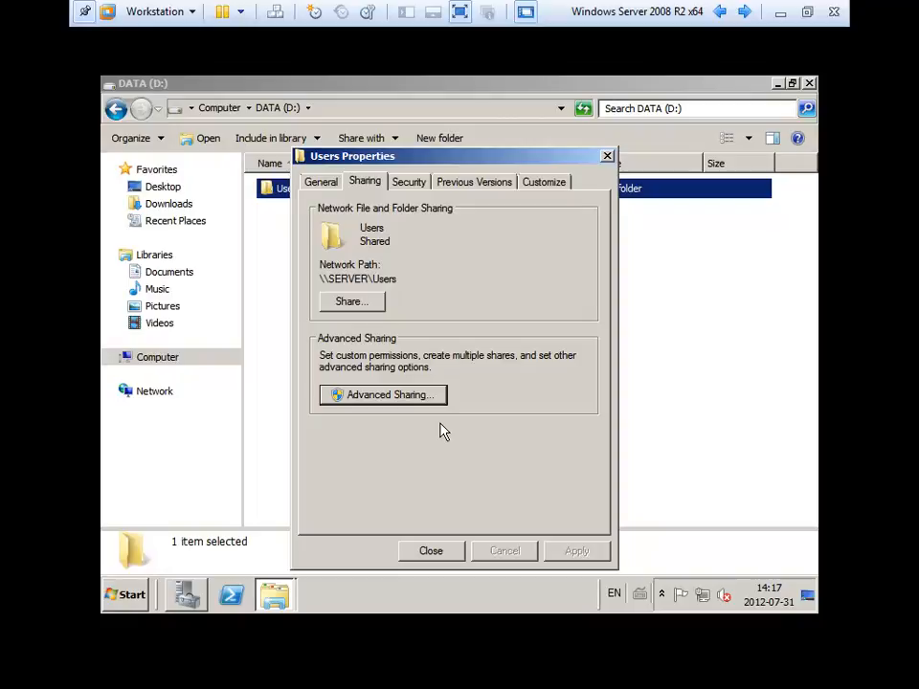
left_click(430, 400)
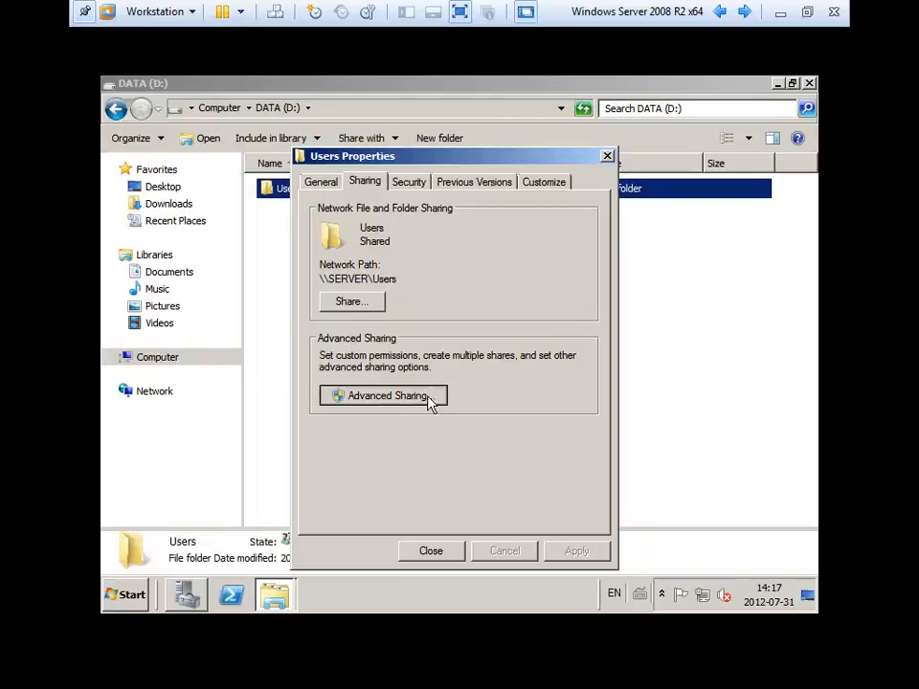
left_click(375, 418)
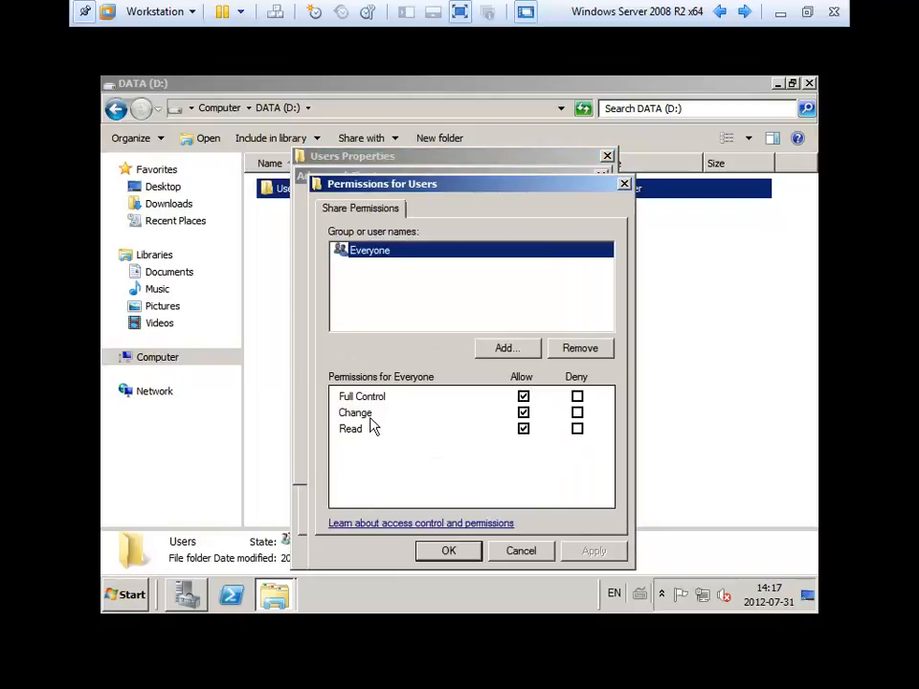
left_click(501, 347)
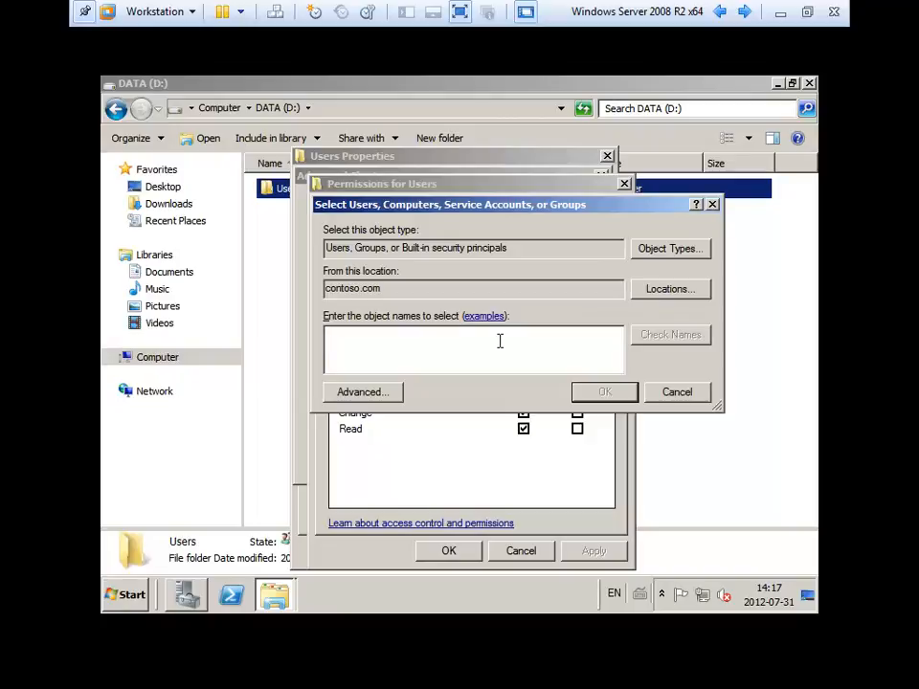
left_click(358, 393)
left_click(734, 250)
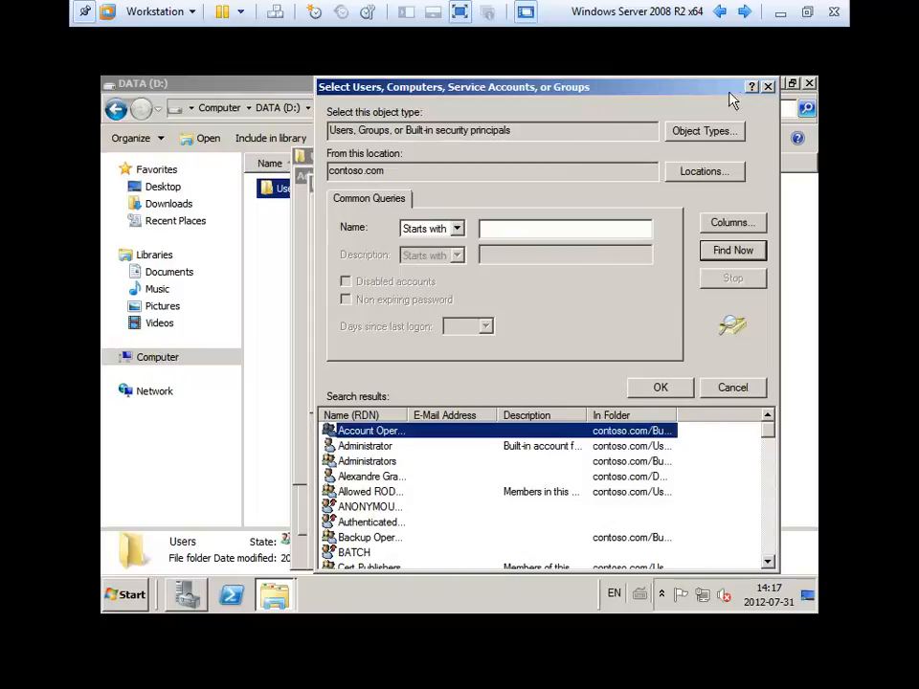
left_click_drag(410, 416, 480, 415)
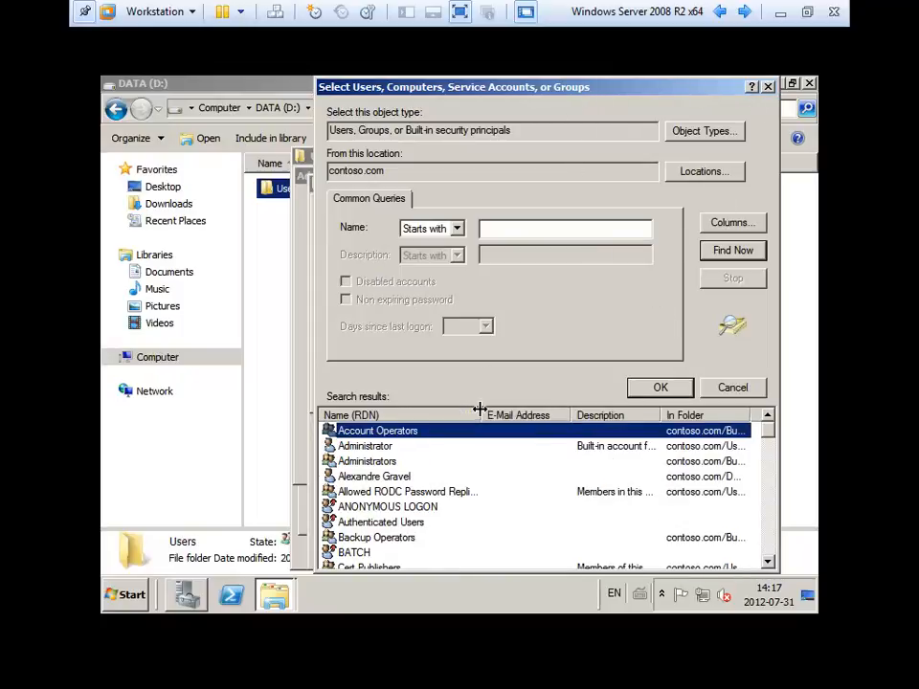
left_click(458, 447)
scroll(457, 456, "down", 6)
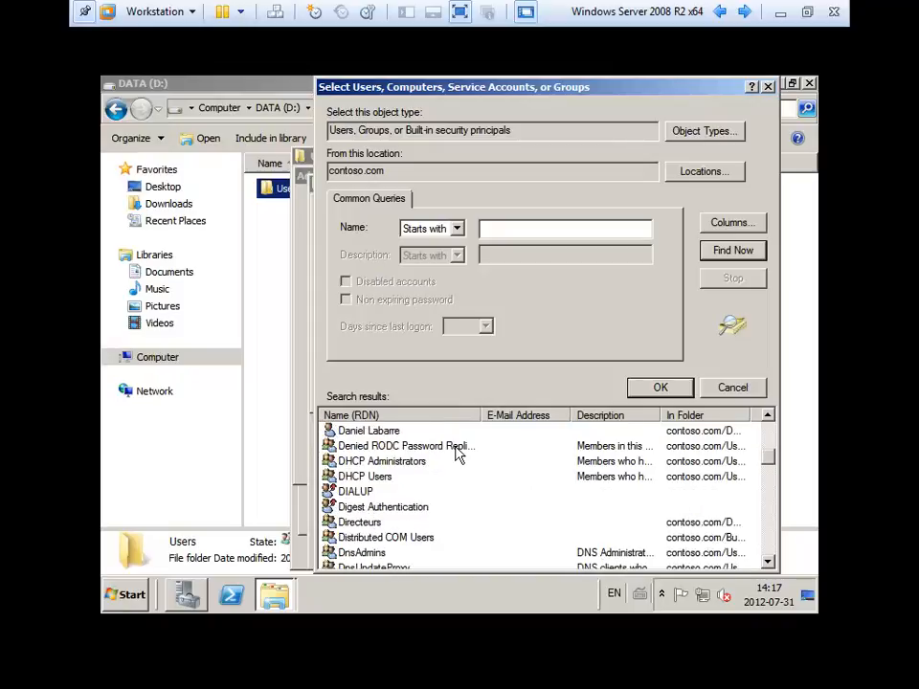
scroll(457, 461, "down", 1)
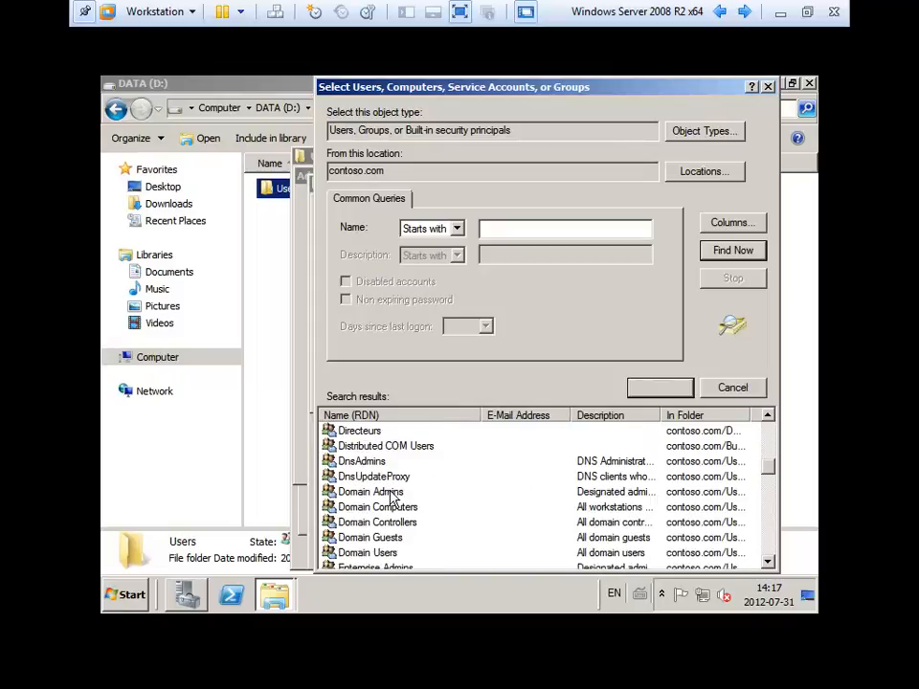
key("Home")
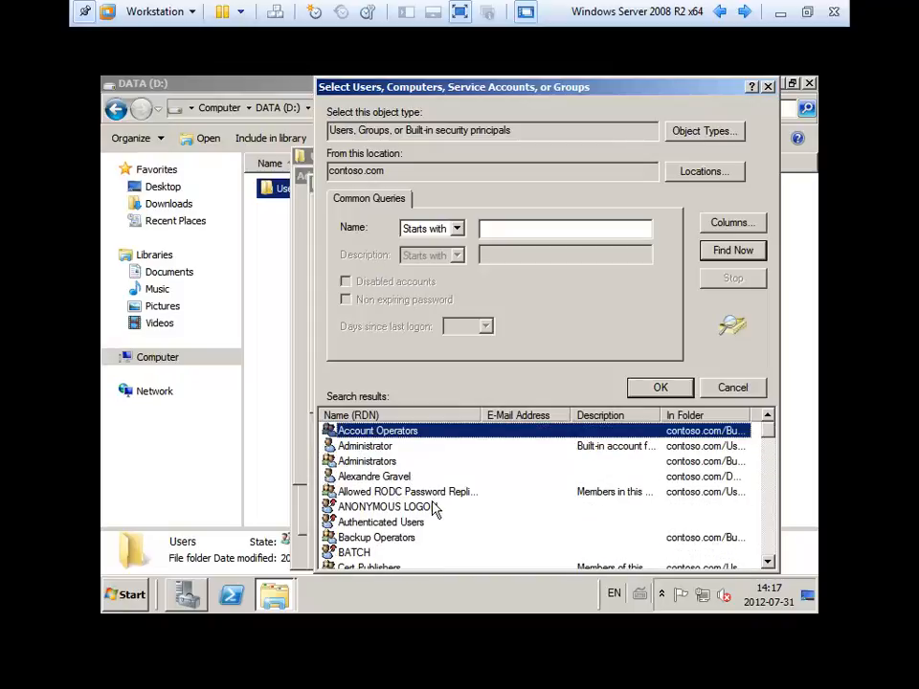
left_click(412, 523)
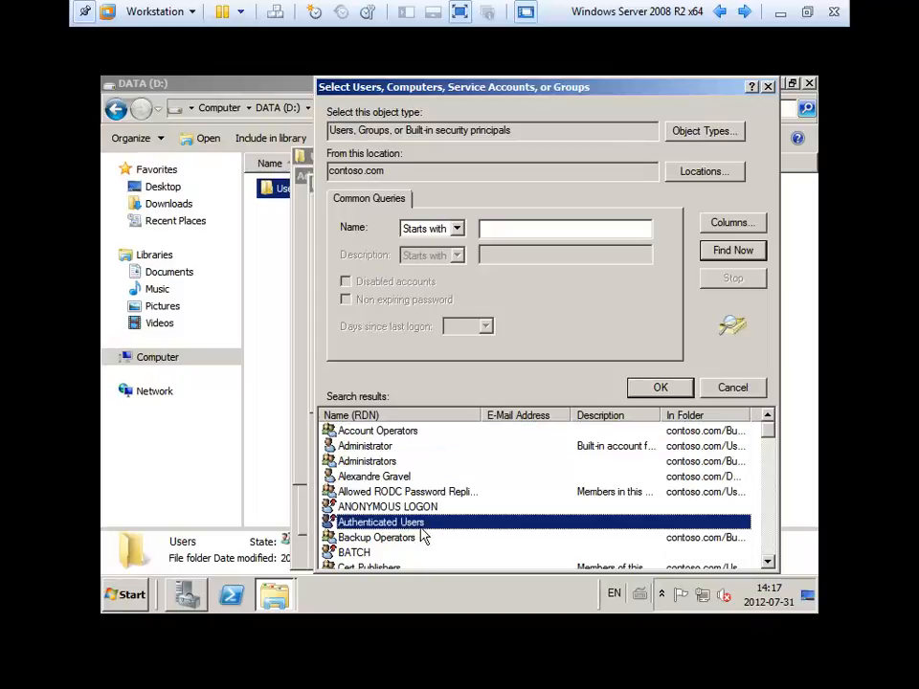
key("d")
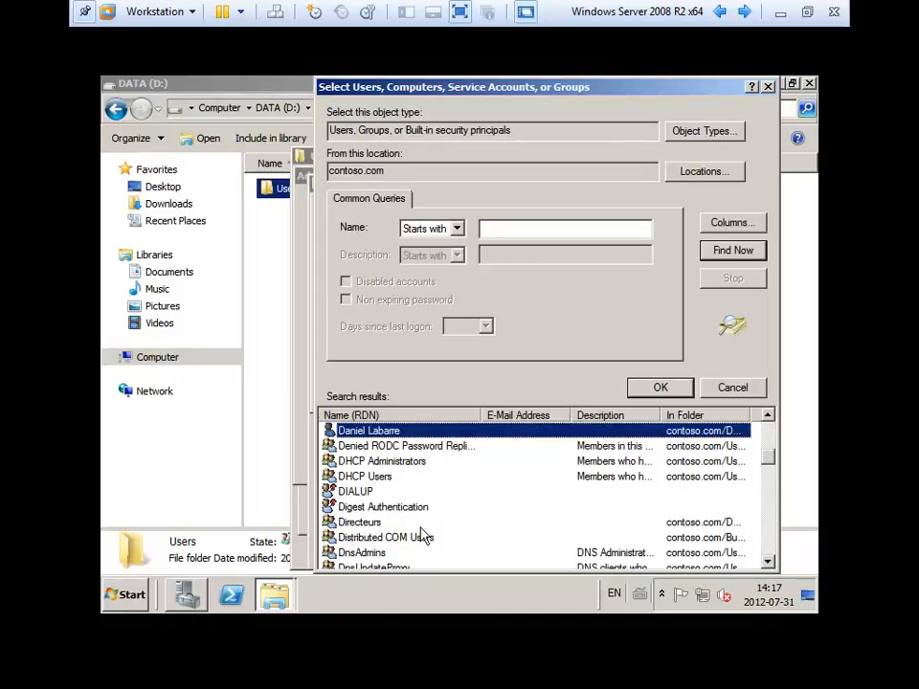
key("Down")
key("Down")
key("Down")
key("Down")
scroll(424, 537, "down", 2)
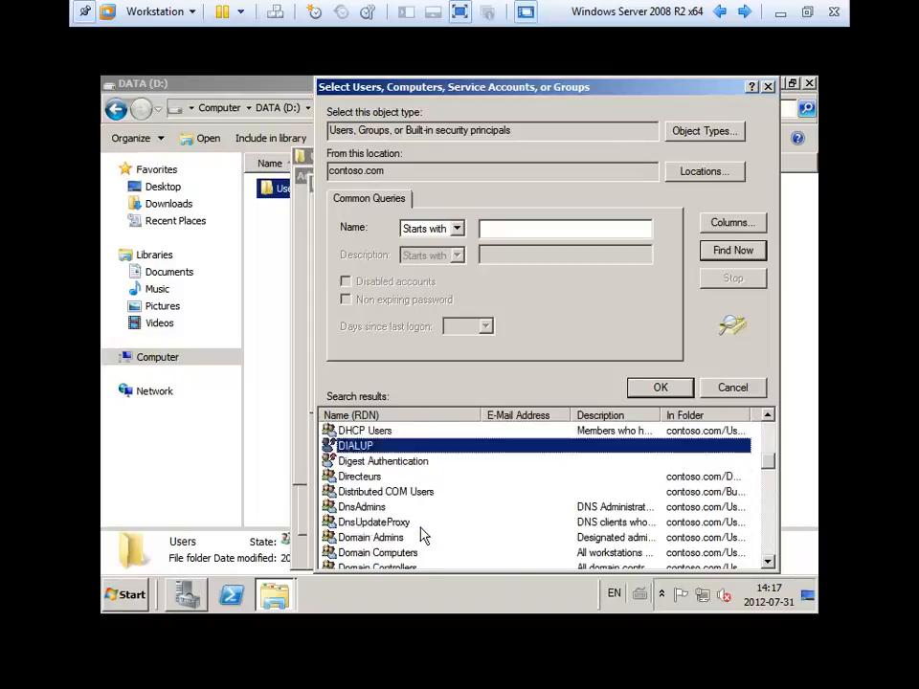
left_click(393, 554)
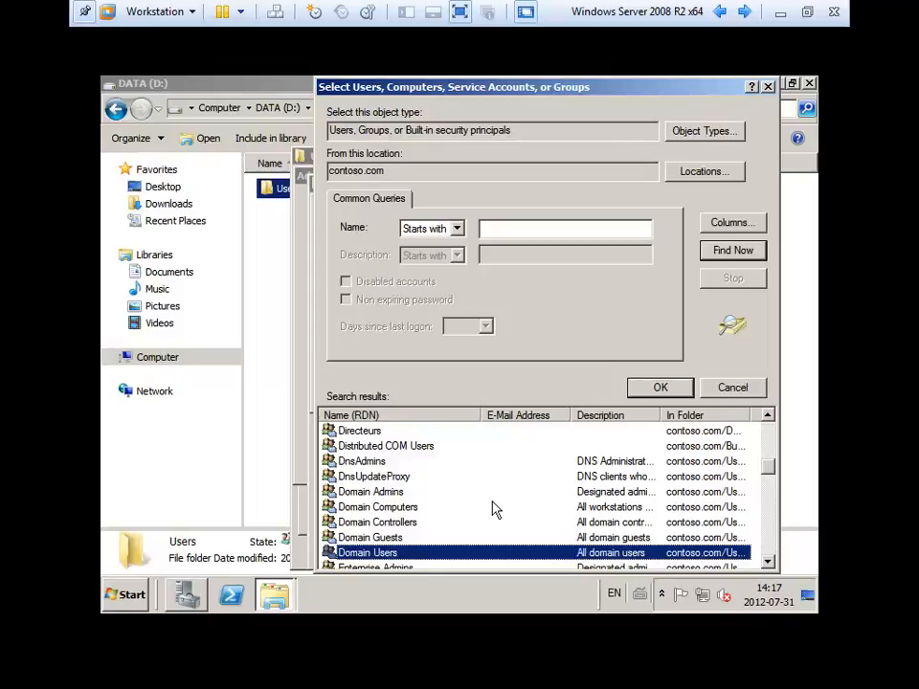
left_click(727, 388)
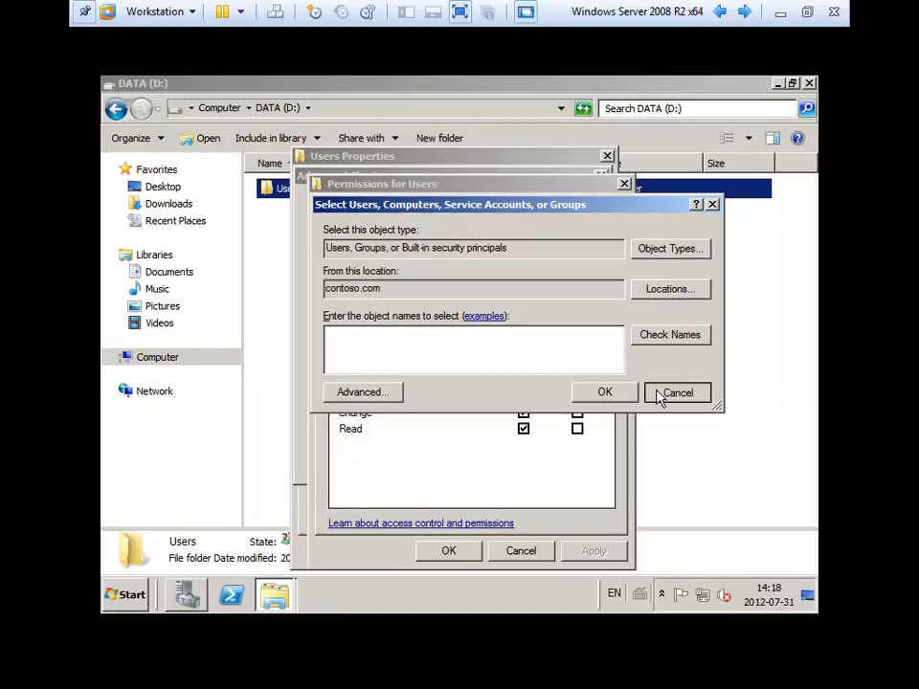
left_click(677, 392)
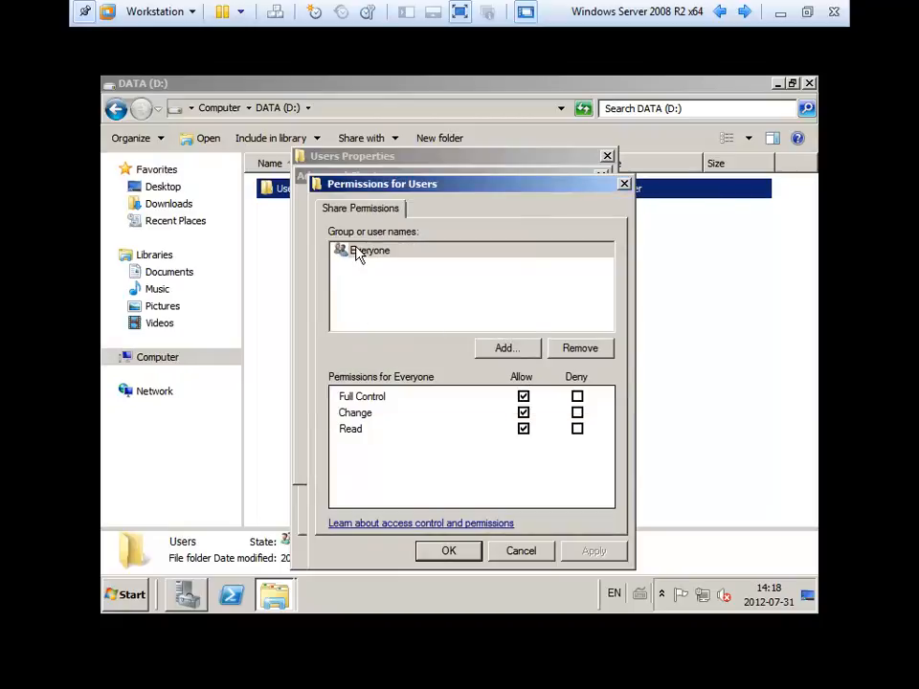
Confirm Everyone's share permissions and the Advanced Sharing settings for Users.
left_click(357, 253)
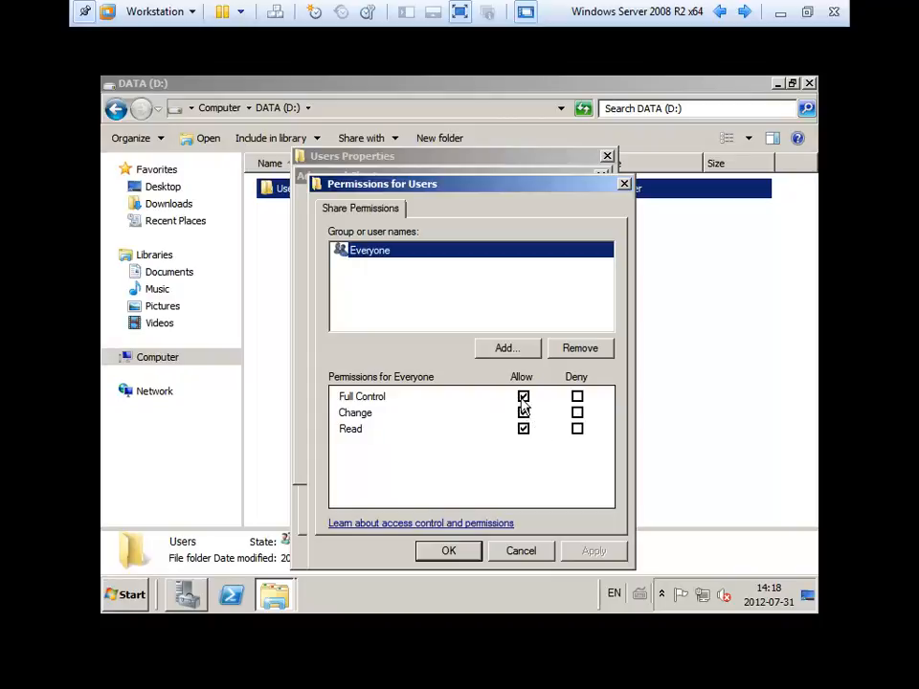
left_click(449, 555)
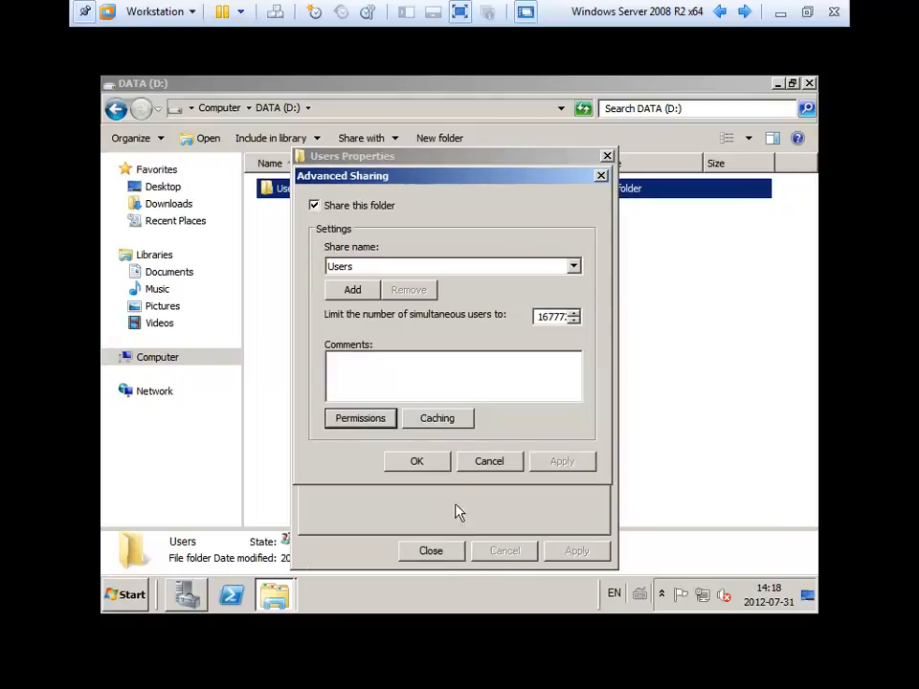
left_click(431, 462)
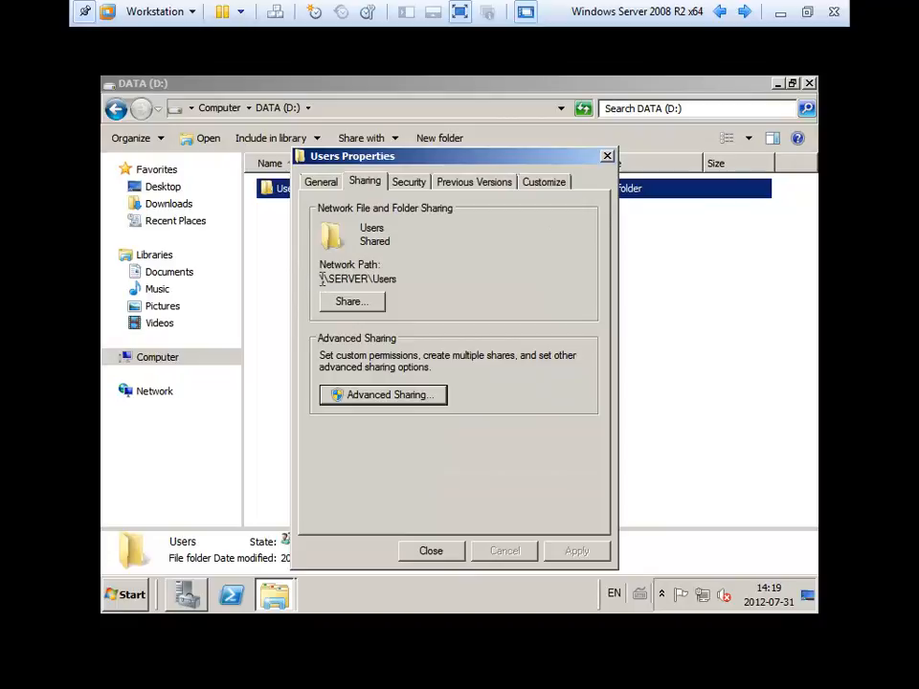
Copy the network path \\SERVER\Users and close the Users properties.
left_click_drag(322, 279, 402, 278)
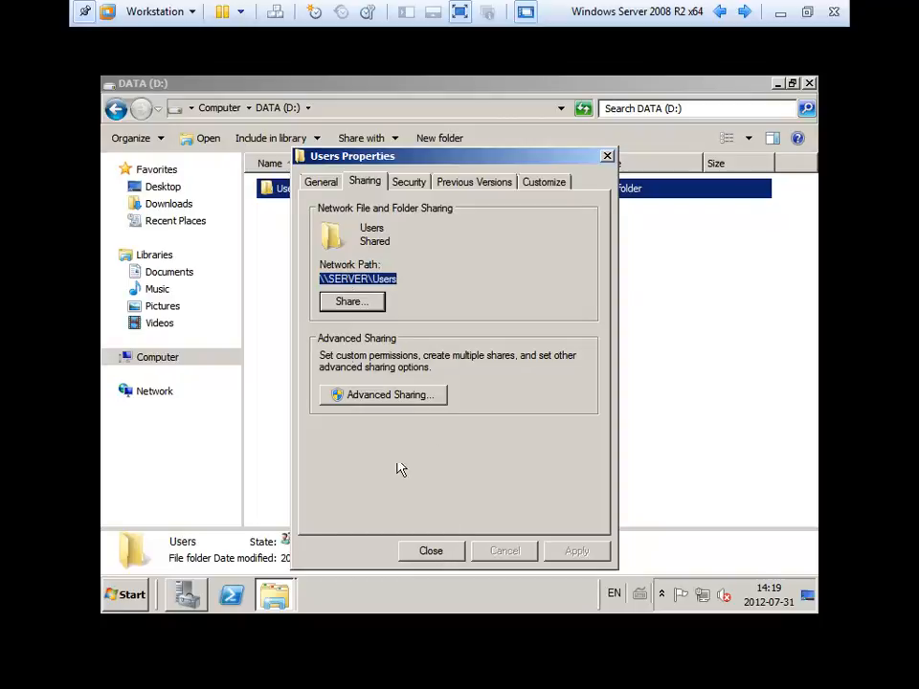
right_click(356, 279)
left_click(383, 328)
left_click(431, 550)
left_click(384, 468)
left_click(134, 596)
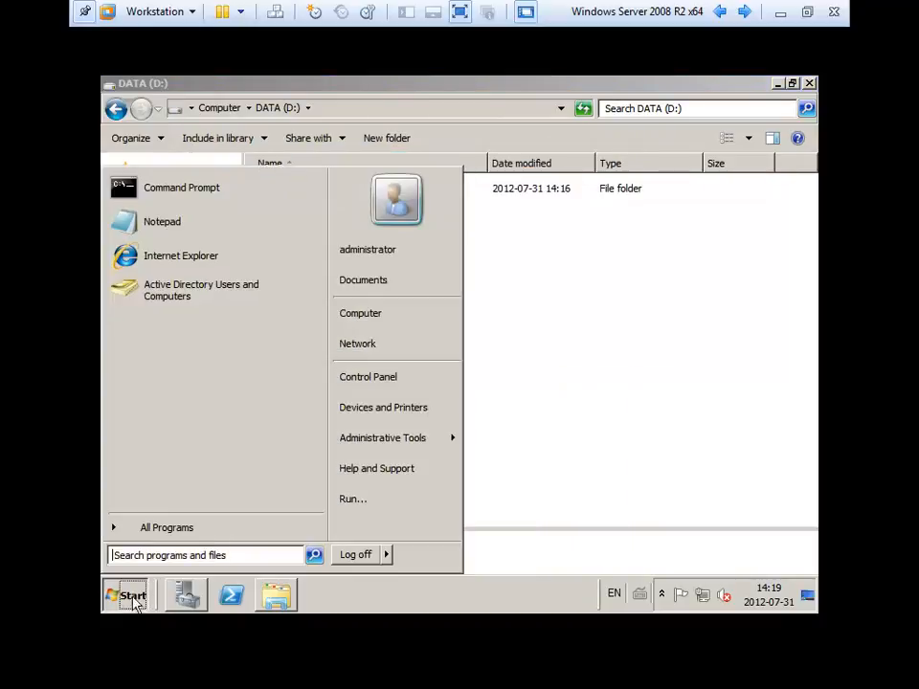
Browse to \\SERVER\Users by pasting the copied path into the Computer address bar.
left_click(372, 316)
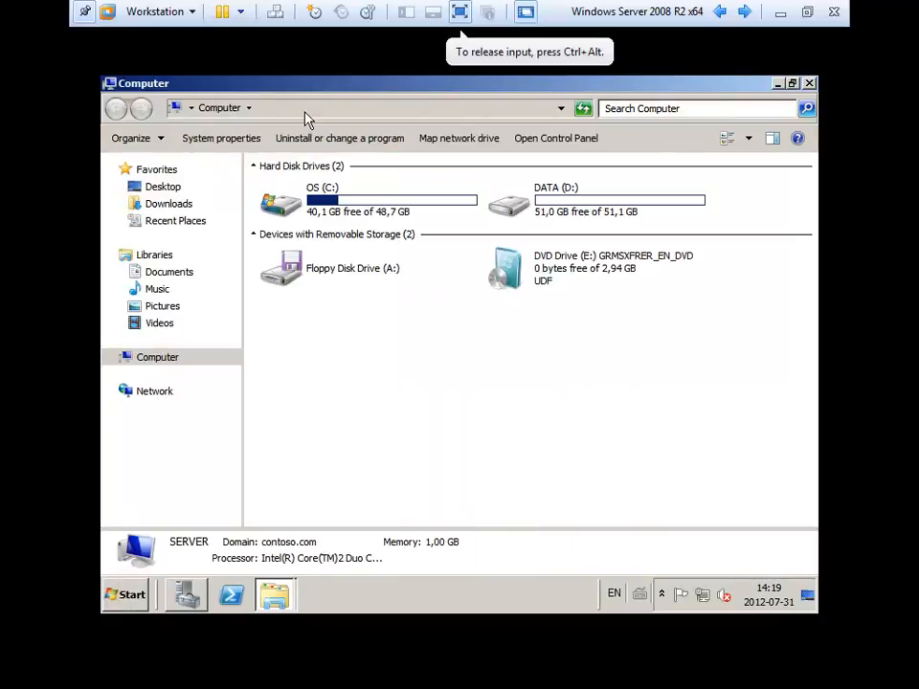
left_click(304, 109)
right_click(307, 108)
left_click(337, 170)
key("Return")
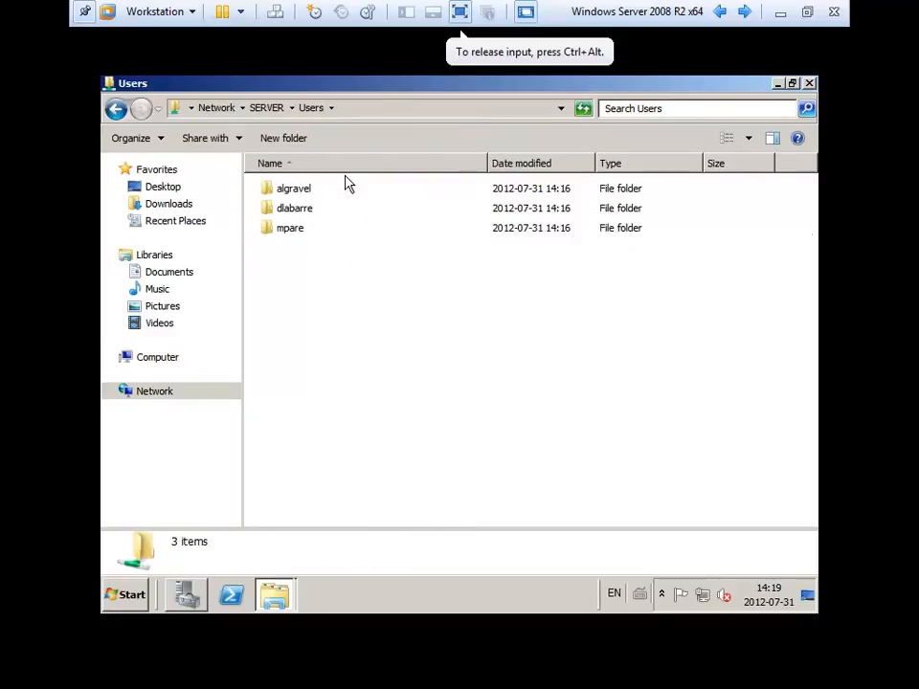
left_click(397, 107)
left_click(398, 107)
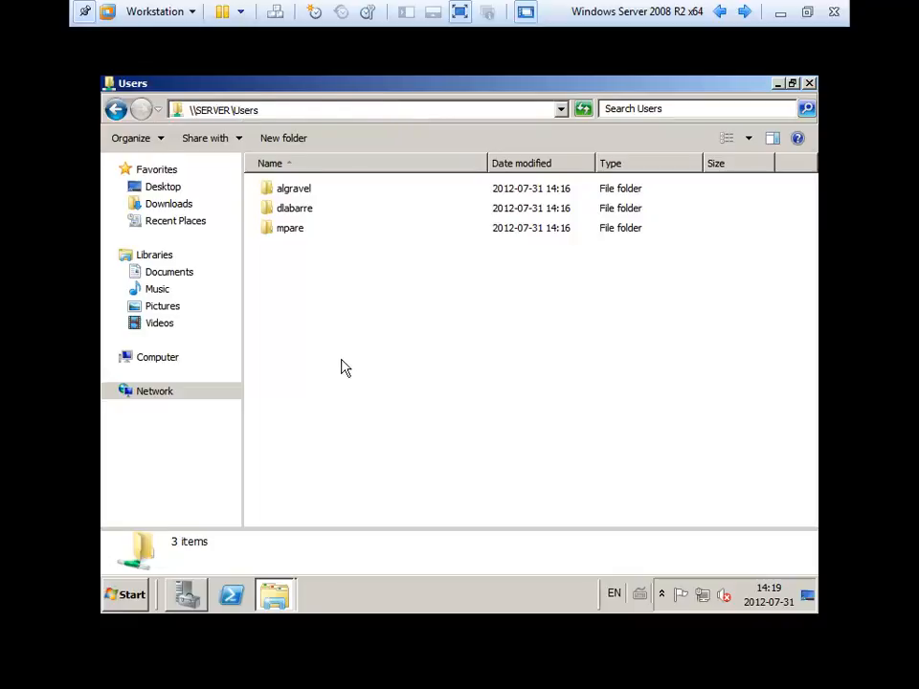
double_click(295, 191)
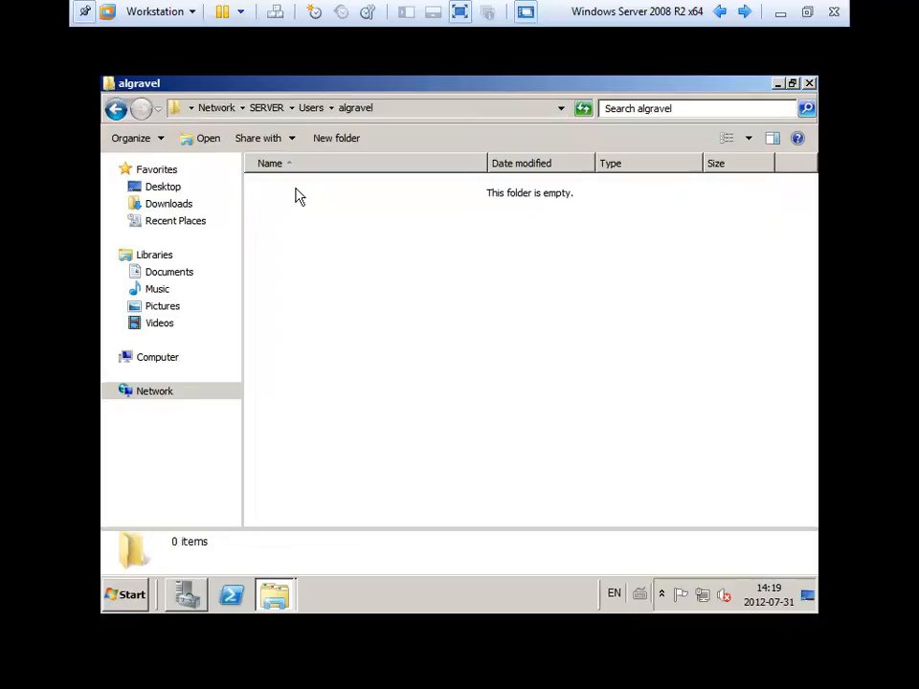
left_click(115, 109)
key("Down")
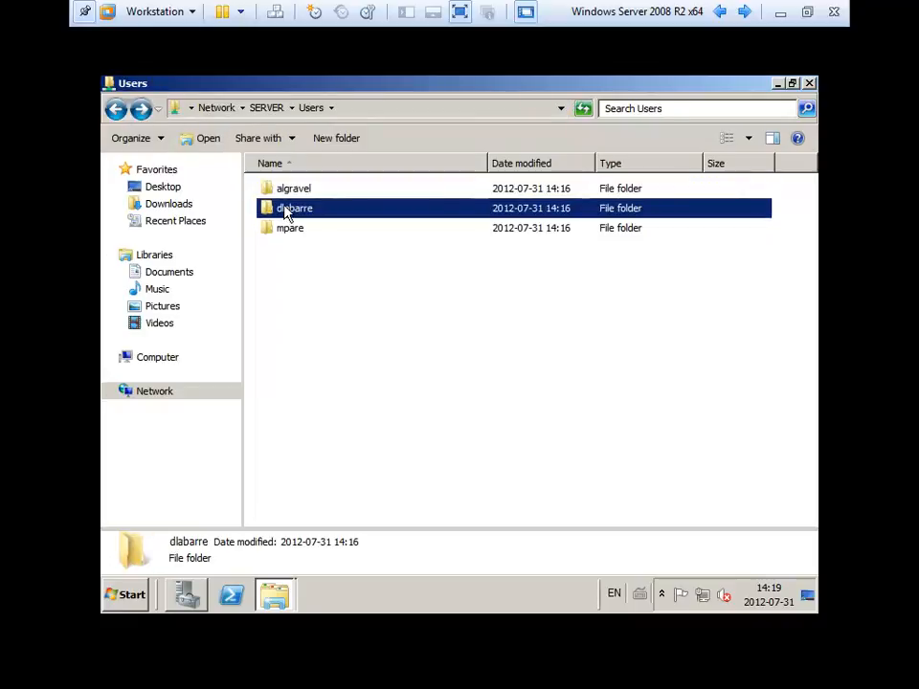
key("Return")
left_click(115, 108)
left_click(283, 293)
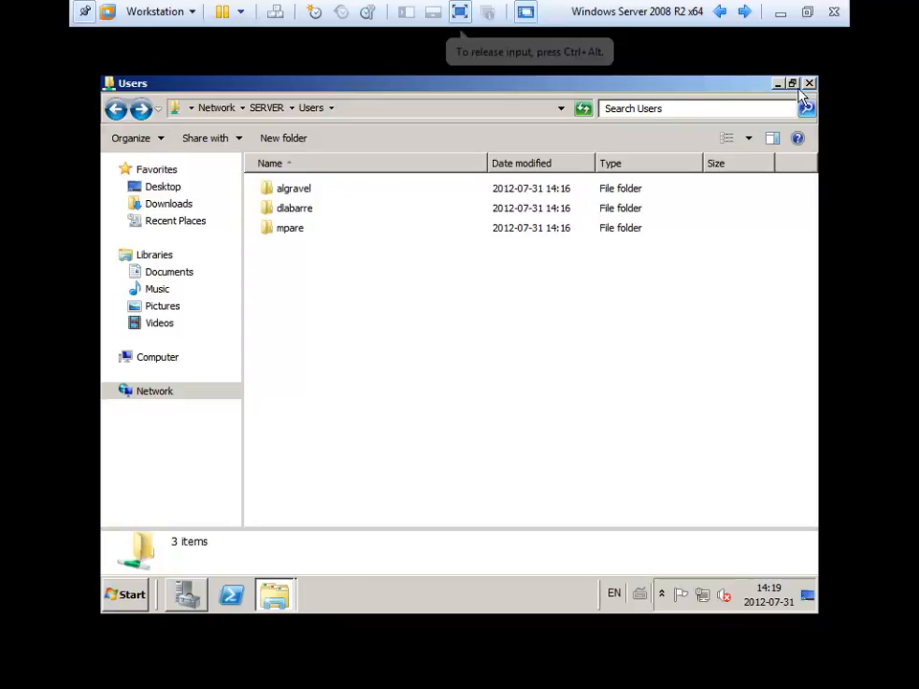
left_click(362, 110)
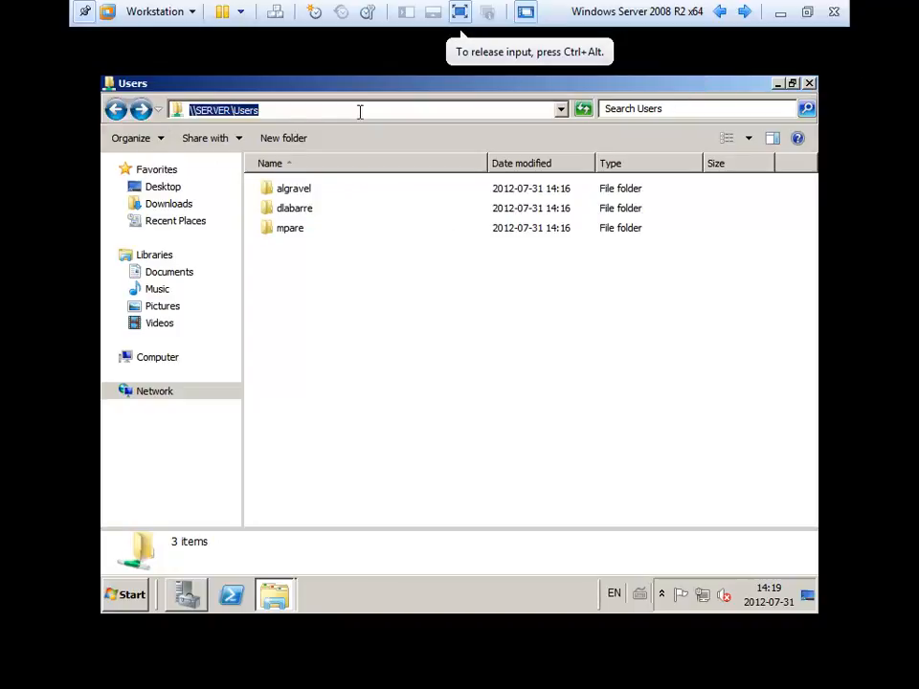
left_click(809, 84)
left_click(240, 109)
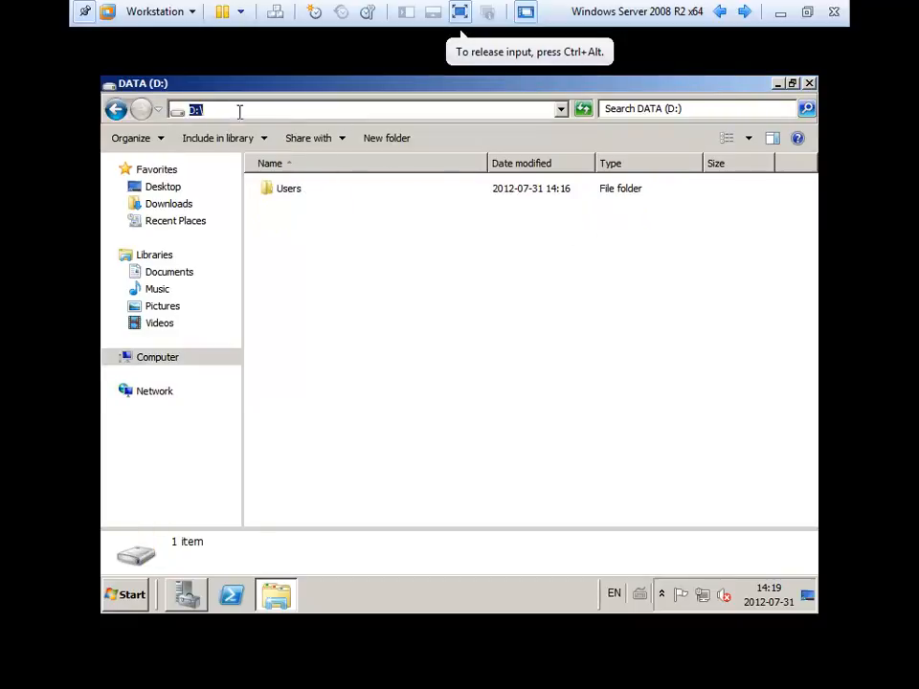
double_click(292, 190)
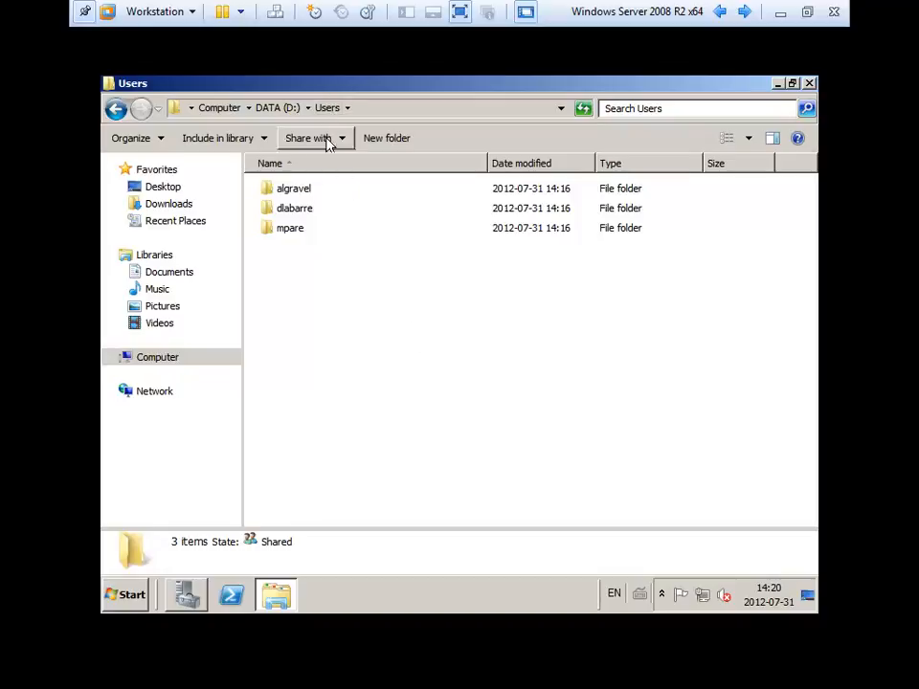
left_click(306, 191)
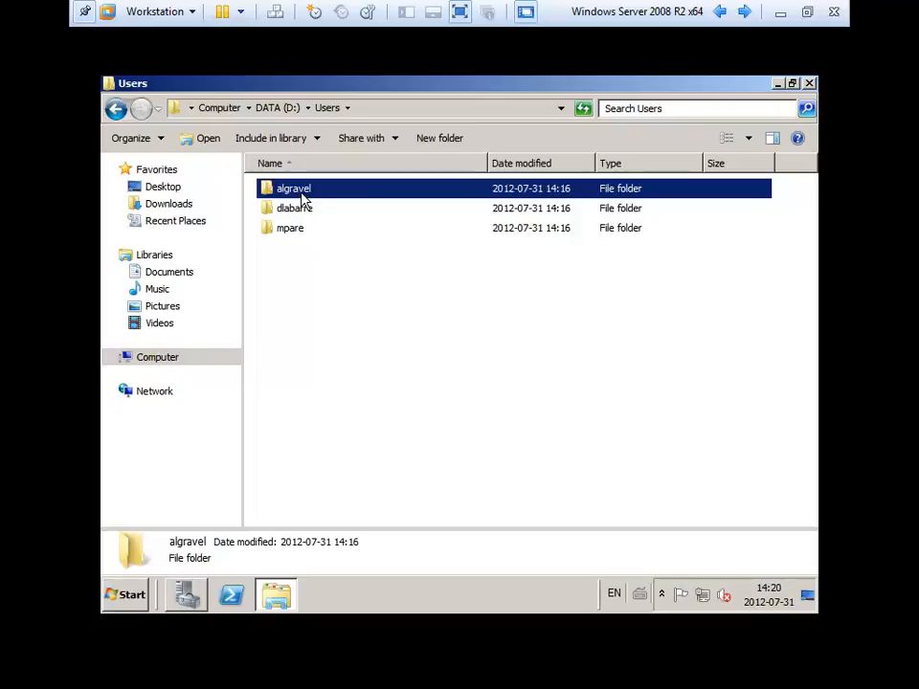
right_click(303, 197)
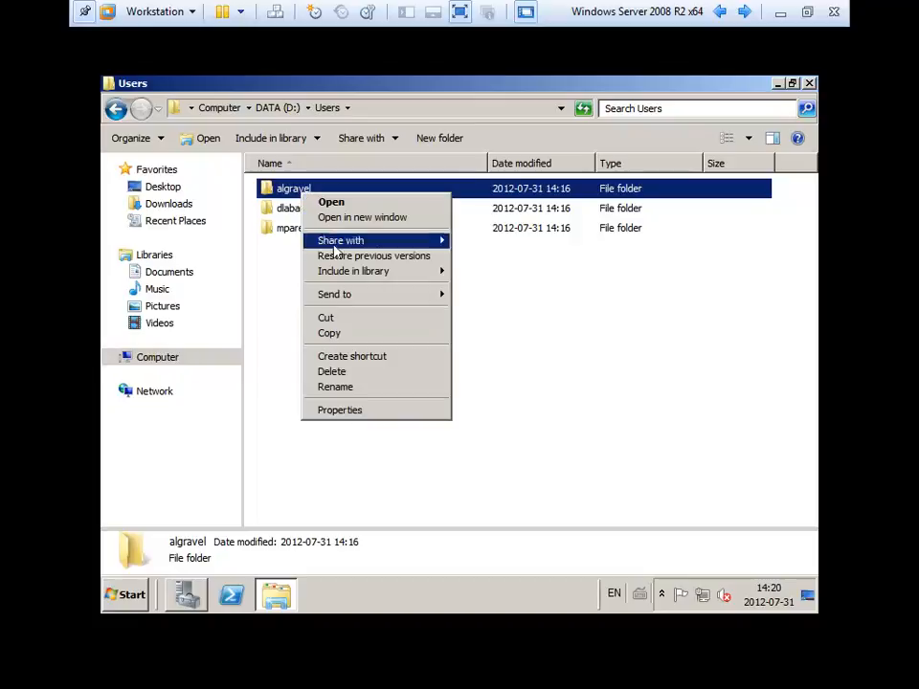
left_click(389, 410)
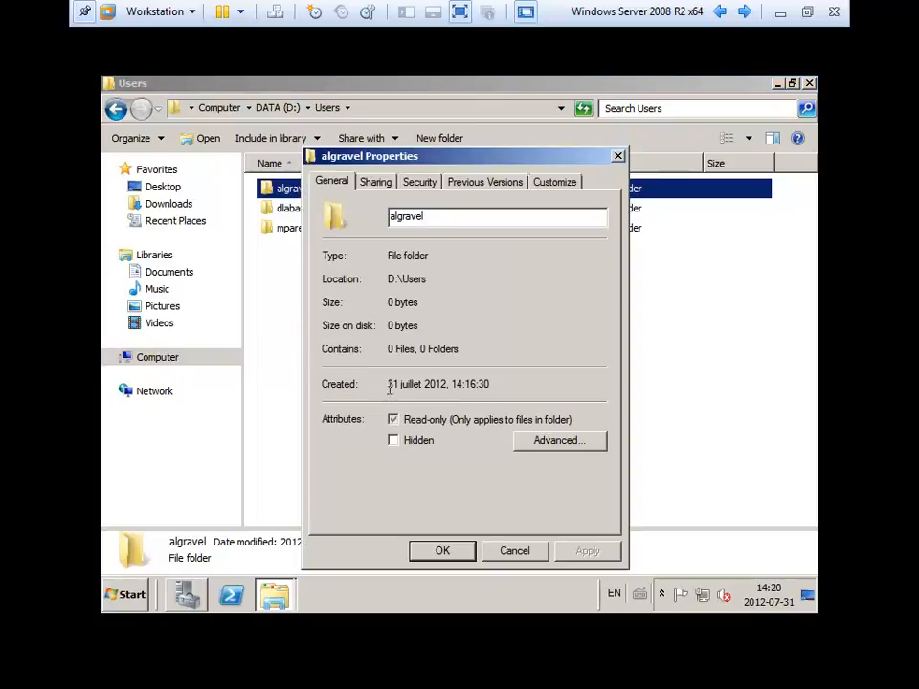
left_click(380, 183)
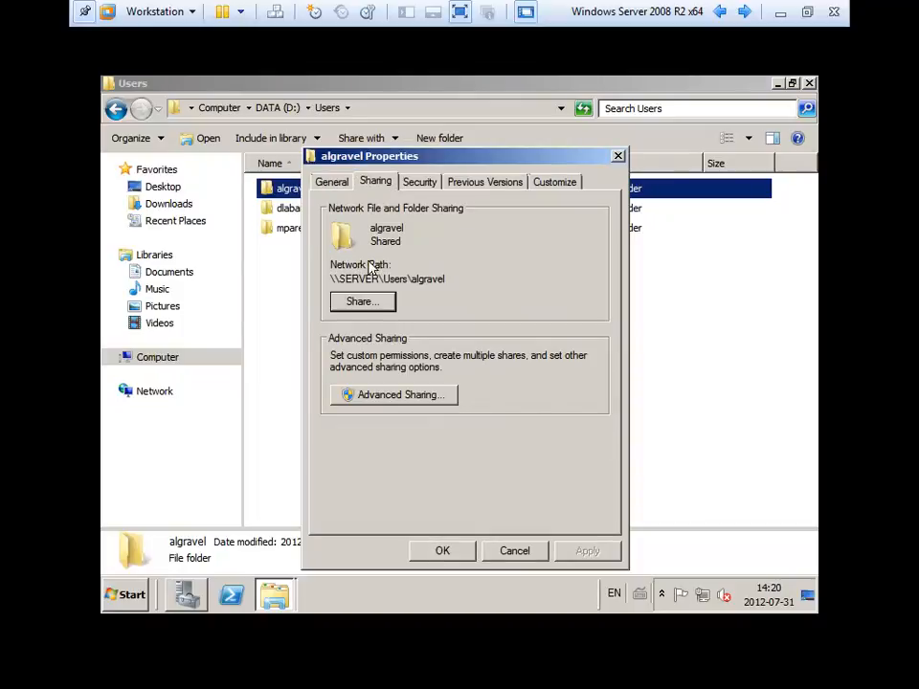
left_click_drag(331, 279, 403, 278)
left_click(395, 285)
left_click(419, 181)
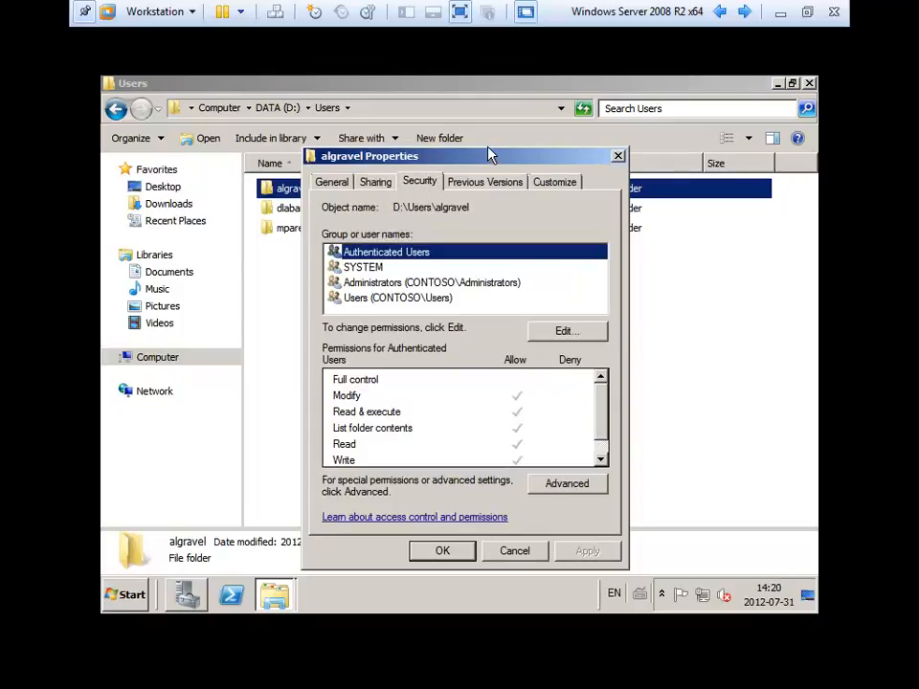
left_click_drag(484, 164, 500, 124)
left_click(397, 260)
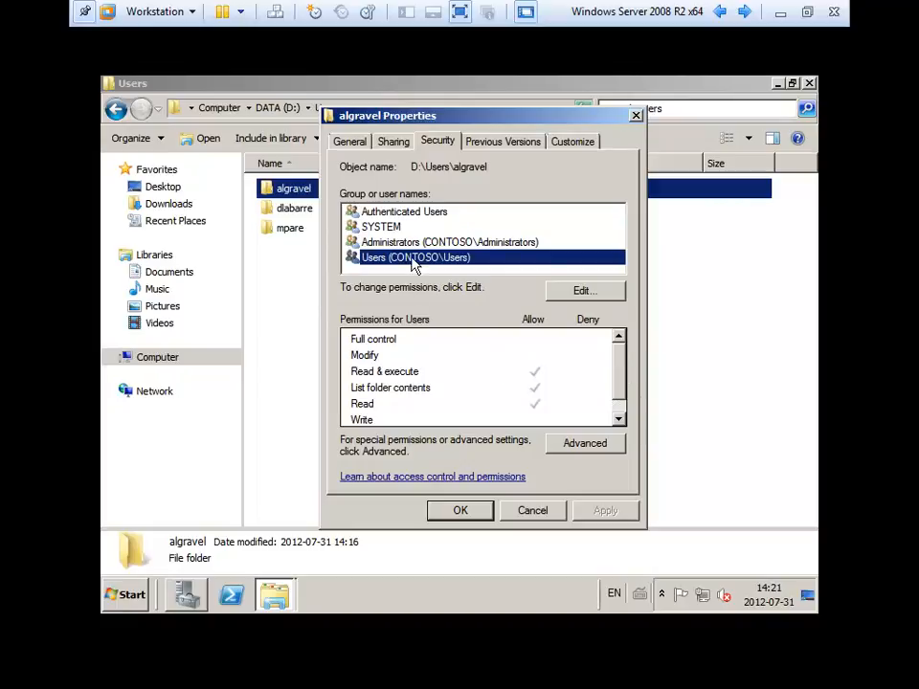
left_click(588, 446)
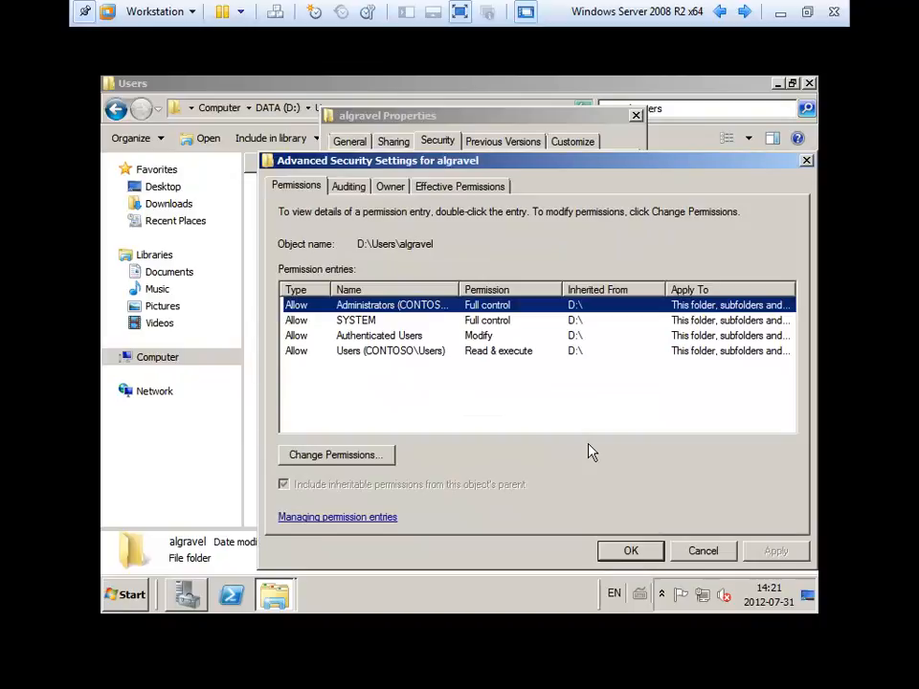
left_click(337, 461)
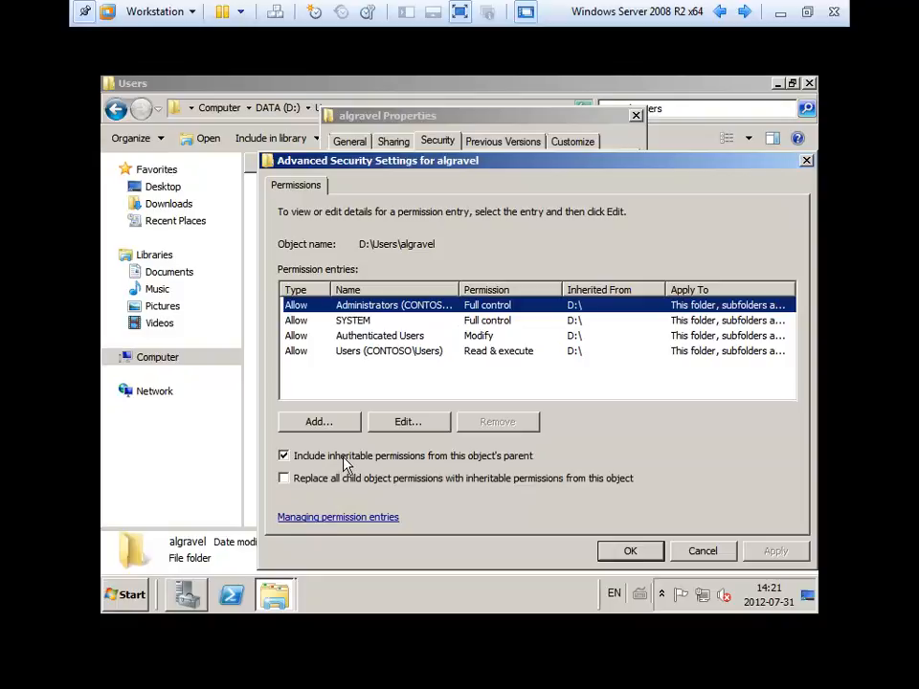
left_click(347, 465)
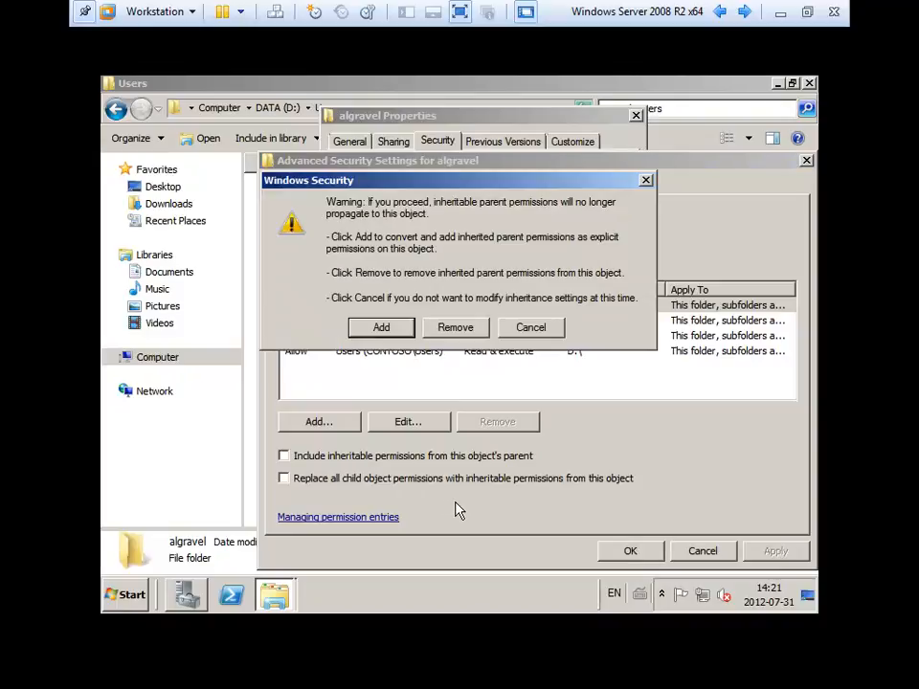
left_click(534, 327)
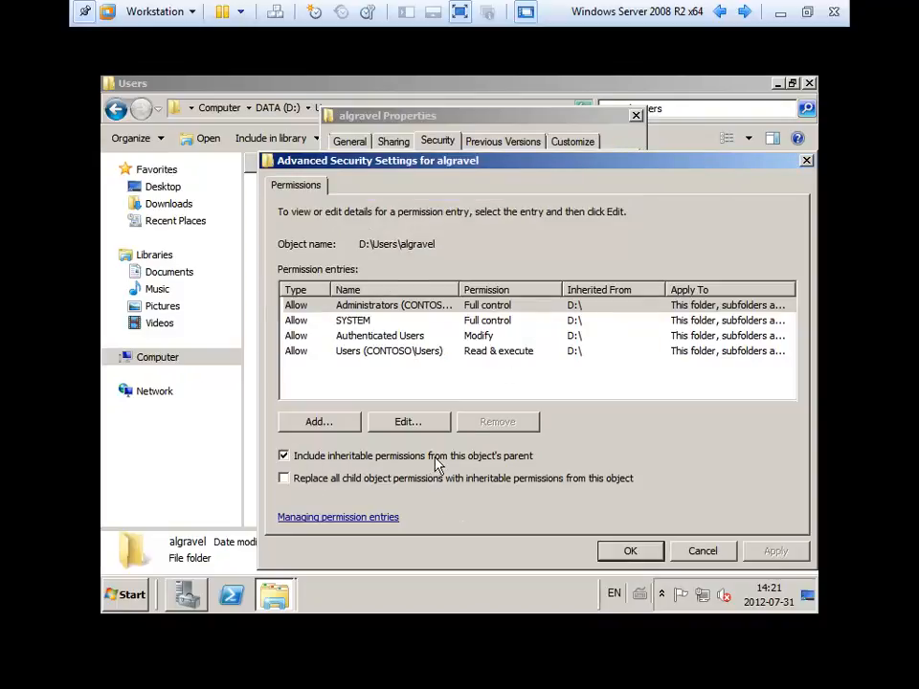
left_click(525, 458)
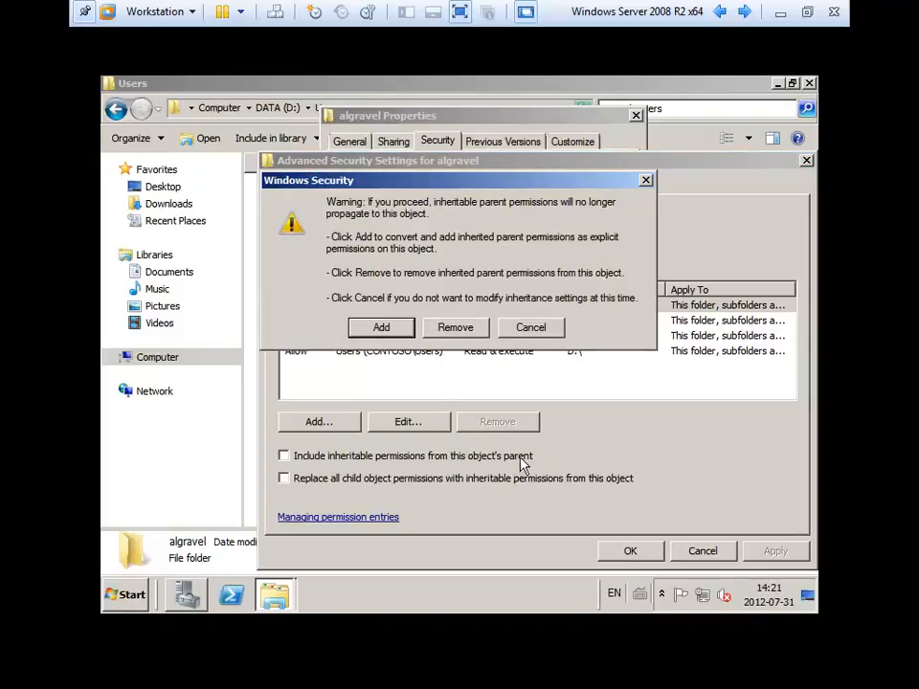
left_click(386, 328)
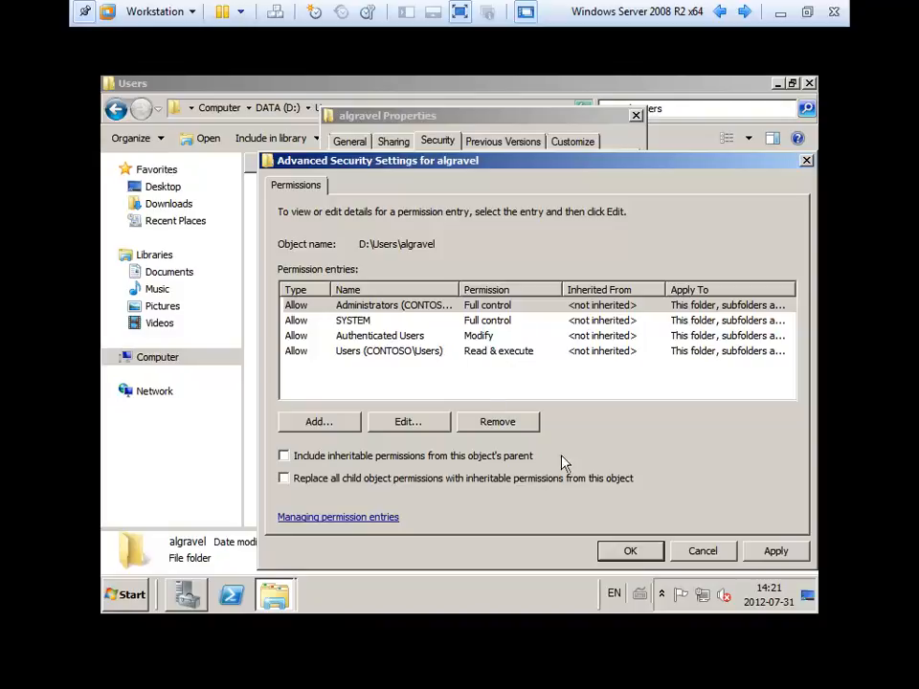
left_click(632, 554)
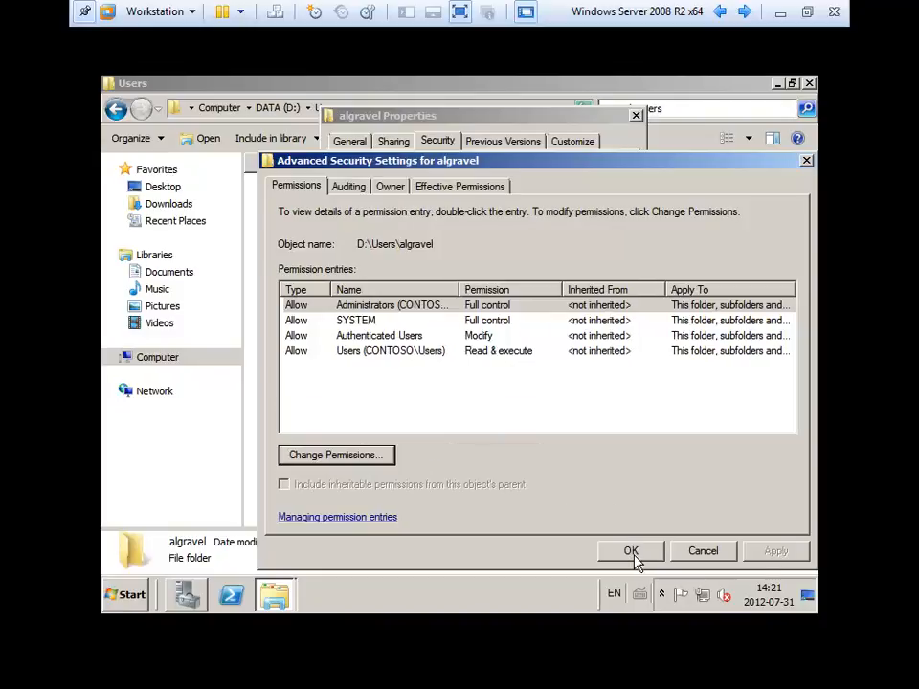
left_click(630, 552)
left_click(463, 511)
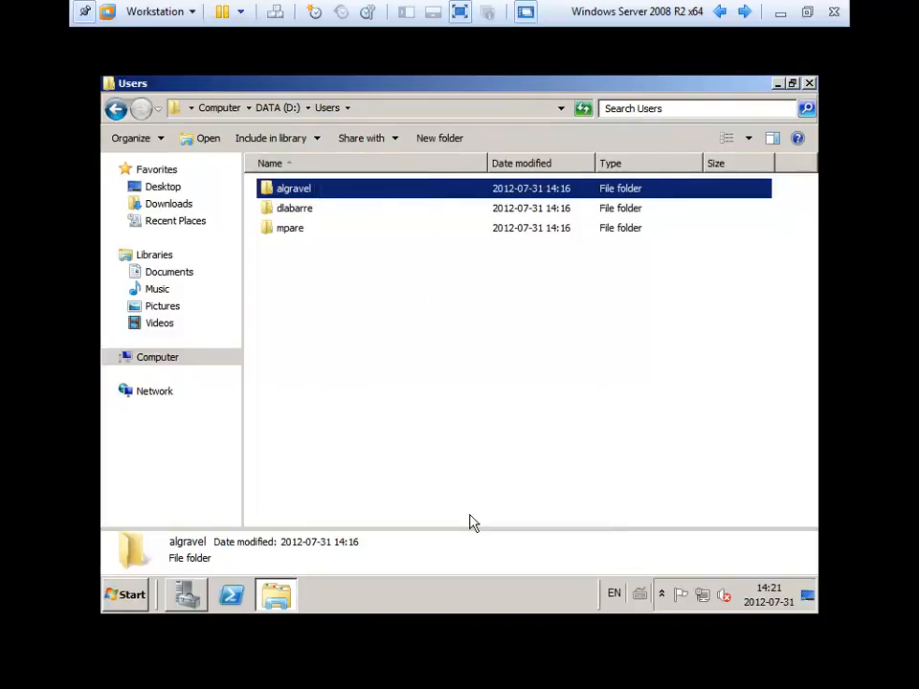
right_click(292, 190)
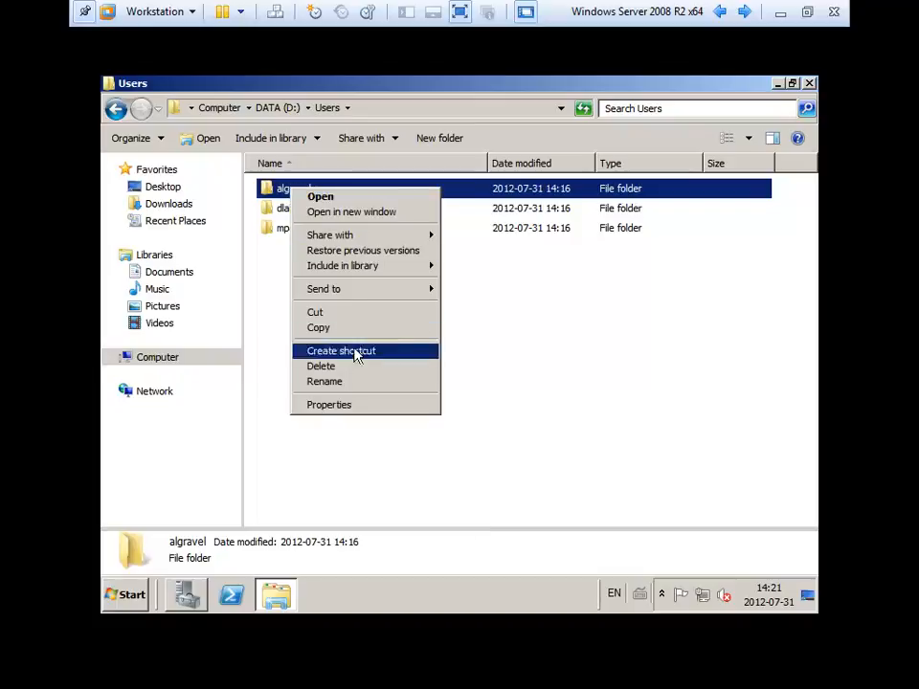
left_click(362, 405)
left_click(410, 184)
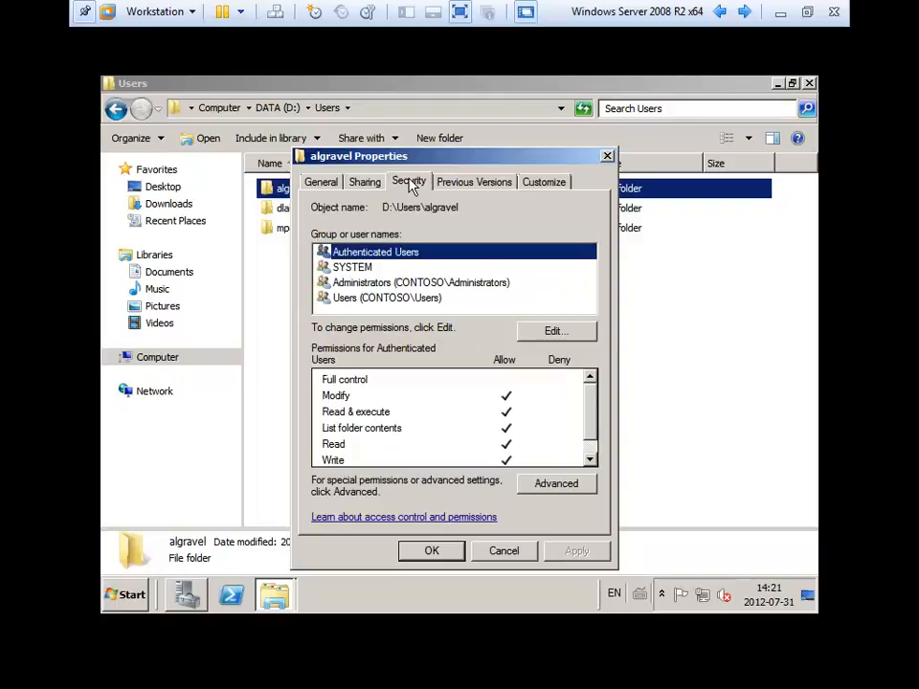
left_click(560, 335)
left_click(530, 551)
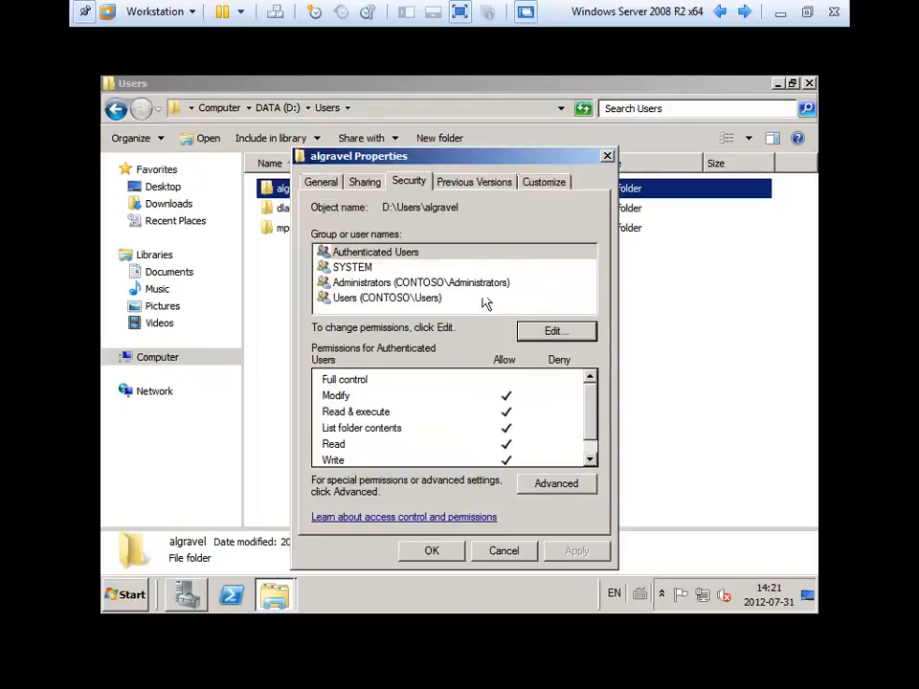
left_click(553, 331)
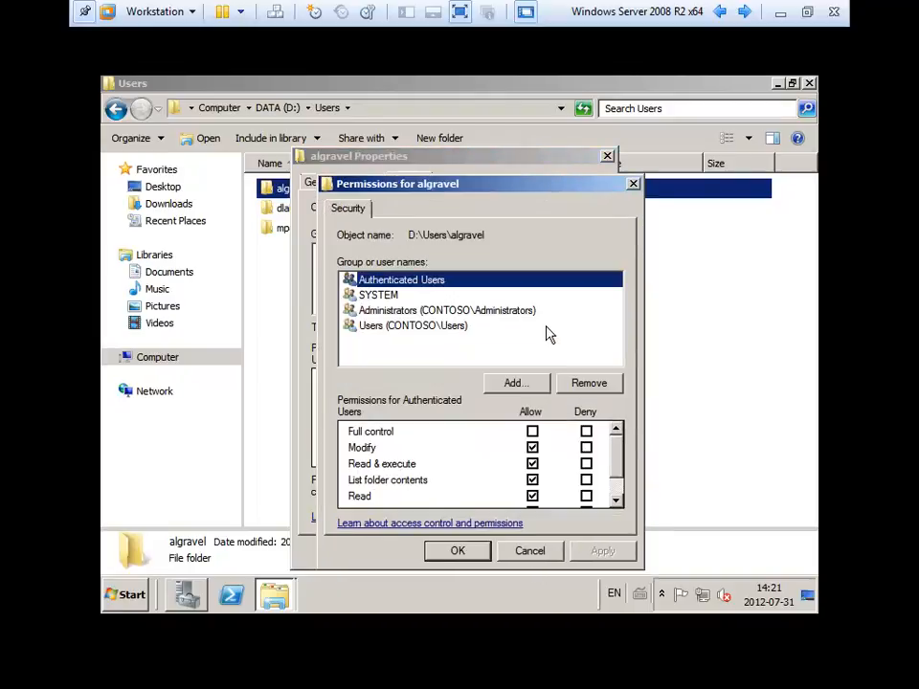
left_click(589, 383)
left_click(601, 551)
left_click(462, 556)
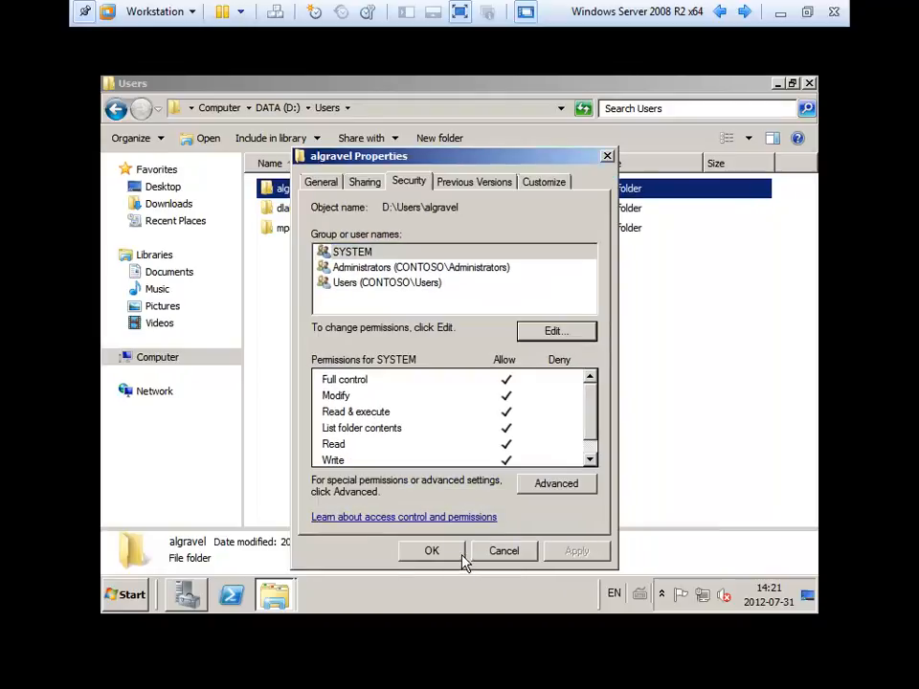
left_click(442, 553)
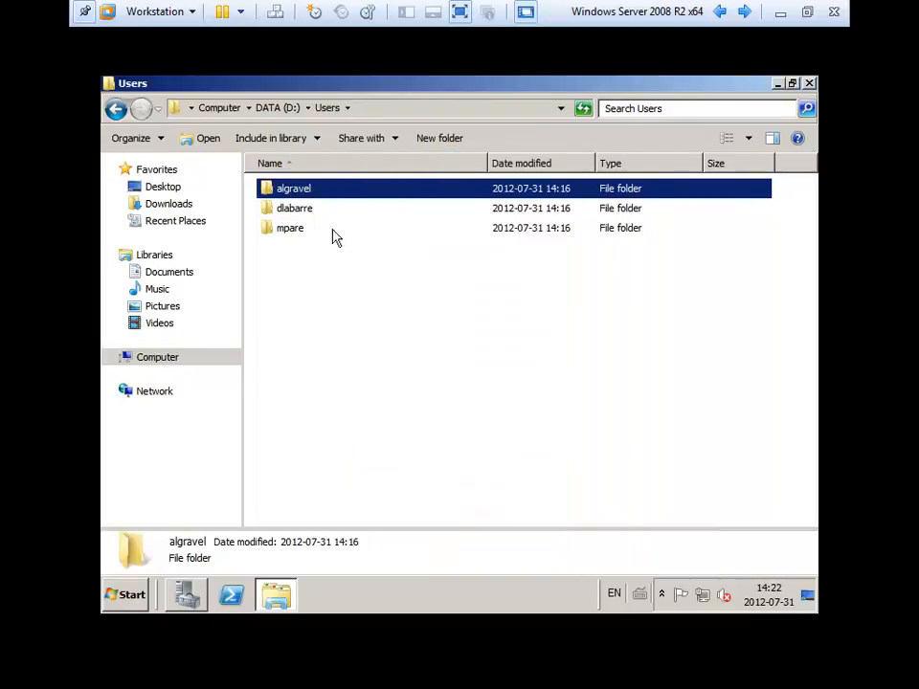
left_click(311, 209)
right_click(311, 210)
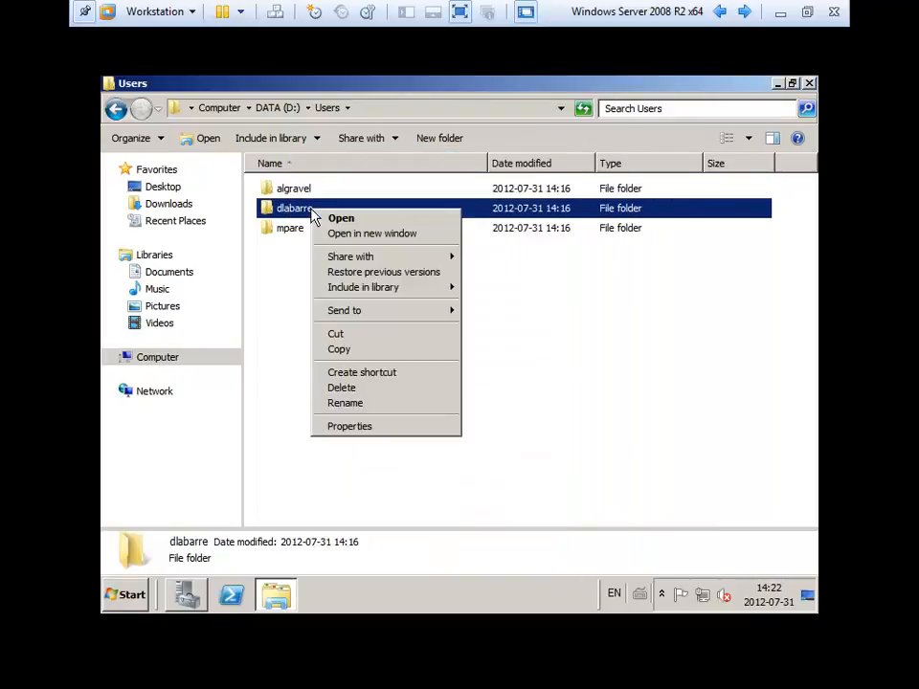
left_click(392, 427)
left_click(429, 182)
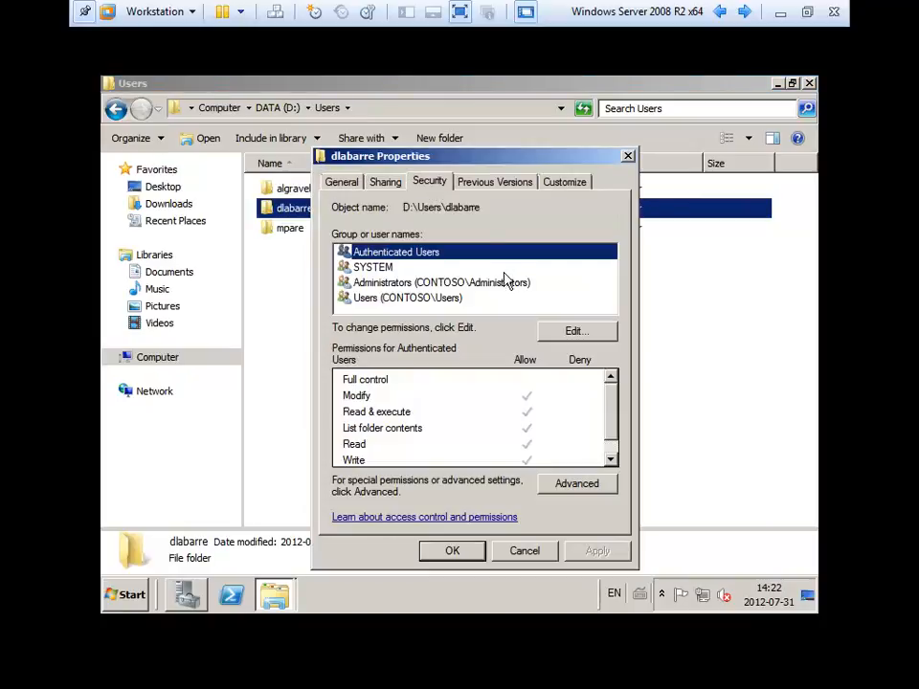
left_click(582, 333)
left_click(595, 383)
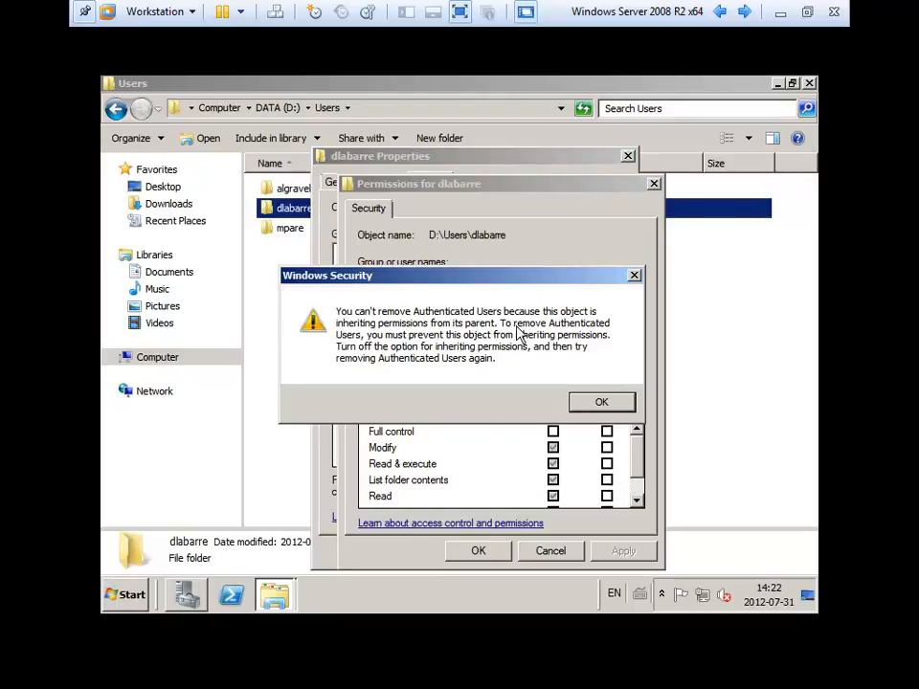
left_click(620, 402)
left_click(555, 551)
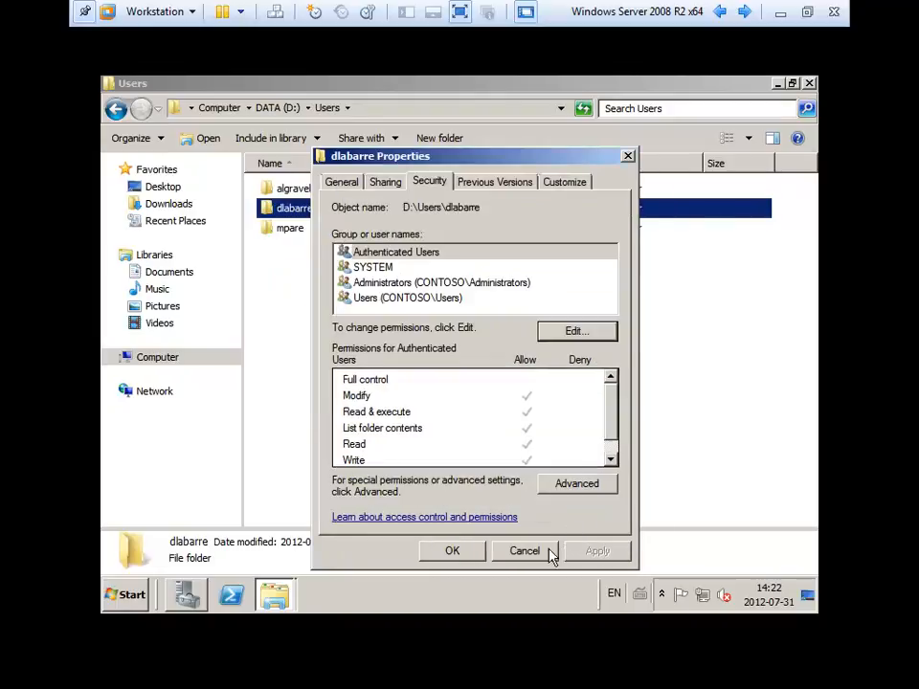
left_click(544, 551)
left_click(339, 257)
right_click(313, 191)
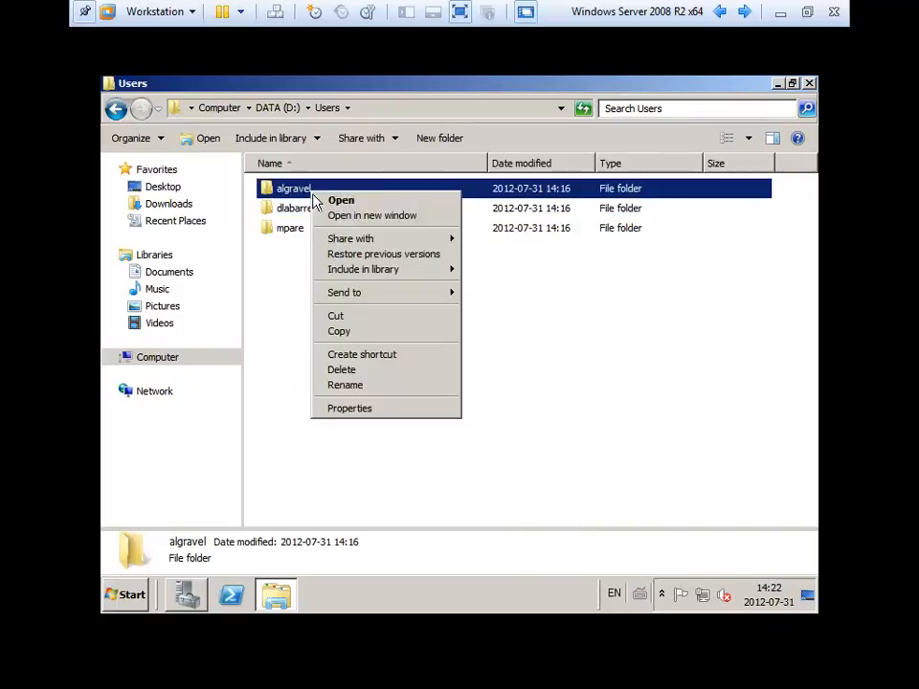
left_click(382, 410)
left_click(424, 182)
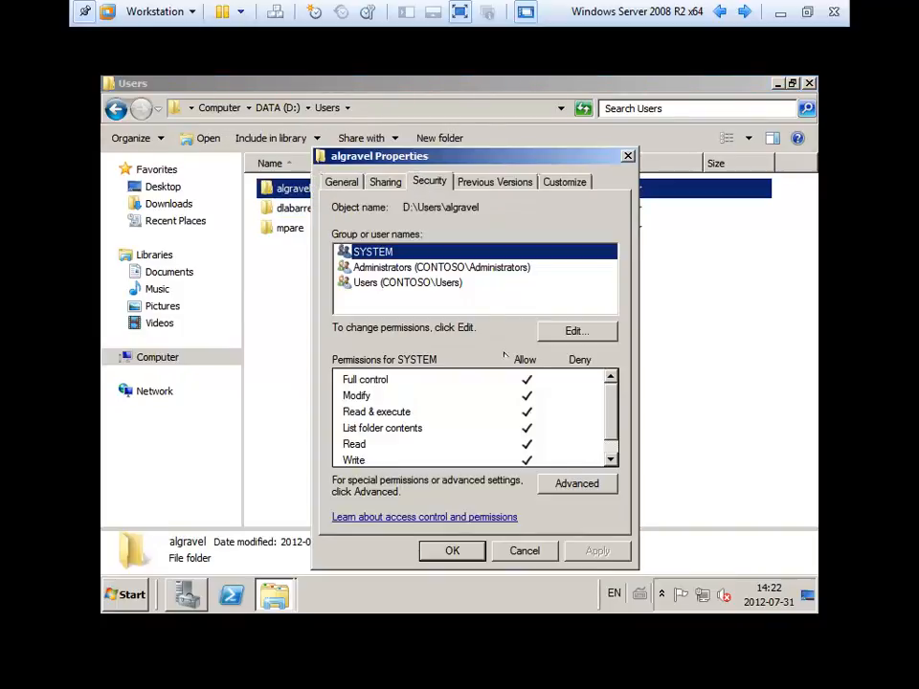
left_click(573, 484)
left_click(344, 459)
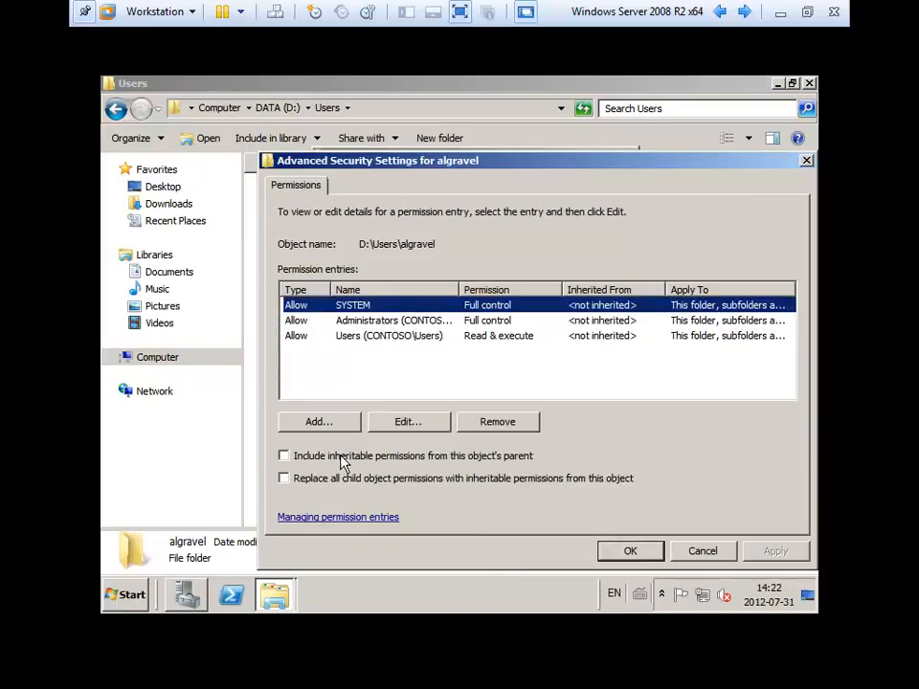
key("Escape")
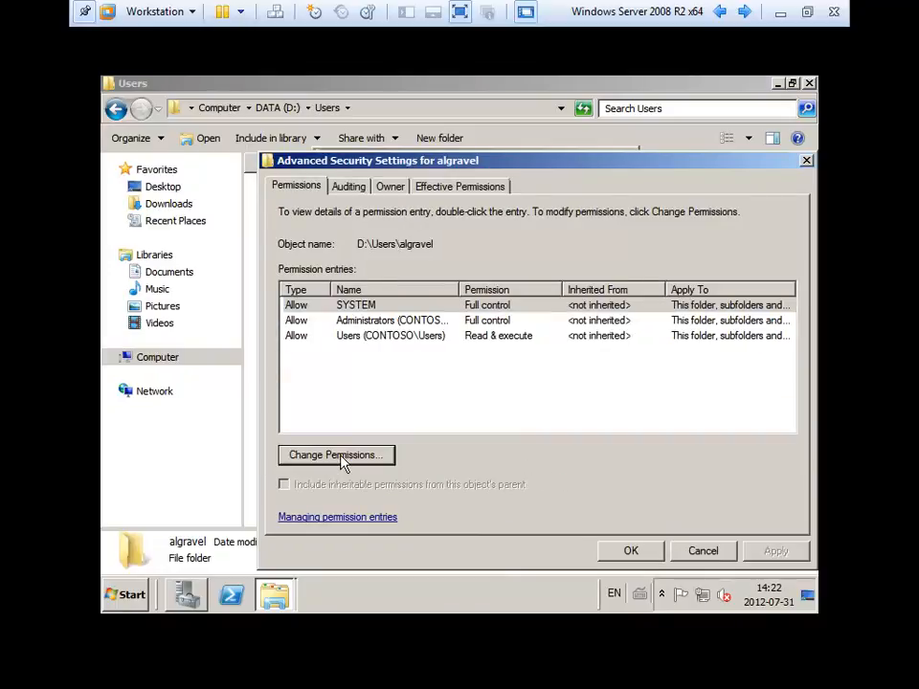
key("Escape")
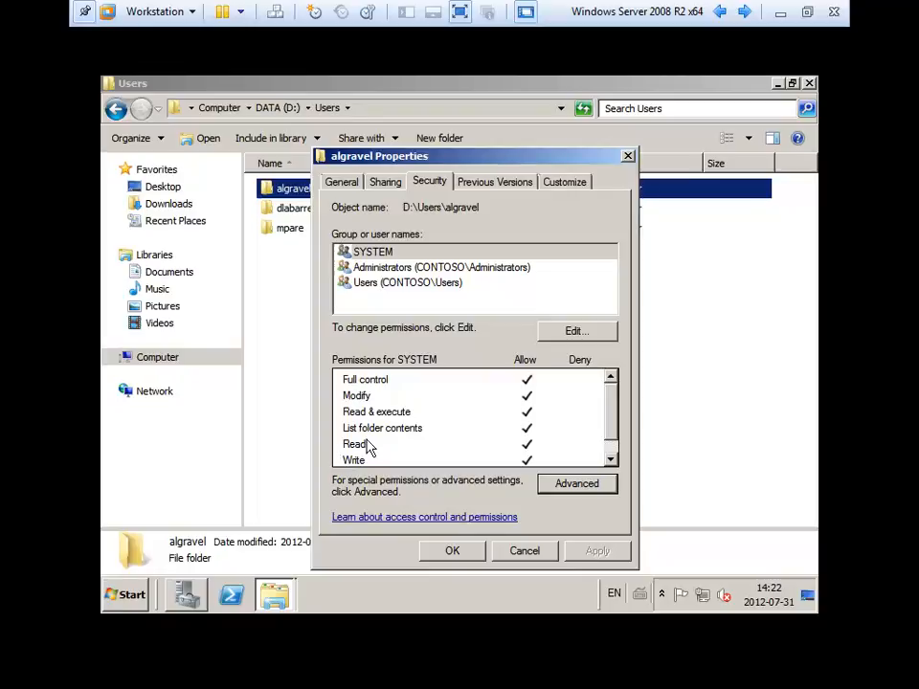
left_click(422, 285)
left_click(427, 307)
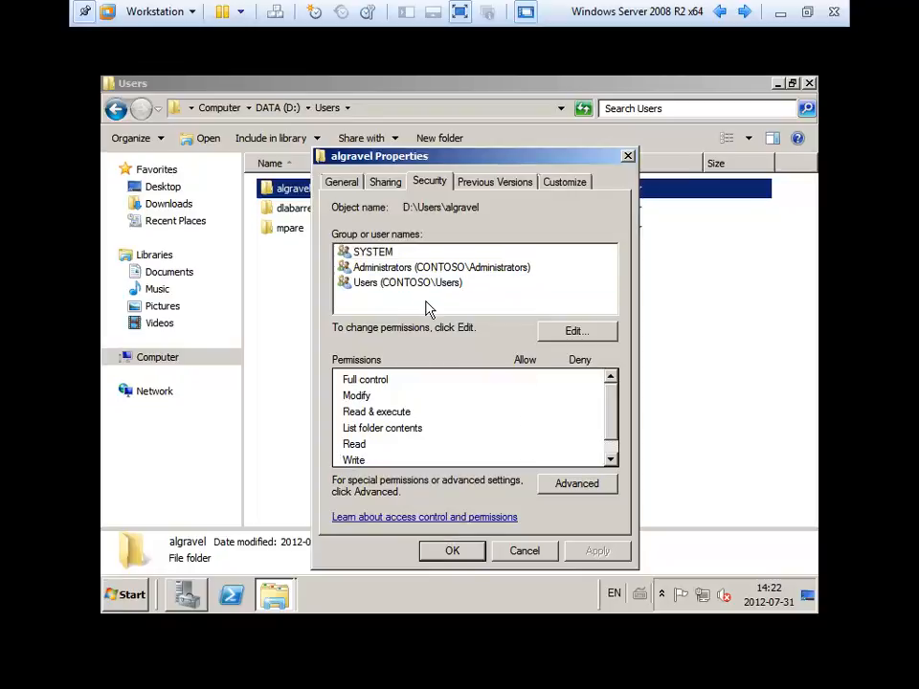
left_click_drag(428, 163, 525, 119)
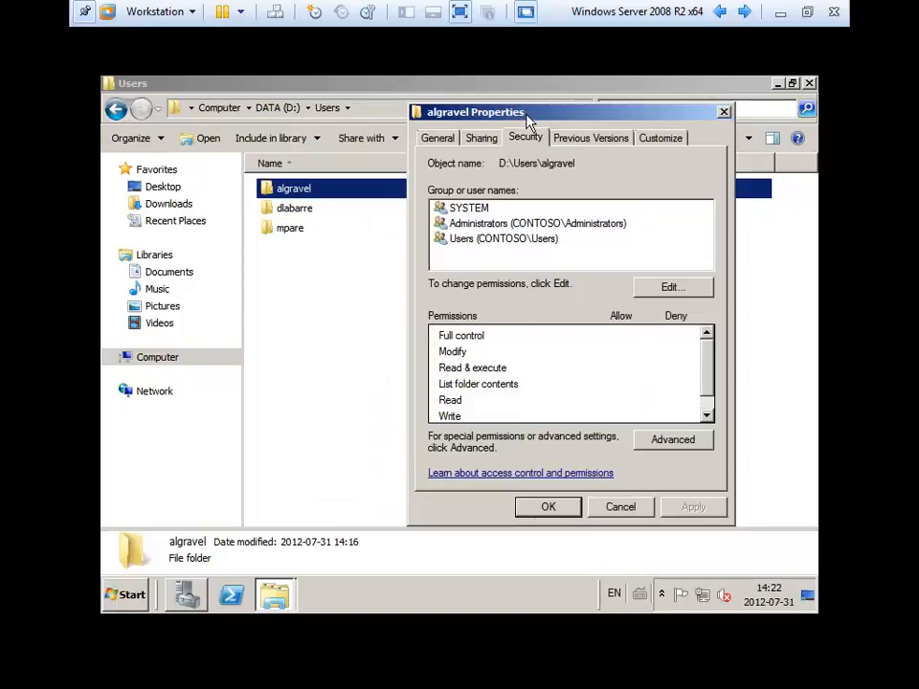
left_click(469, 247)
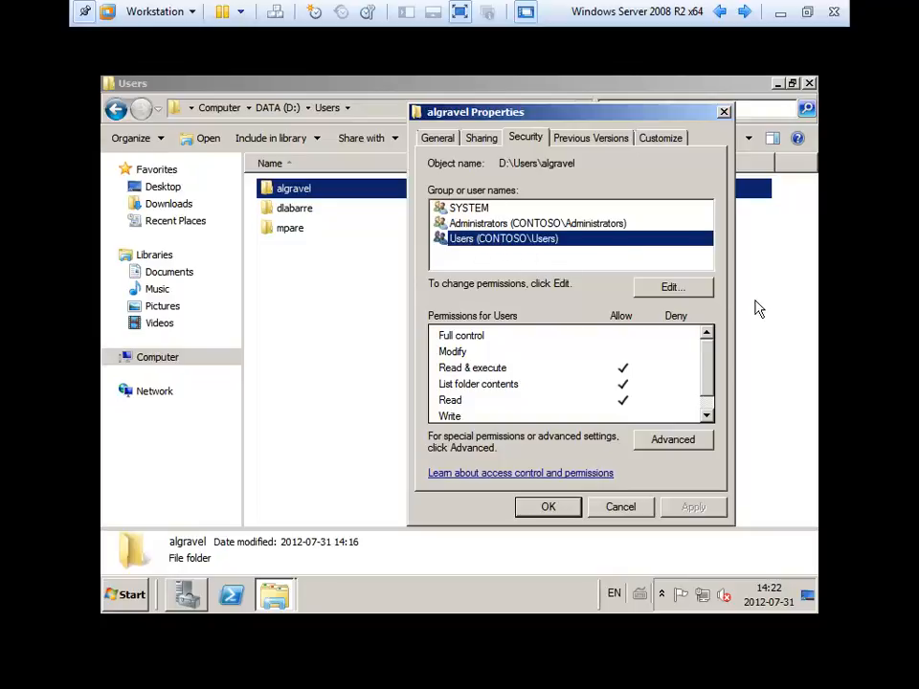
In the permissions editor, remove SYSTEM and CONTOSO\Users, leaving only Administrators.
left_click(670, 290)
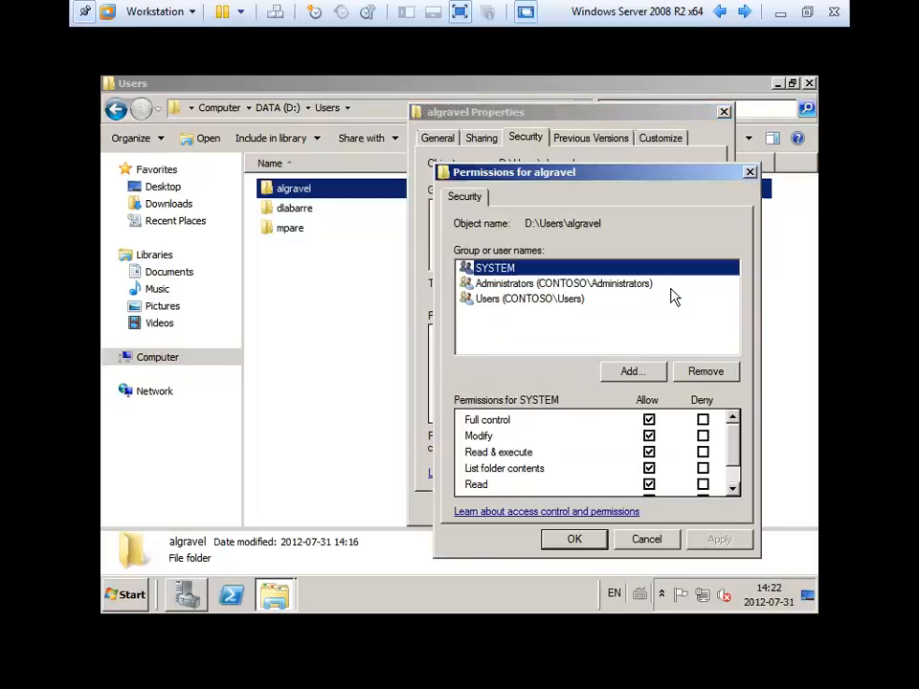
left_click(707, 373)
left_click(534, 286)
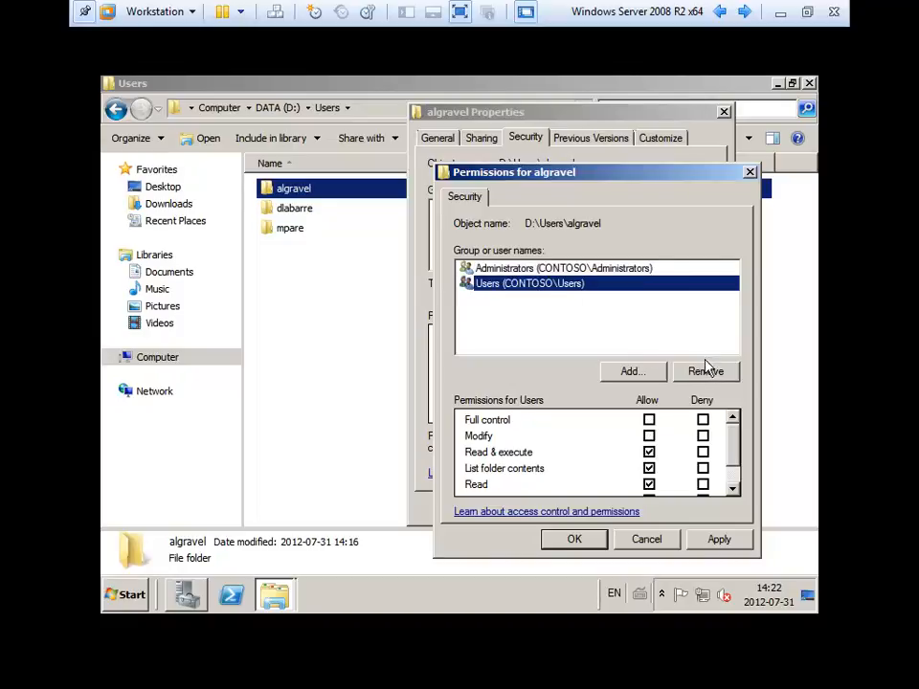
left_click(713, 373)
left_click(542, 272)
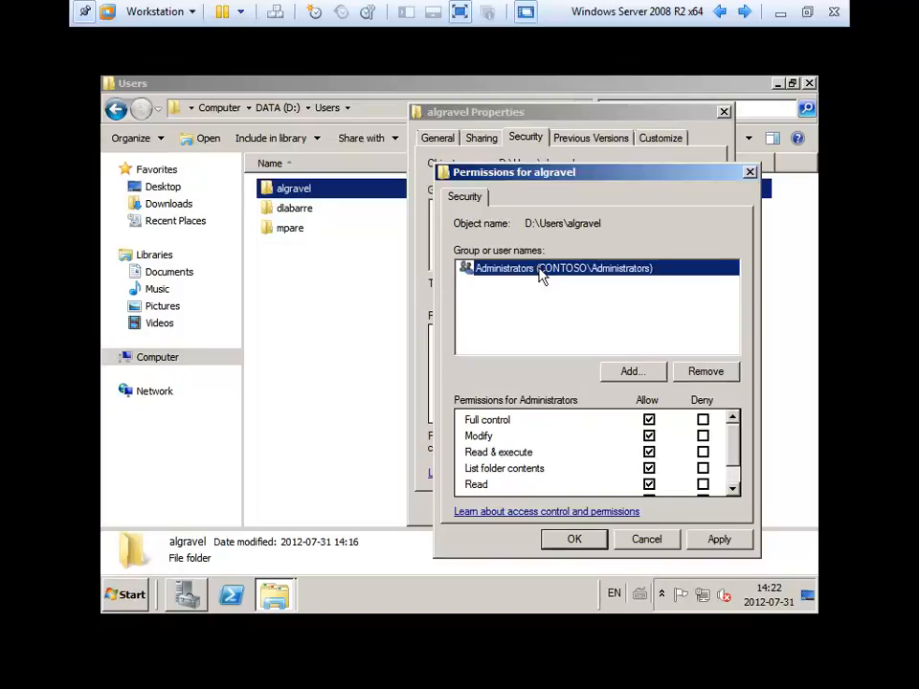
Add the home folder's own user account to the folder's permission list.
left_click(632, 371)
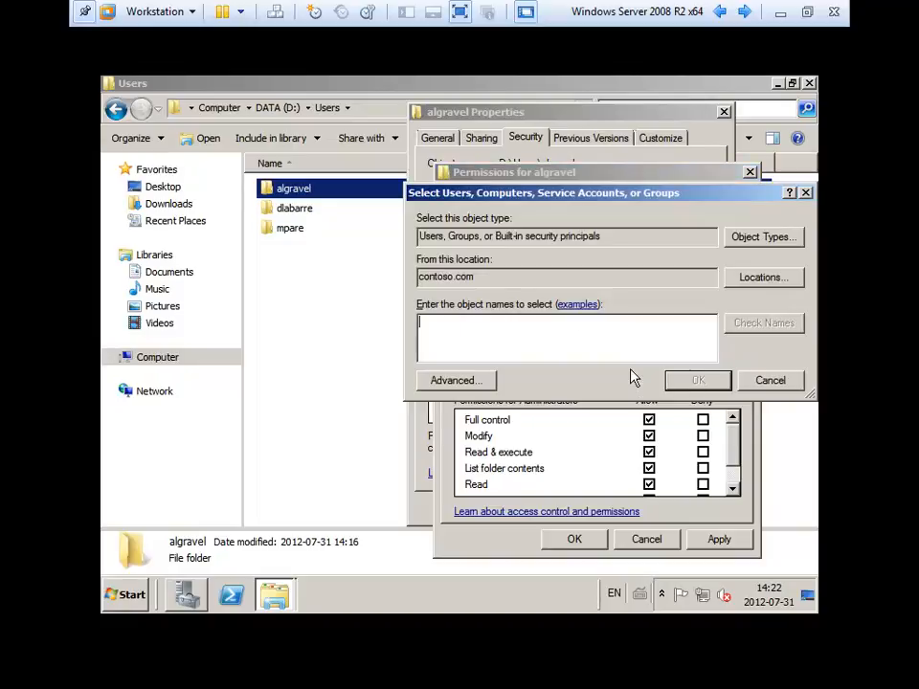
type("alg")
key("Return")
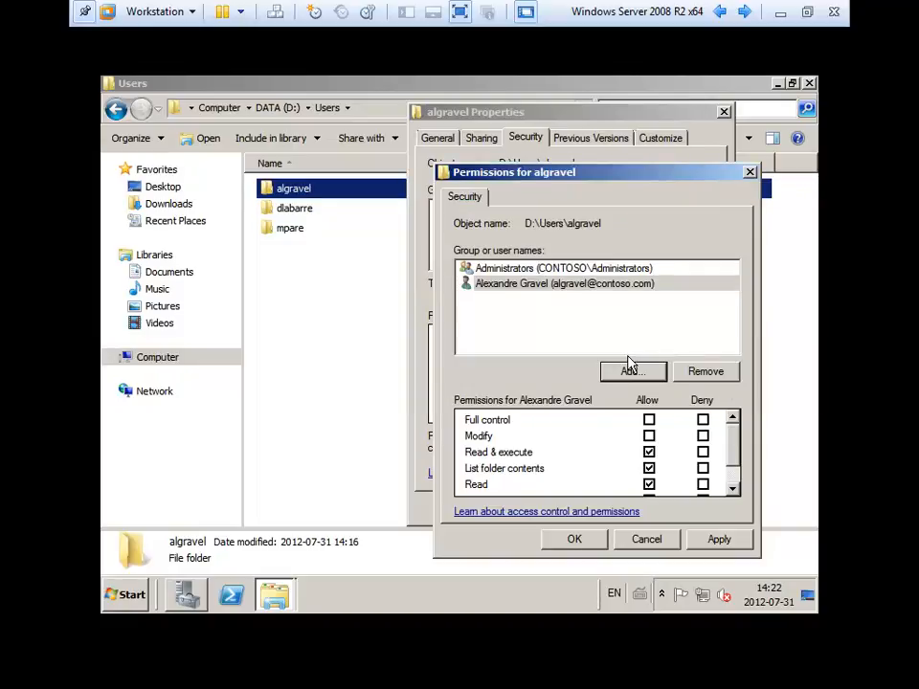
left_click(580, 269)
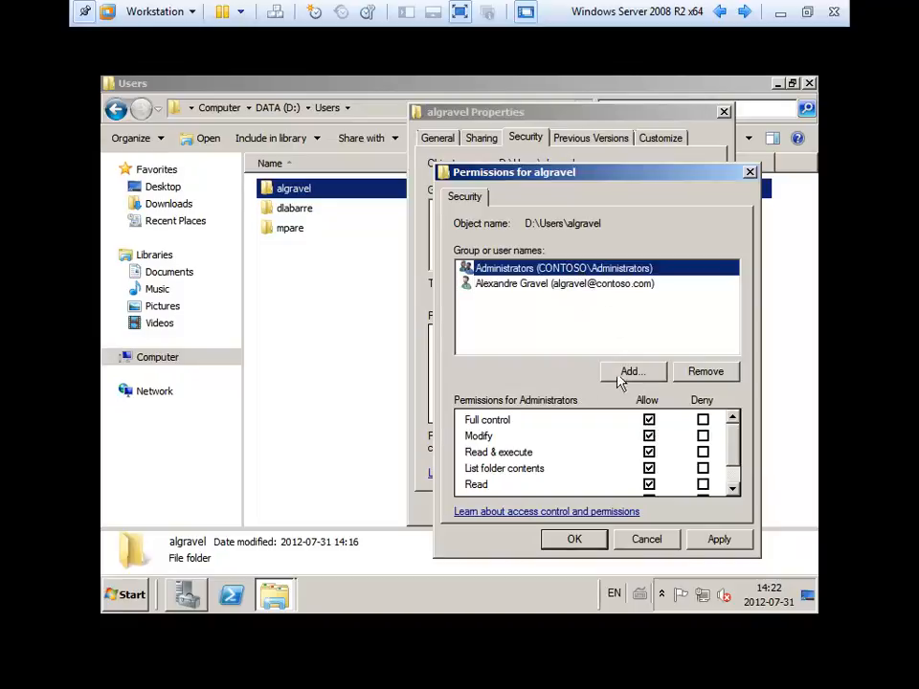
left_click(533, 292)
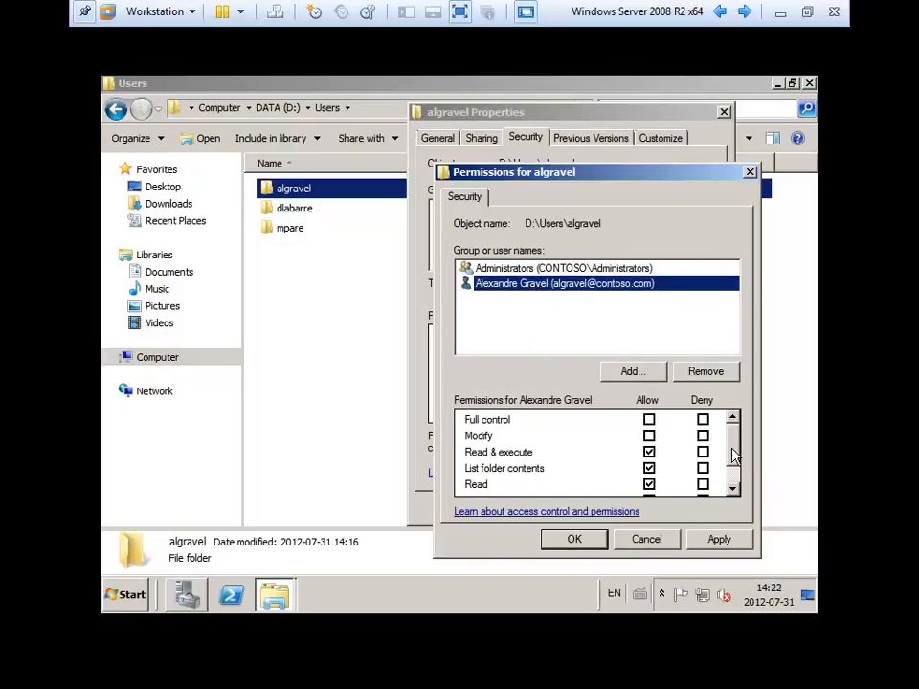
Allow that user Modify but not Full control, checking the Administrators' rights alongside.
left_click_drag(733, 455, 745, 436)
left_click(649, 420)
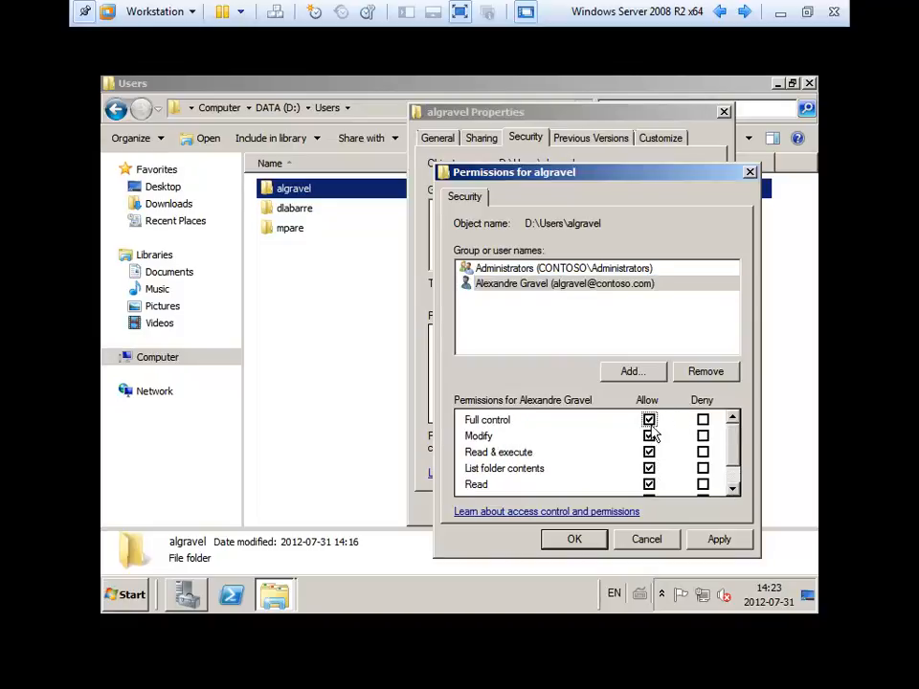
left_click(650, 421)
mouse_move(737, 441)
left_mouse_down()
mouse_move(739, 470)
mouse_move(735, 435)
left_mouse_up()
mouse_move(728, 442)
left_mouse_down()
mouse_move(731, 471)
mouse_move(735, 436)
left_mouse_up()
left_click(649, 422)
left_click(550, 272)
left_click(550, 330)
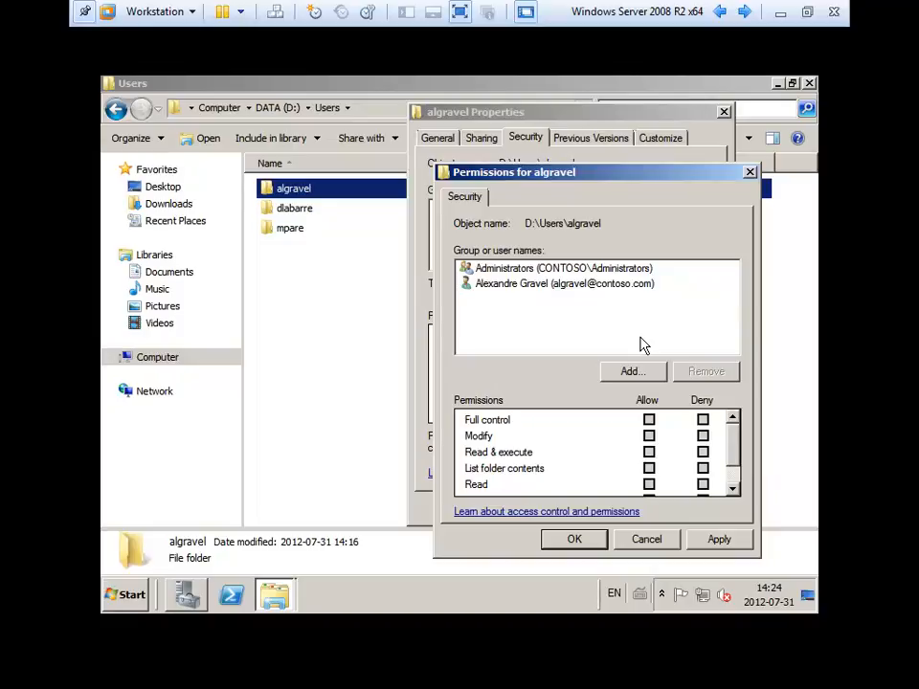
left_click(542, 272)
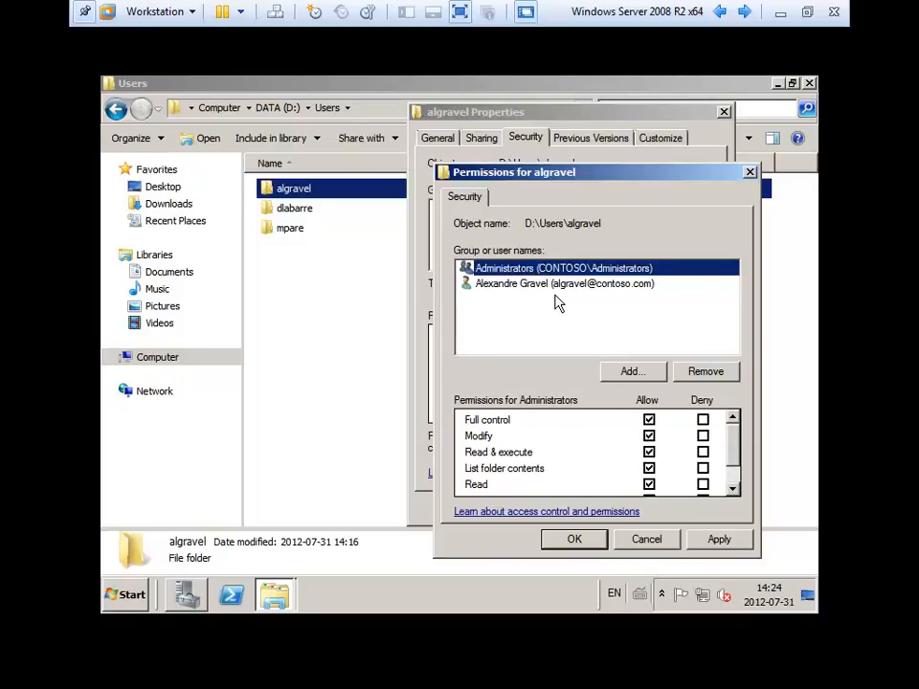
left_click(554, 285)
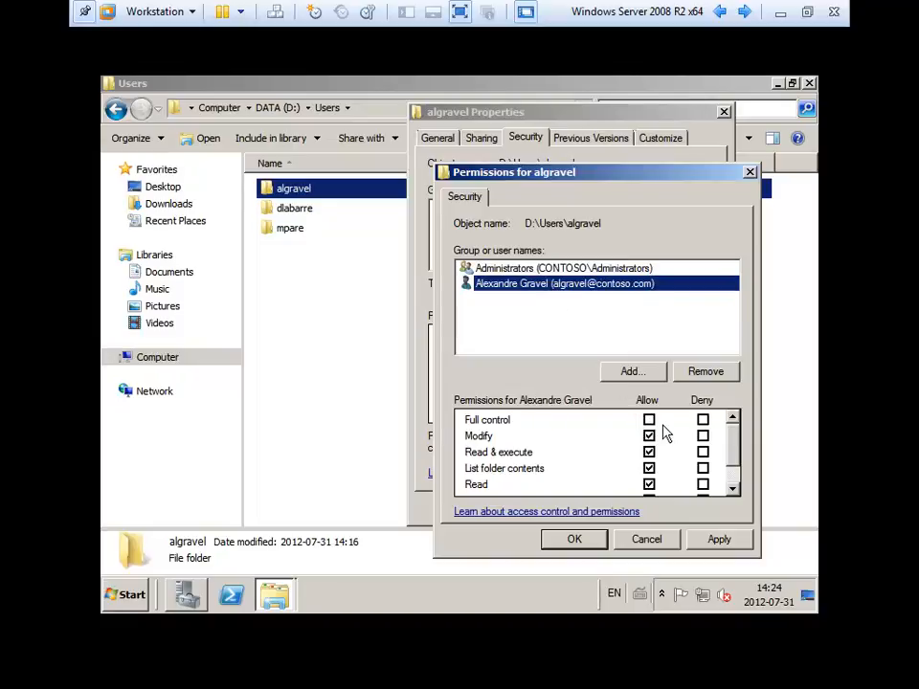
scroll(724, 460, "down", 3)
scroll(733, 478, "up", 3)
Apply the new permissions and close the folder's properties.
left_click(718, 541)
left_click(584, 545)
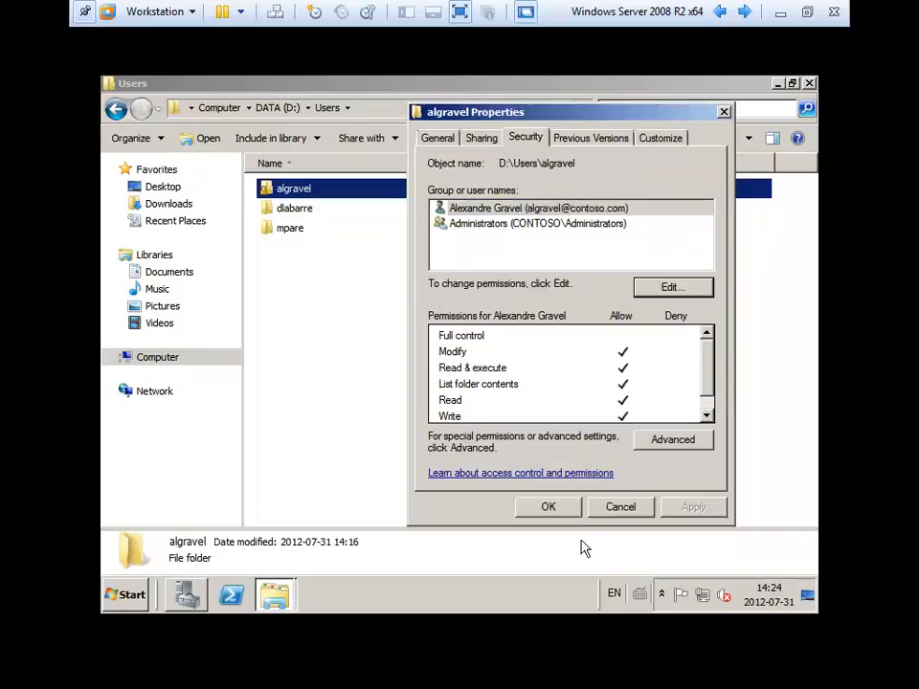
left_click(552, 511)
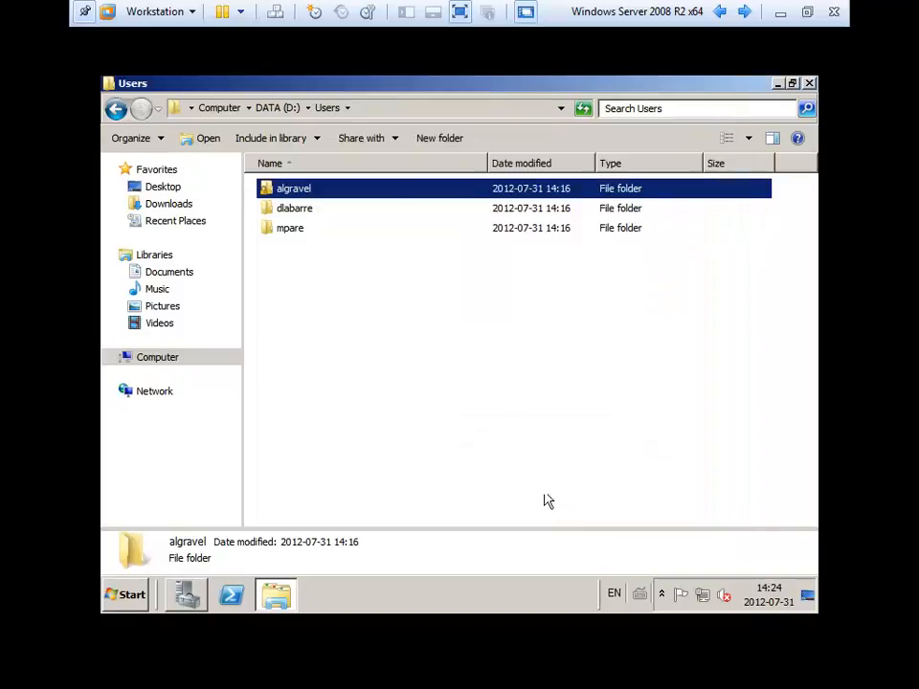
Create a subfolder named 'New folder' inside the first user's home folder.
double_click(297, 197)
right_click(291, 254)
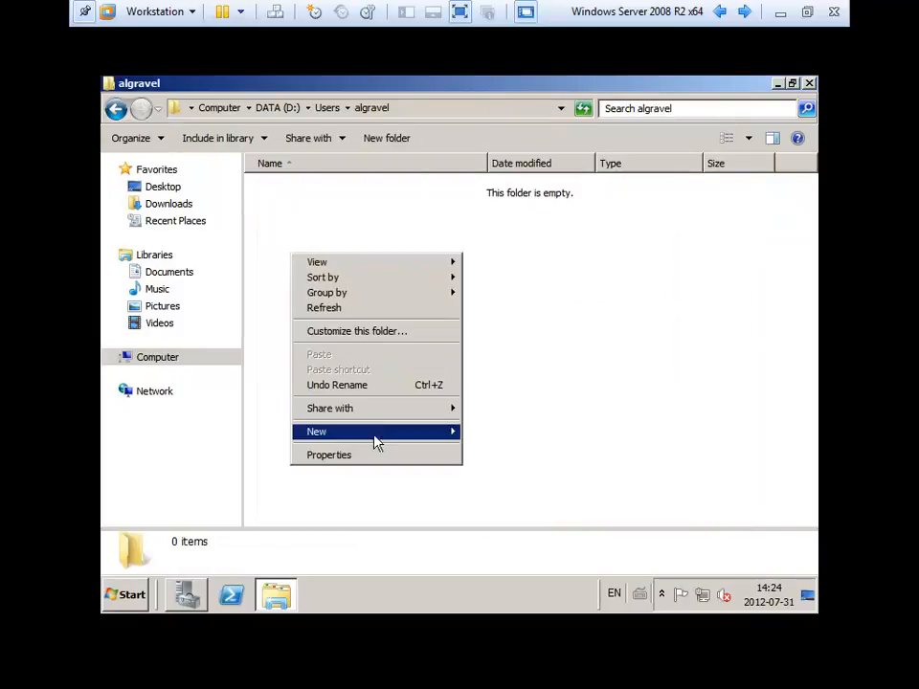
mouse_move(418, 434)
left_click(485, 433)
left_click(318, 244)
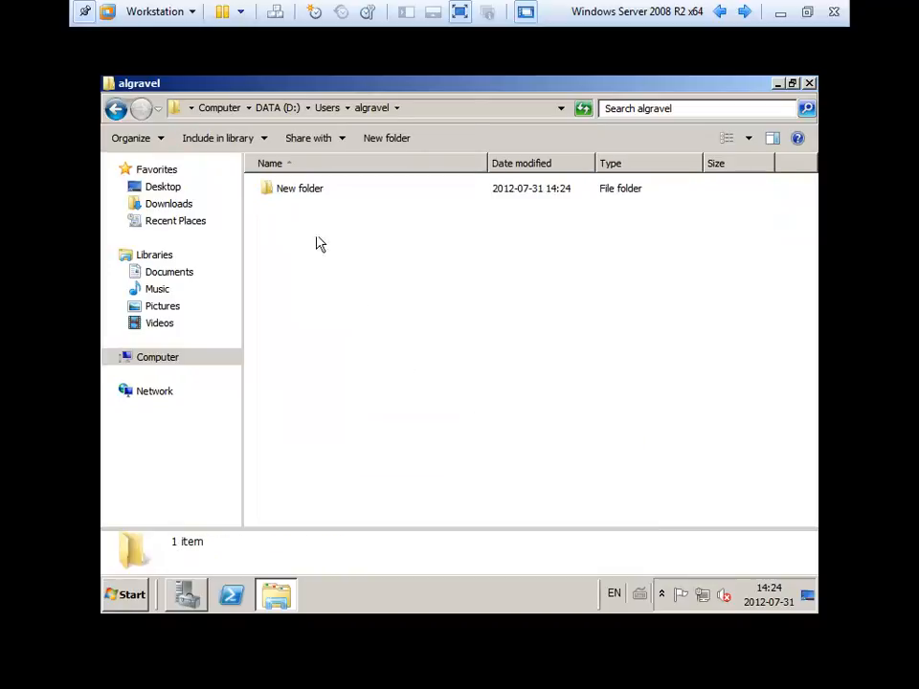
Check New folder's advanced security: it inherits Administrators Full control and the user's Modify rights.
right_click(305, 196)
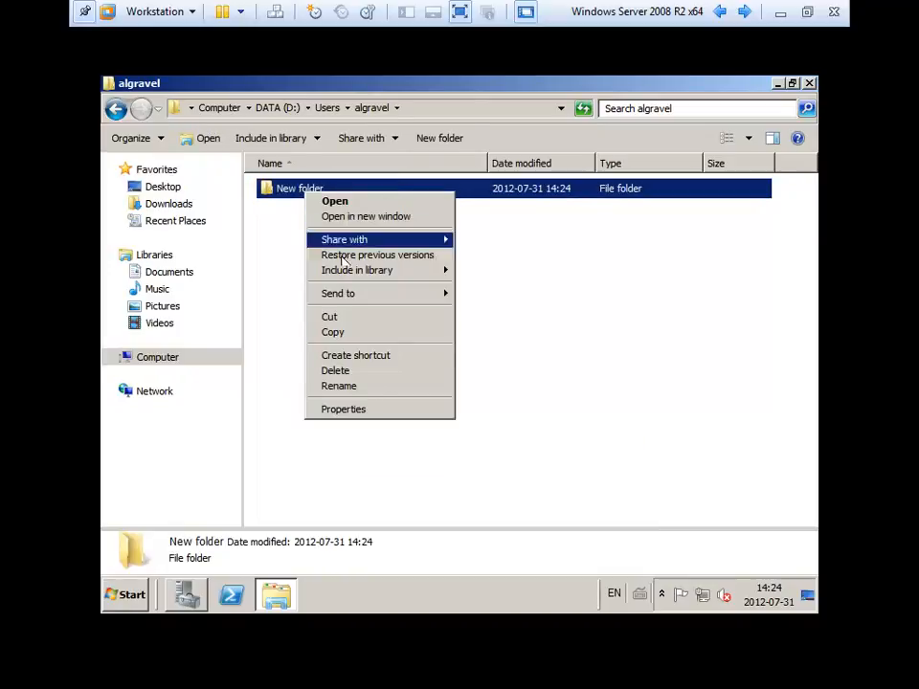
left_click(378, 411)
left_click(422, 184)
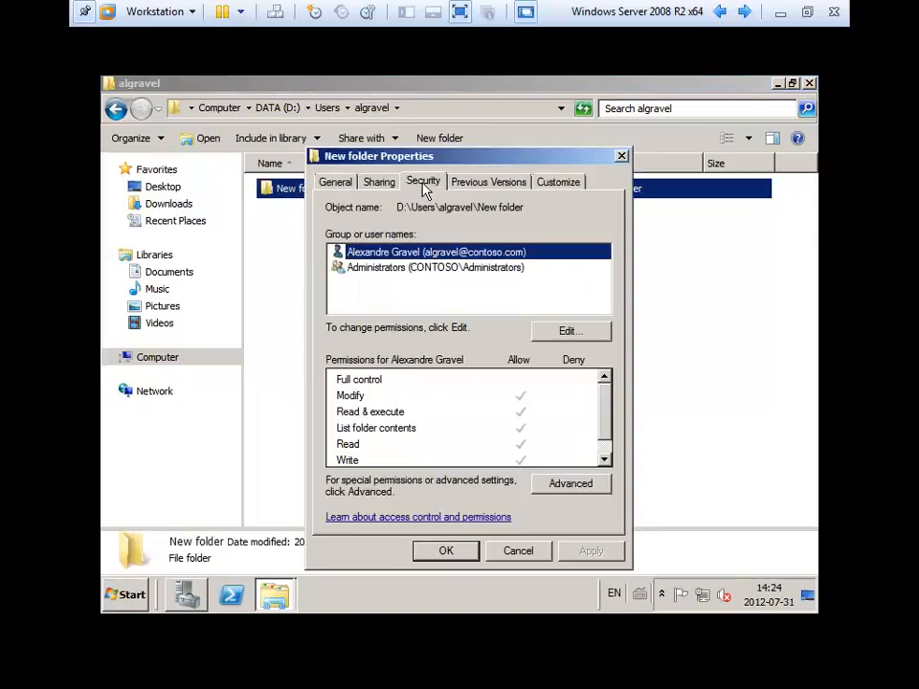
left_click(572, 484)
left_click(358, 458)
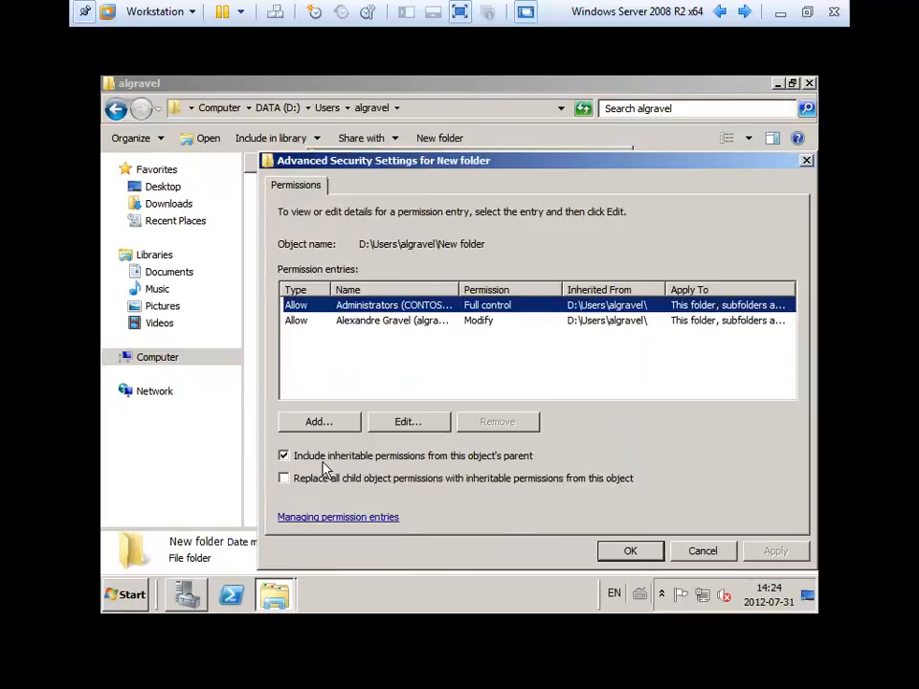
left_click(697, 551)
left_click(683, 553)
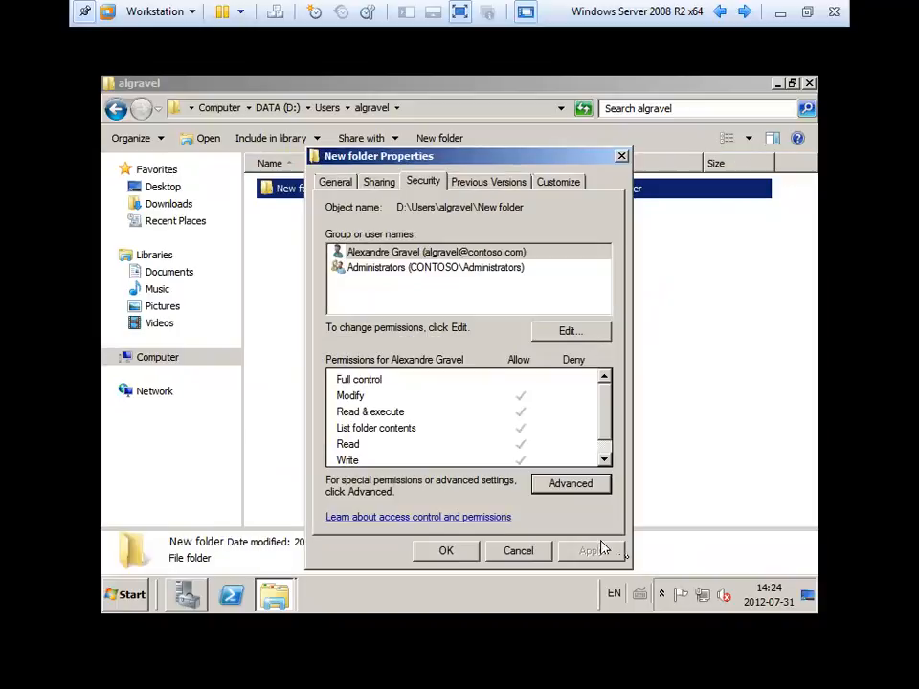
left_click(446, 549)
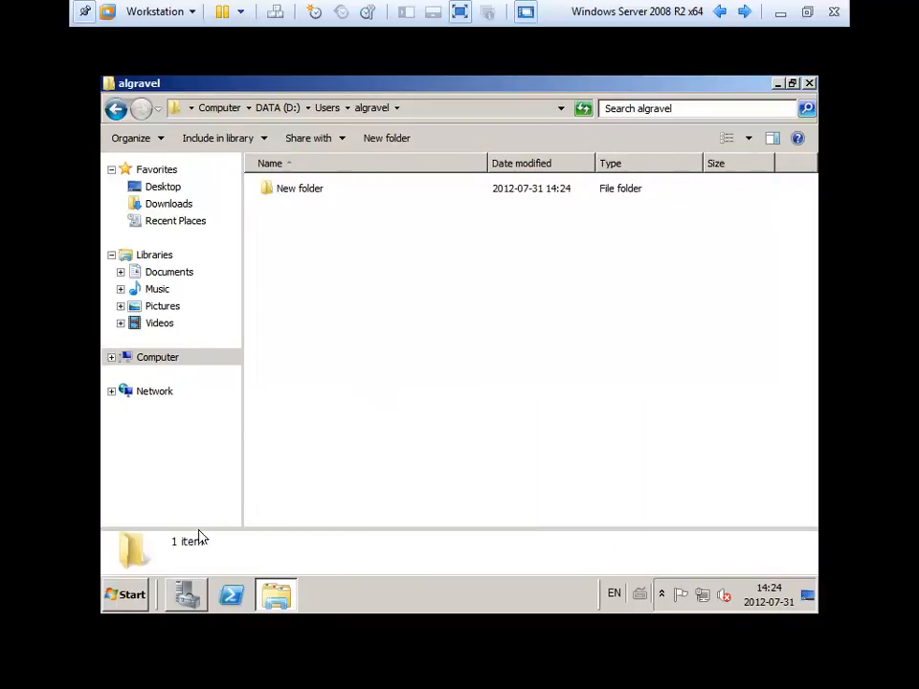
left_click(123, 593)
Browse to the \\server address and open its Users network share.
left_click(380, 315)
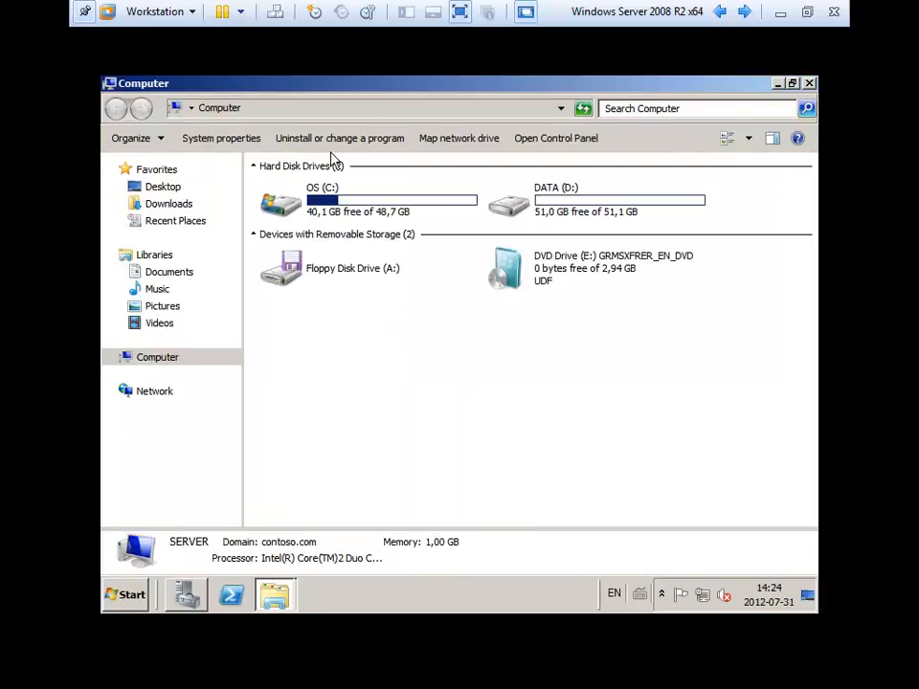
left_click(300, 109)
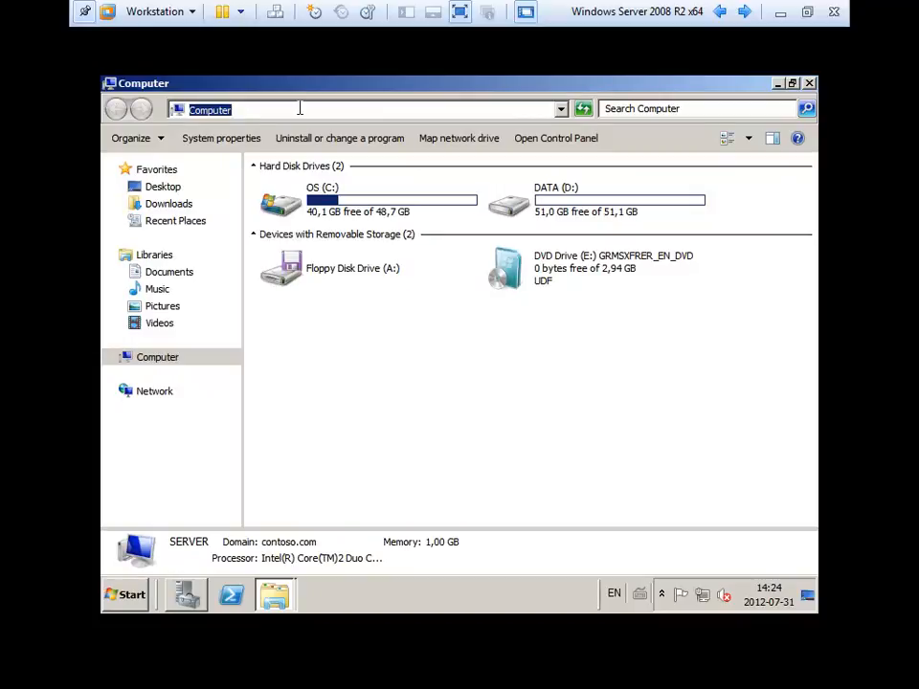
type("\\\\")
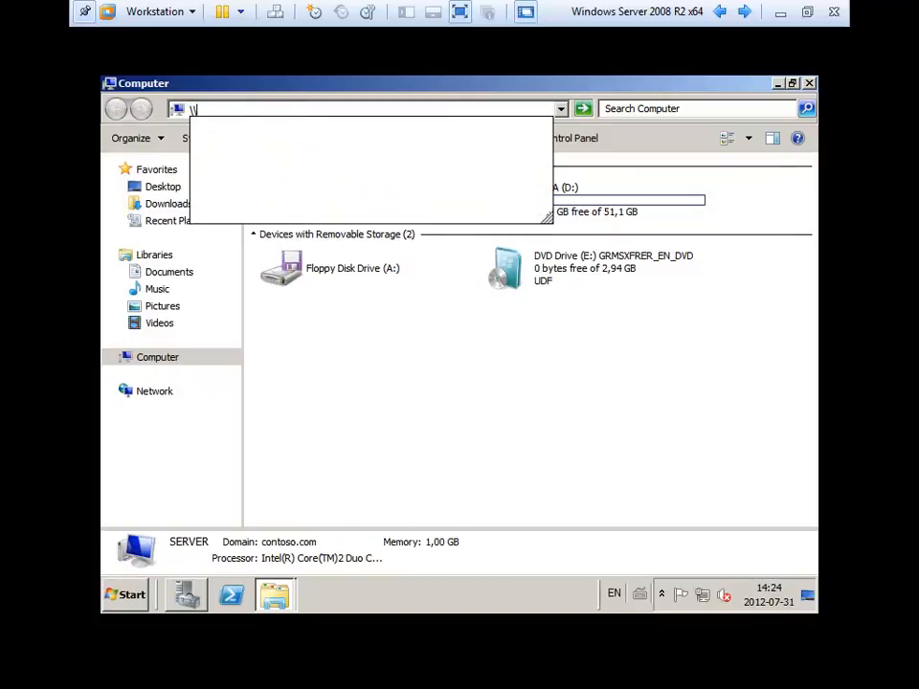
type("serveur")
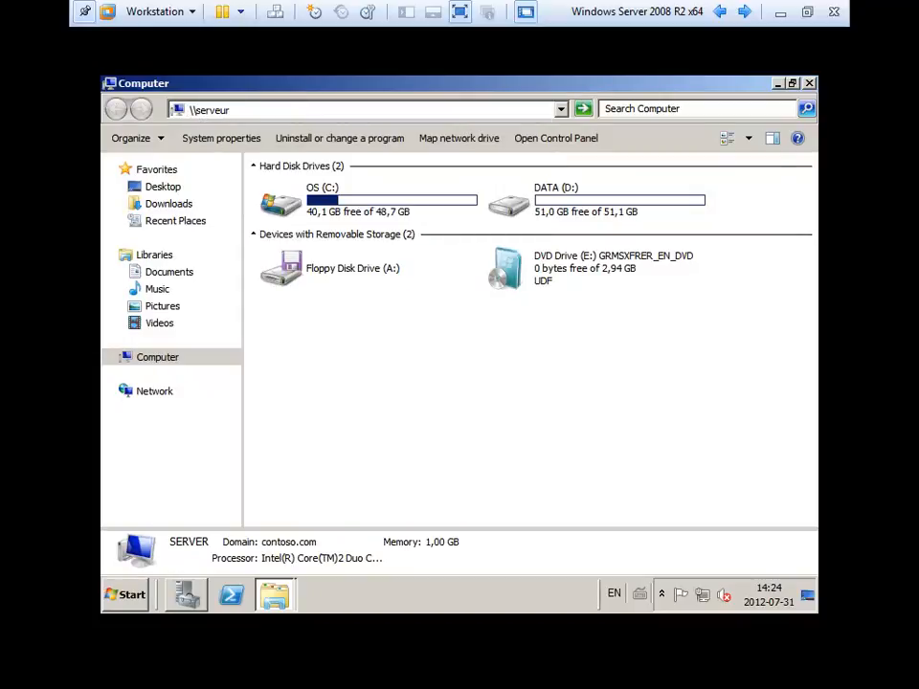
key("BackSpace")
key("BackSpace")
type("r")
key("Return")
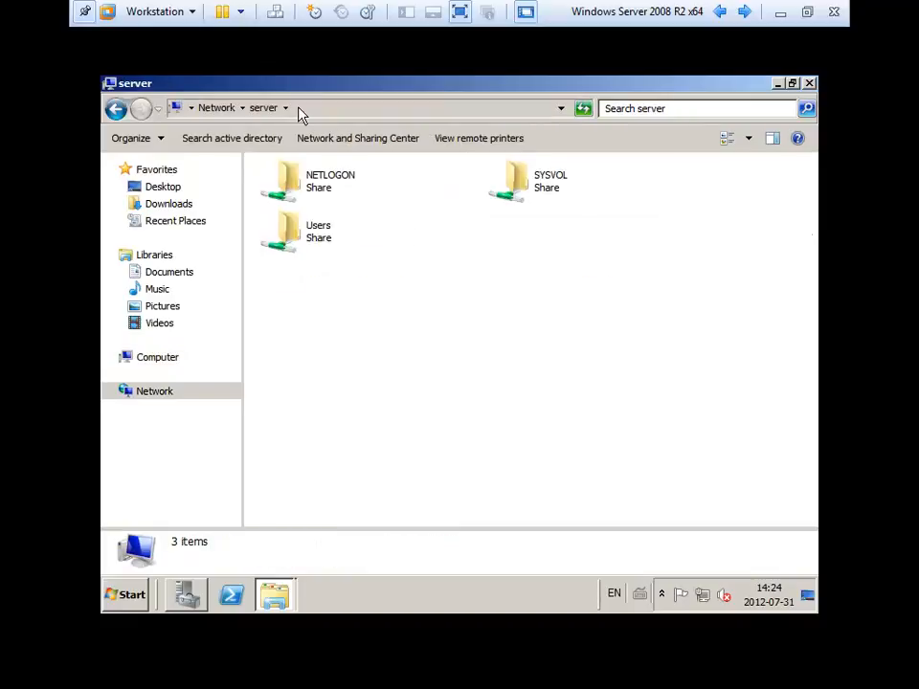
left_click(304, 249)
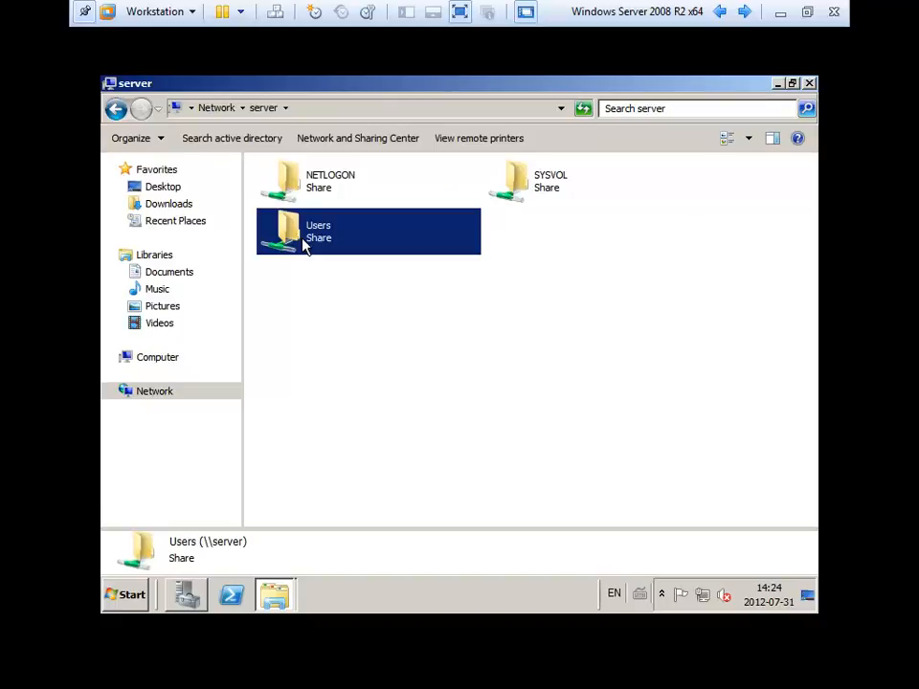
double_click(304, 247)
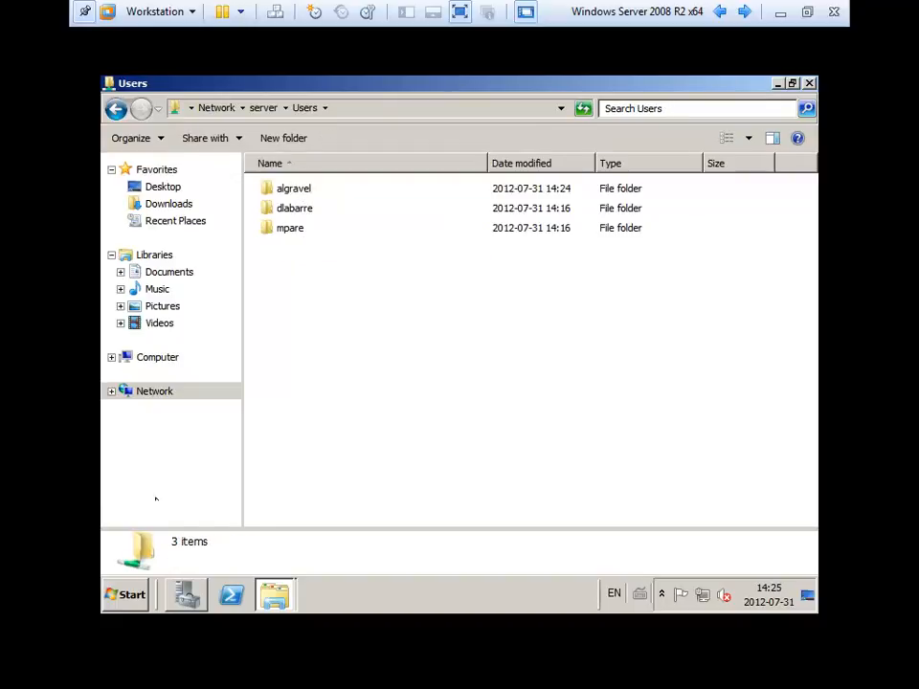
left_click(127, 595)
key("Escape")
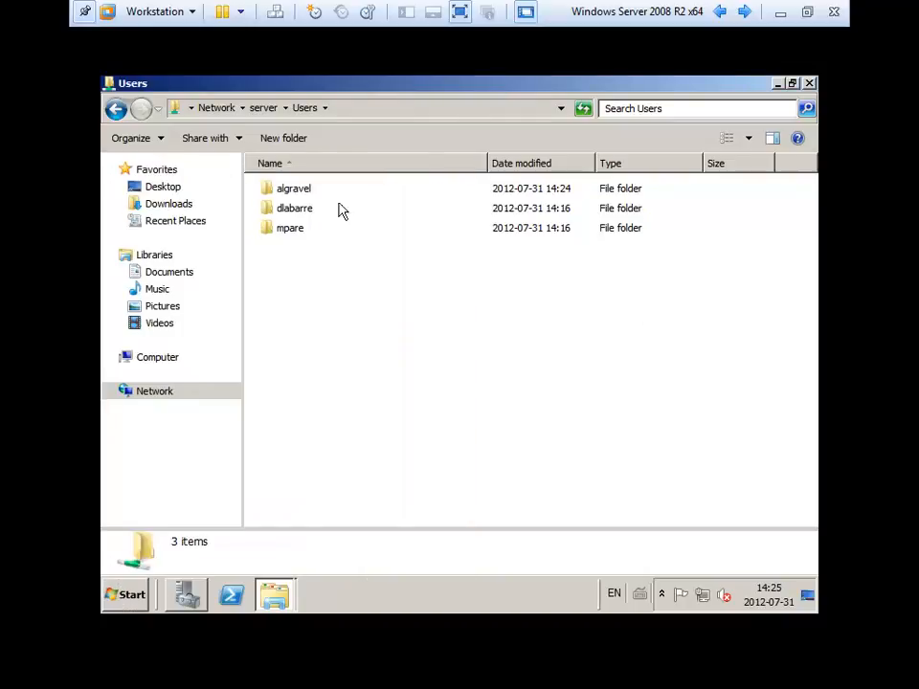
Delete the test New folder from the first user's home folder on the share.
double_click(298, 192)
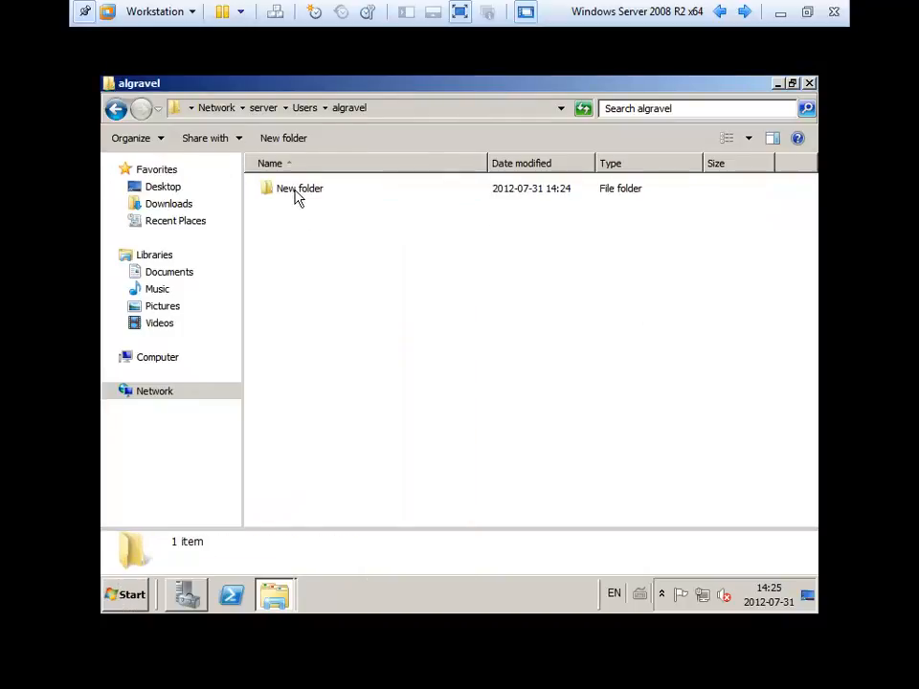
right_click(298, 196)
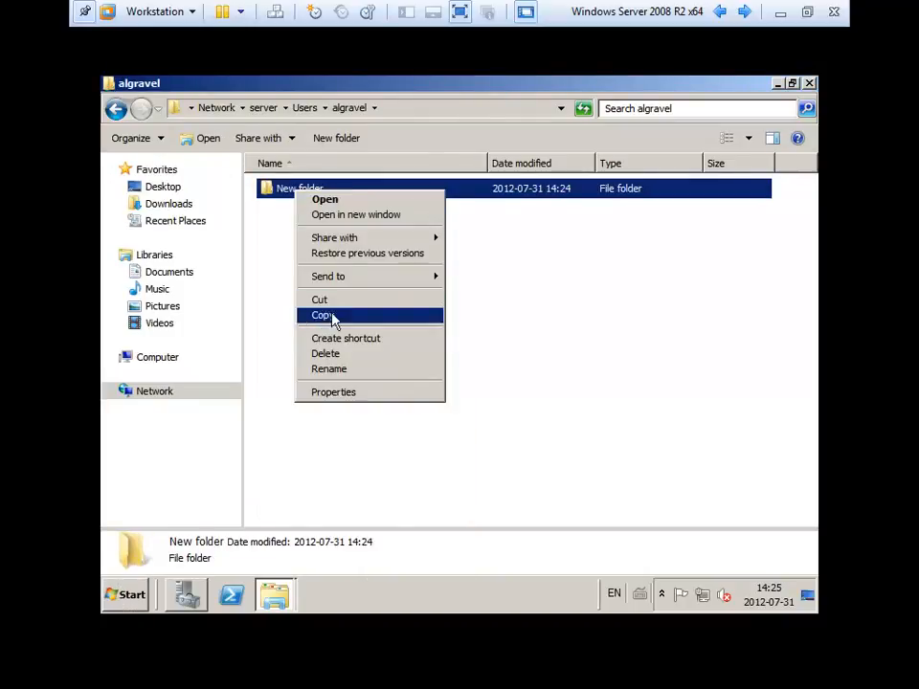
left_click(334, 355)
left_click(529, 404)
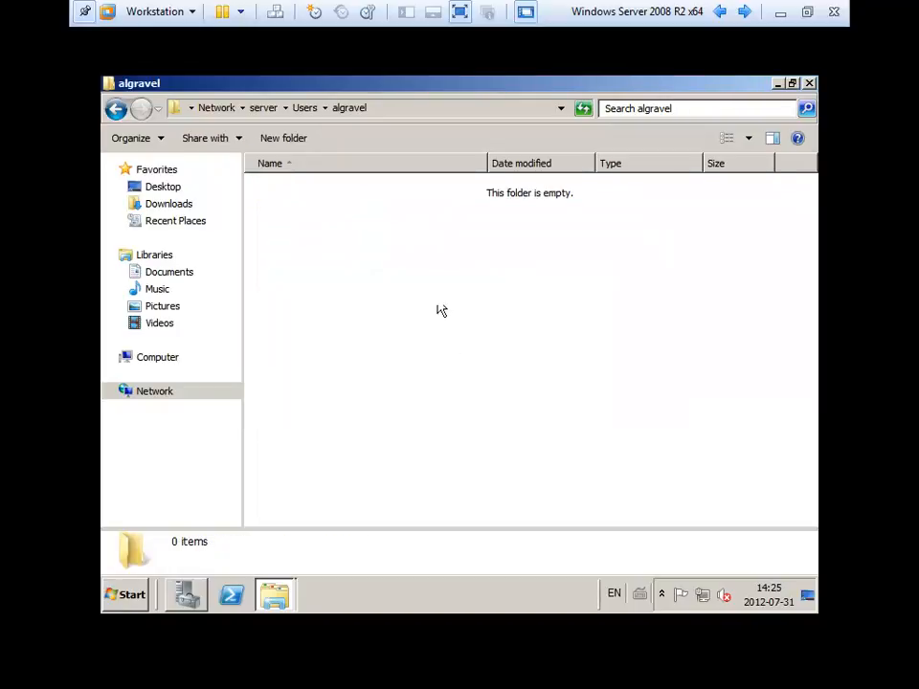
Copy the home folder's \\server\Users network path to the clipboard.
left_click(393, 109)
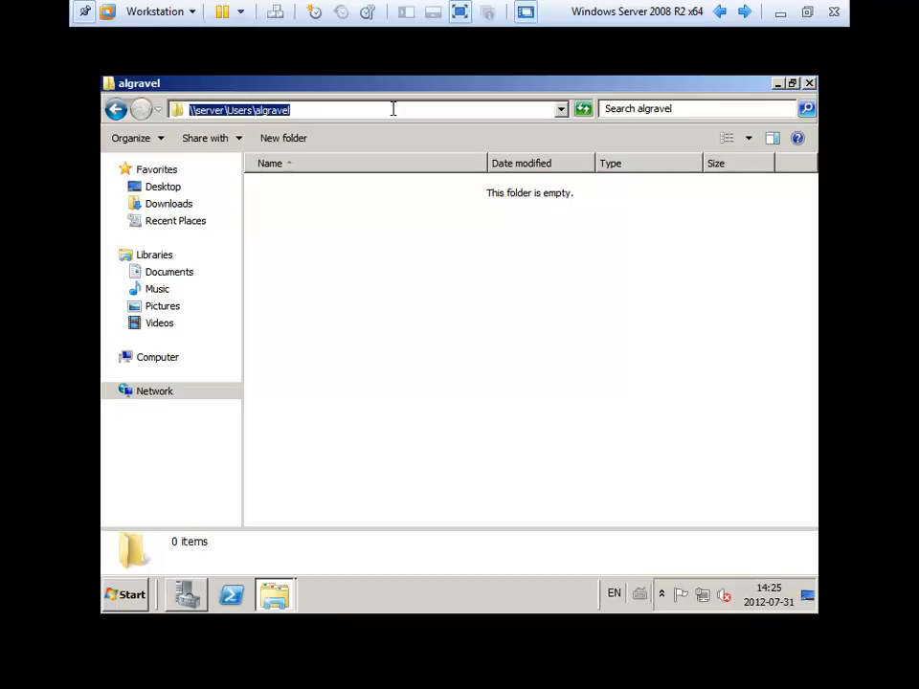
right_click(392, 109)
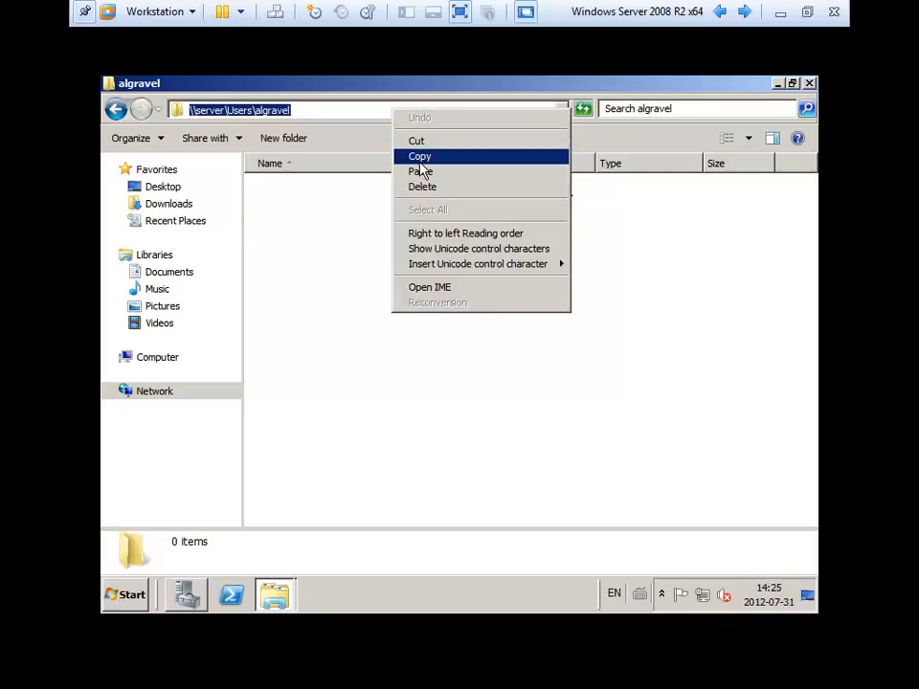
left_click(420, 157)
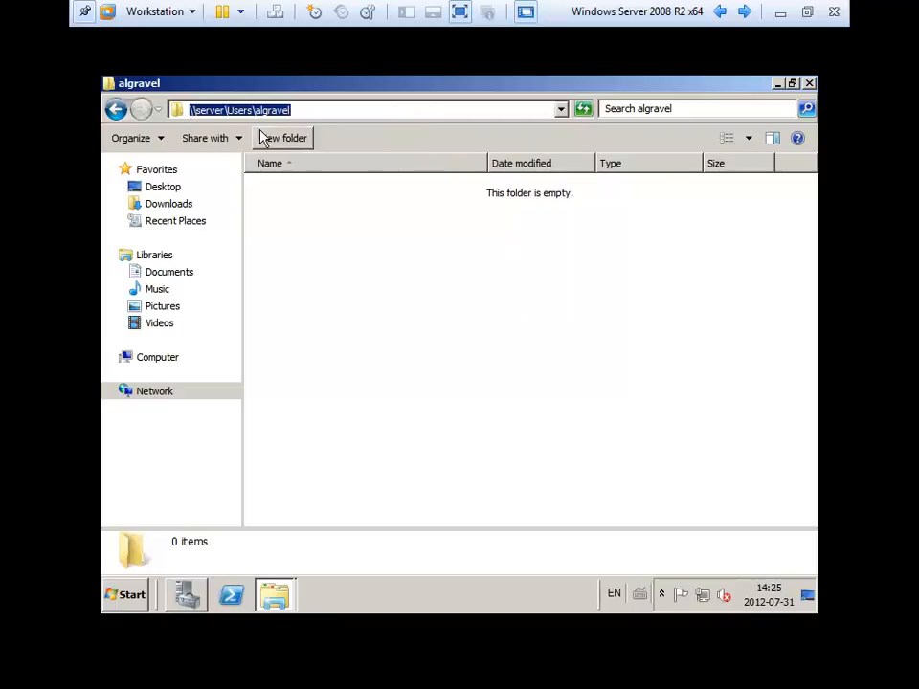
right_click(343, 114)
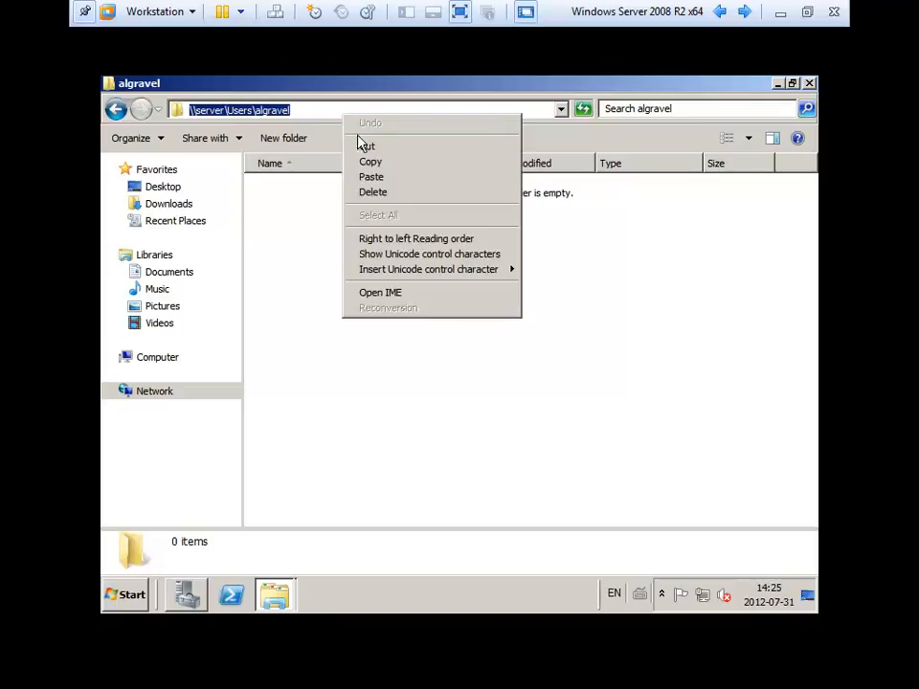
left_click(366, 161)
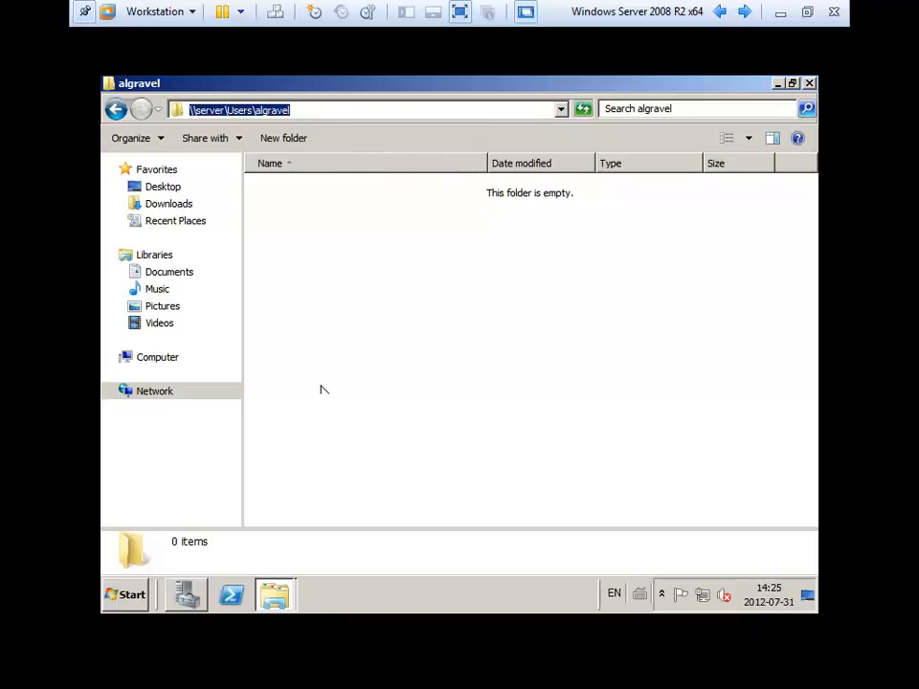
mouse_move(187, 594)
left_click(187, 595)
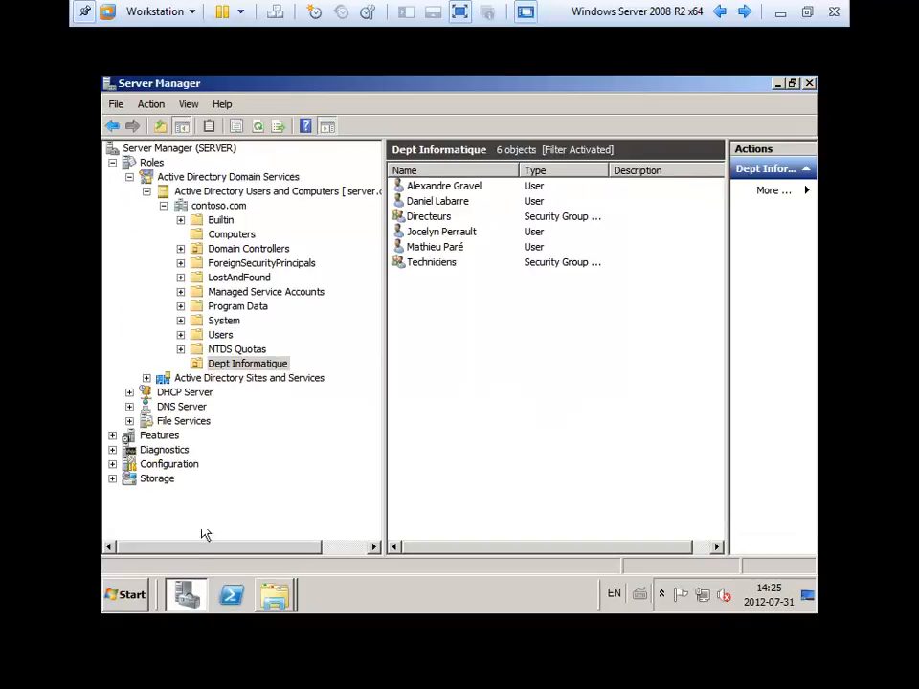
Set the first user's profile home folder to connect drive letter U:.
double_click(424, 186)
left_click(316, 180)
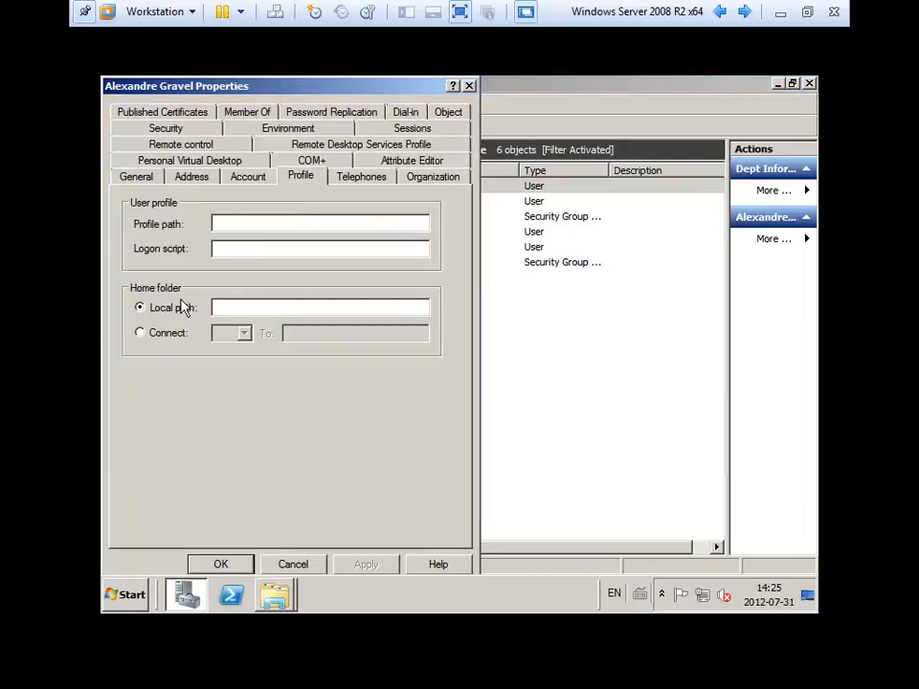
left_click(167, 334)
left_click(243, 335)
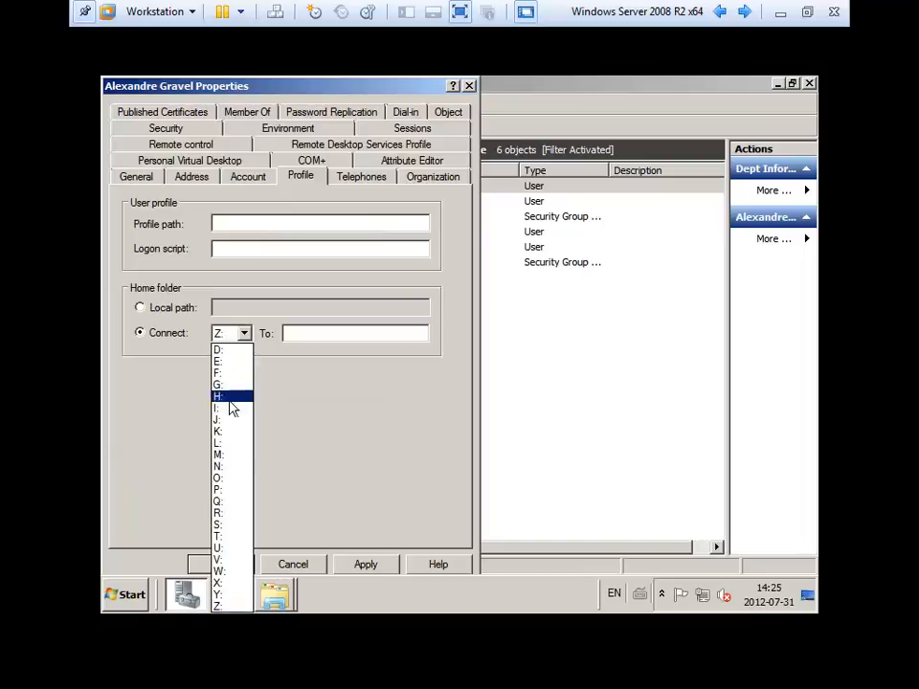
left_click(232, 547)
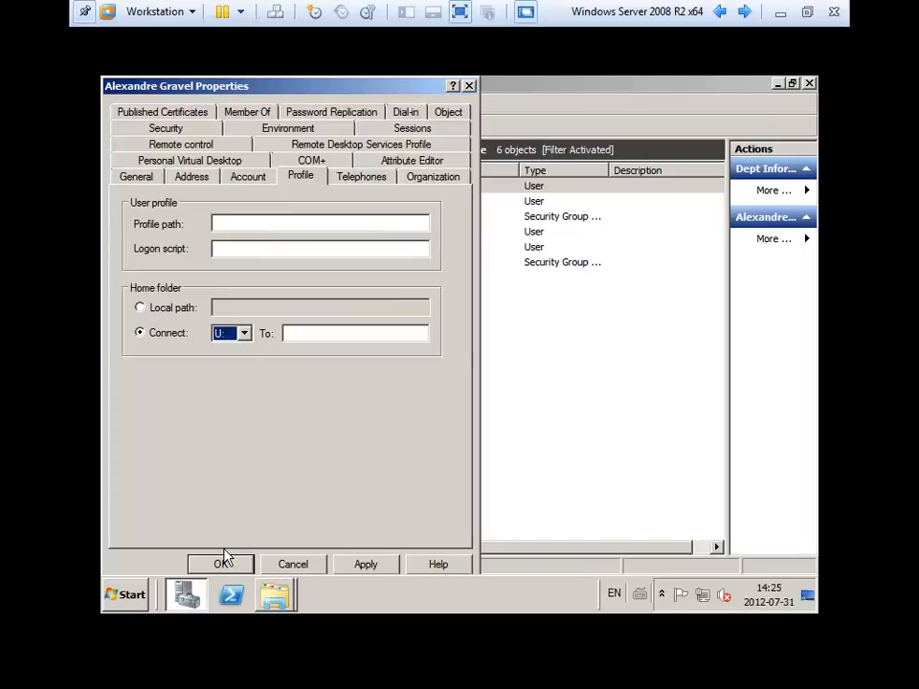
Paste the user's \\server\Users network path into the To field, cross-checking it in Explorer.
right_click(333, 335)
left_click(365, 406)
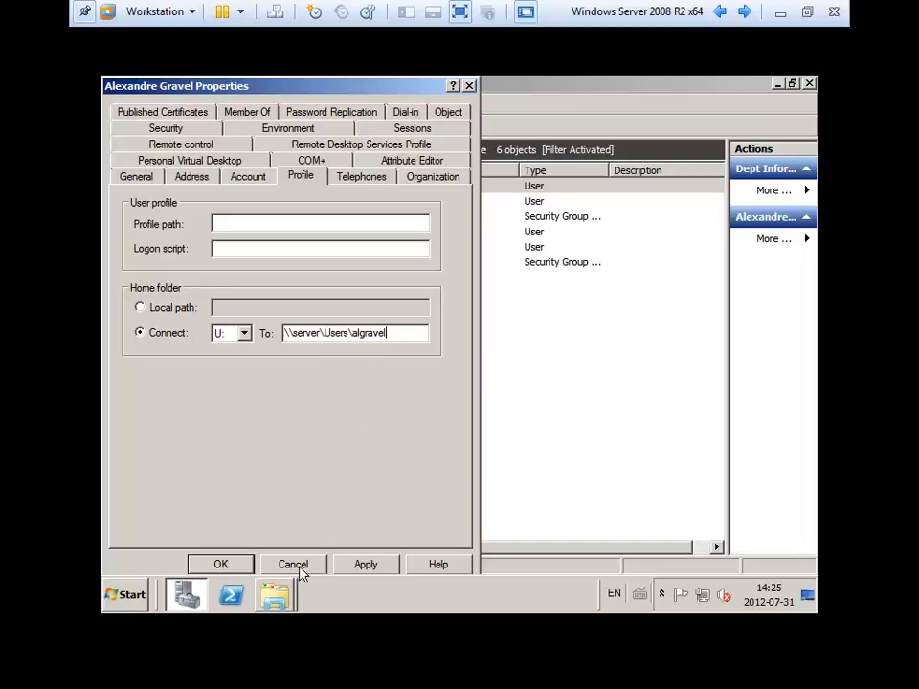
left_click(276, 595)
left_click(304, 542)
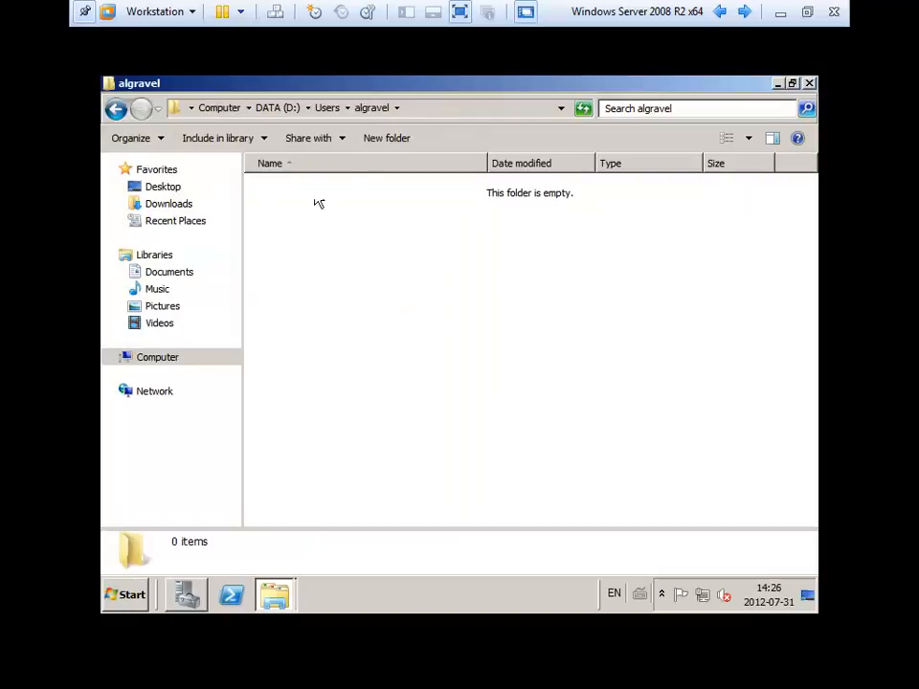
left_click(443, 110)
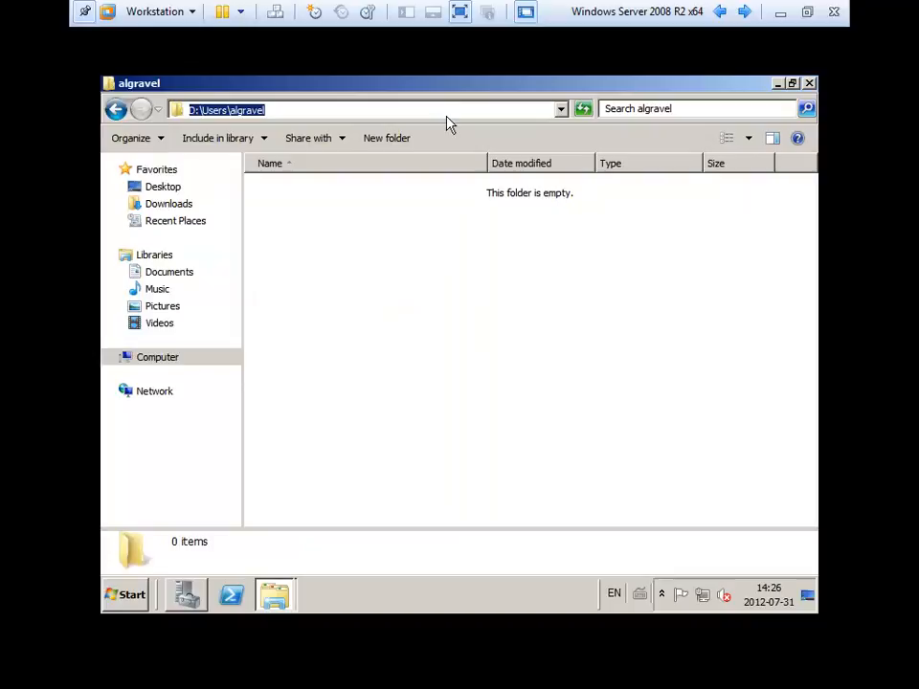
left_click(809, 84)
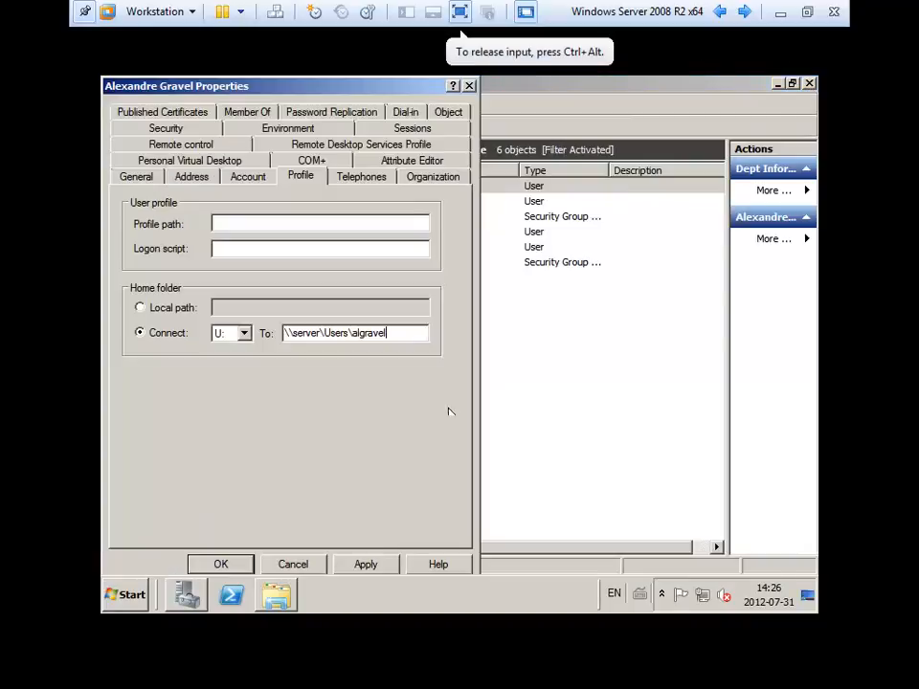
left_click(277, 595)
left_click(410, 111)
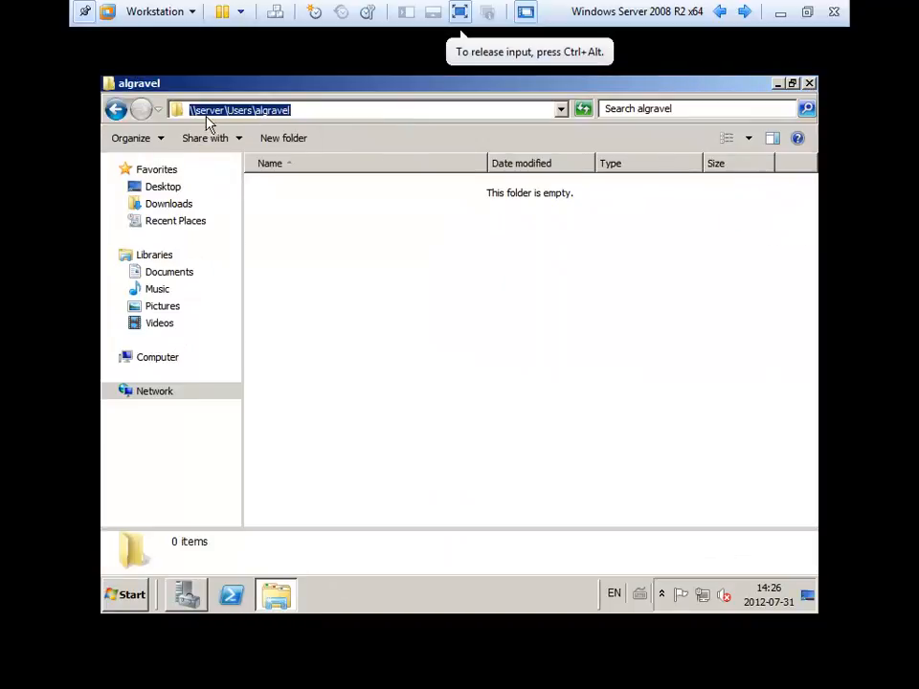
left_click(187, 597)
Apply the home folder setting, decline granting full control, and close the properties.
double_click(476, 188)
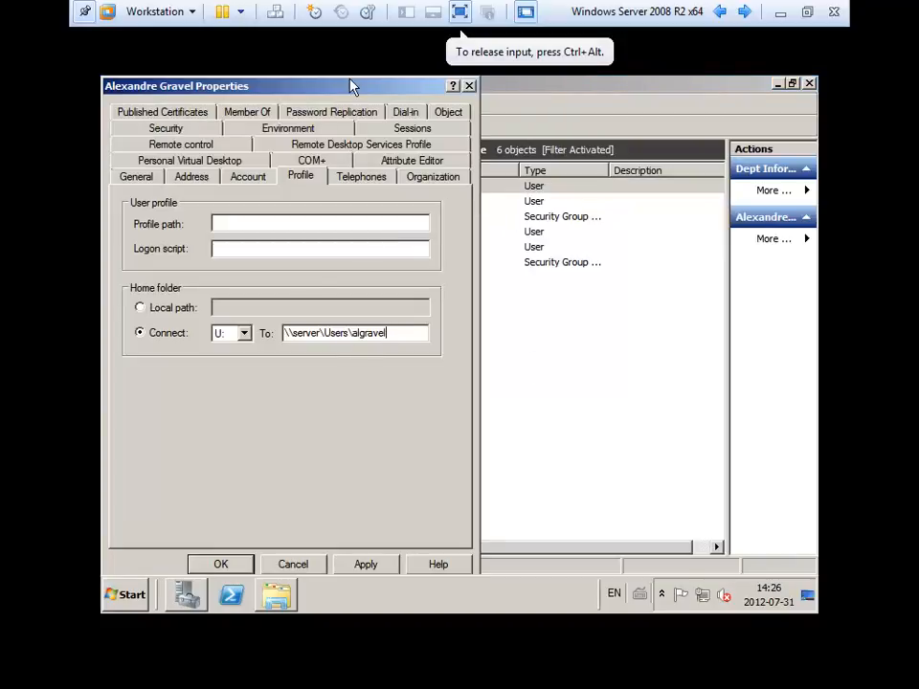
left_click_drag(352, 87, 364, 84)
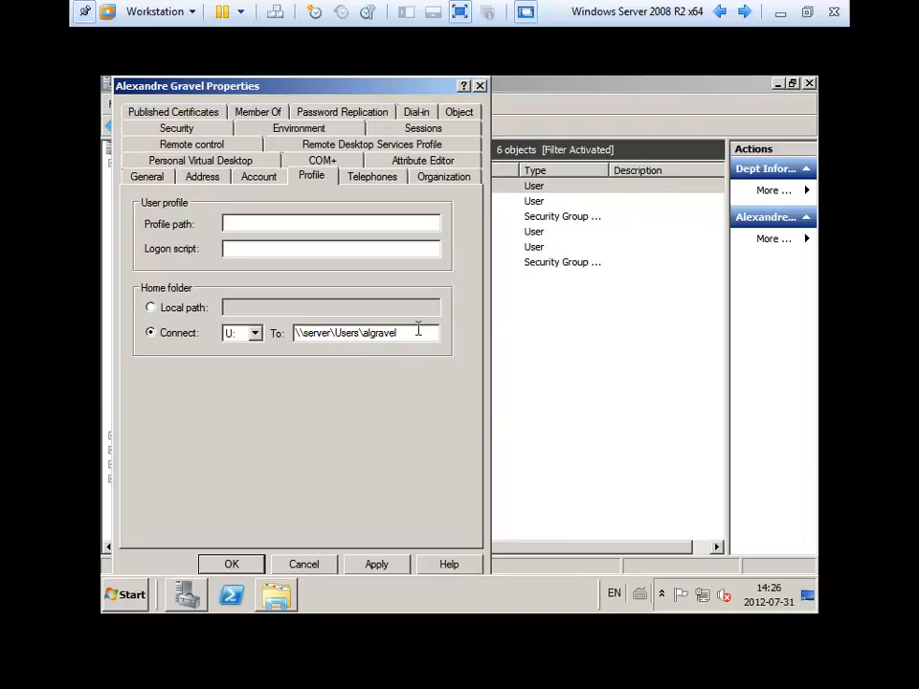
left_click(395, 566)
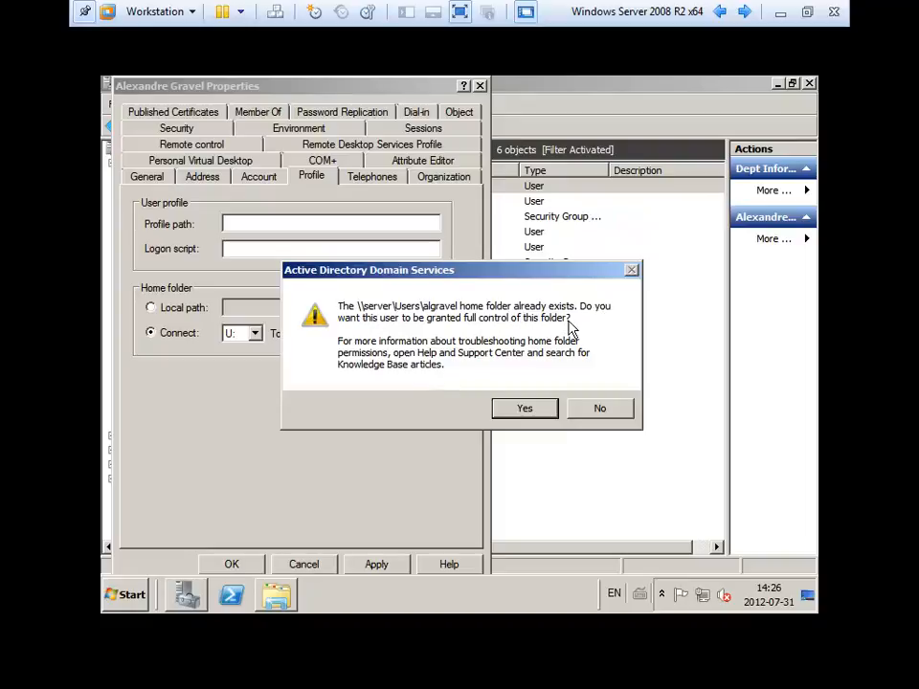
left_click(607, 417)
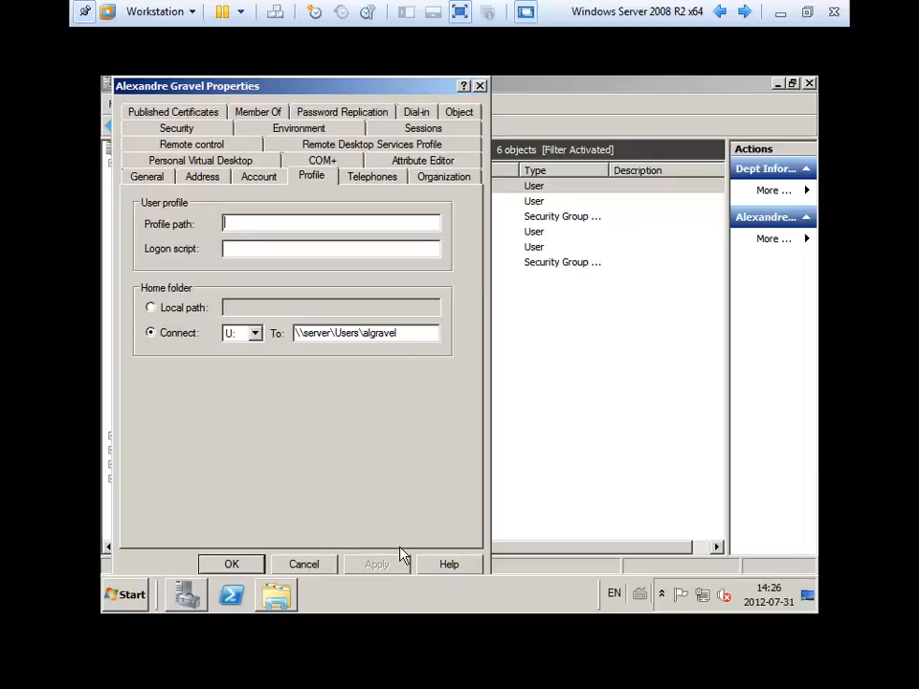
left_click(248, 571)
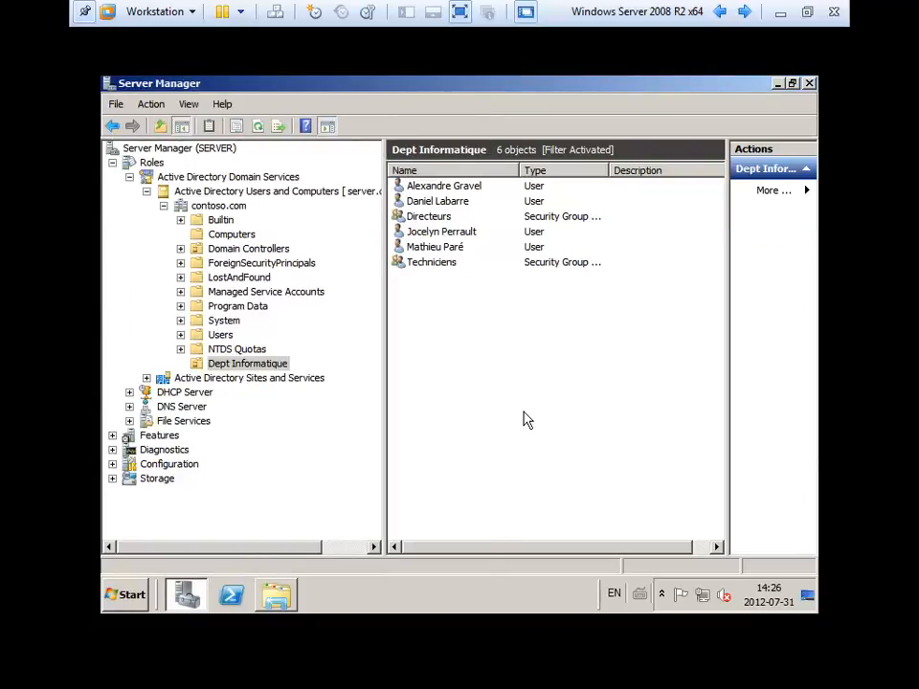
Go to d:\ and open the Users folder, selecting the second user's home folder.
left_click(410, 201)
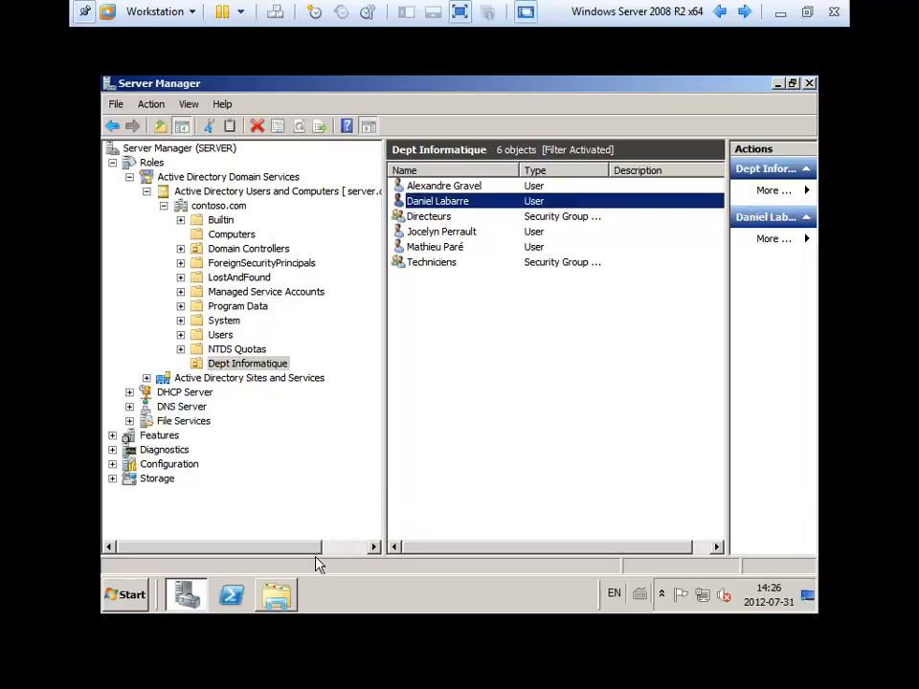
left_click(279, 598)
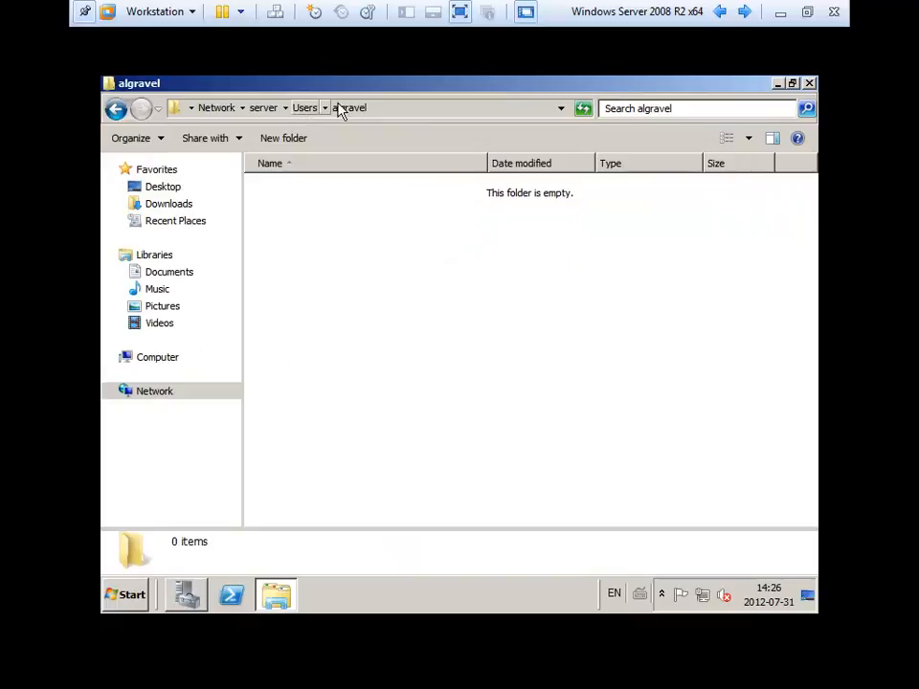
left_click(412, 108)
type("d")
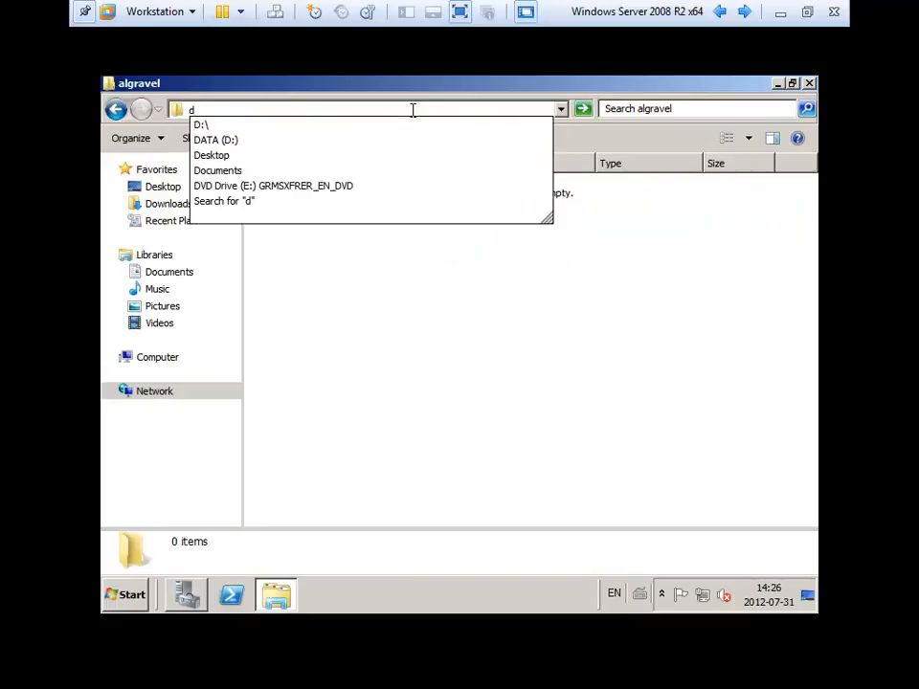
type(":\\")
key("Return")
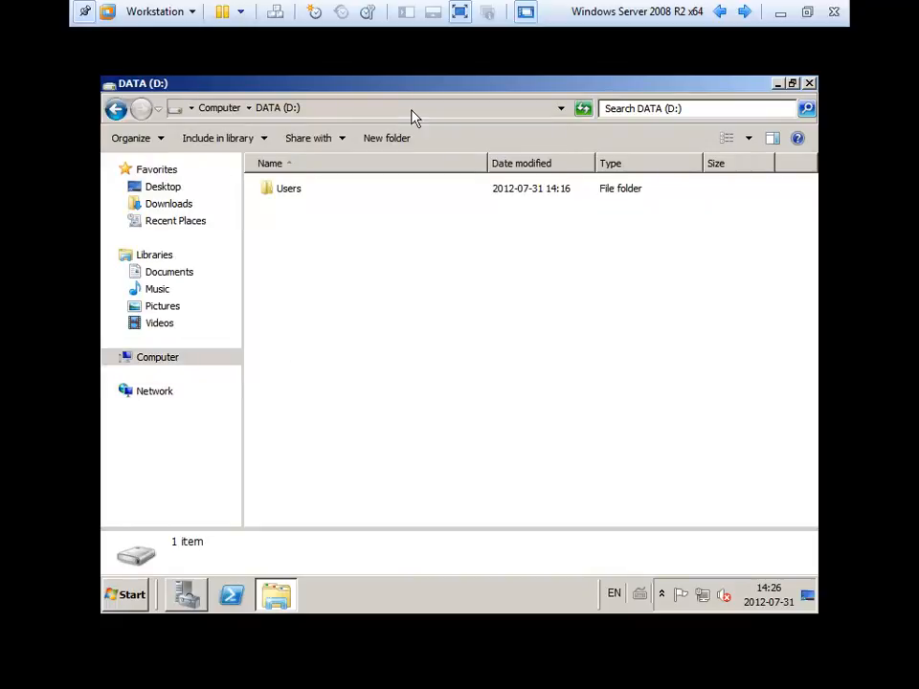
left_click(299, 194)
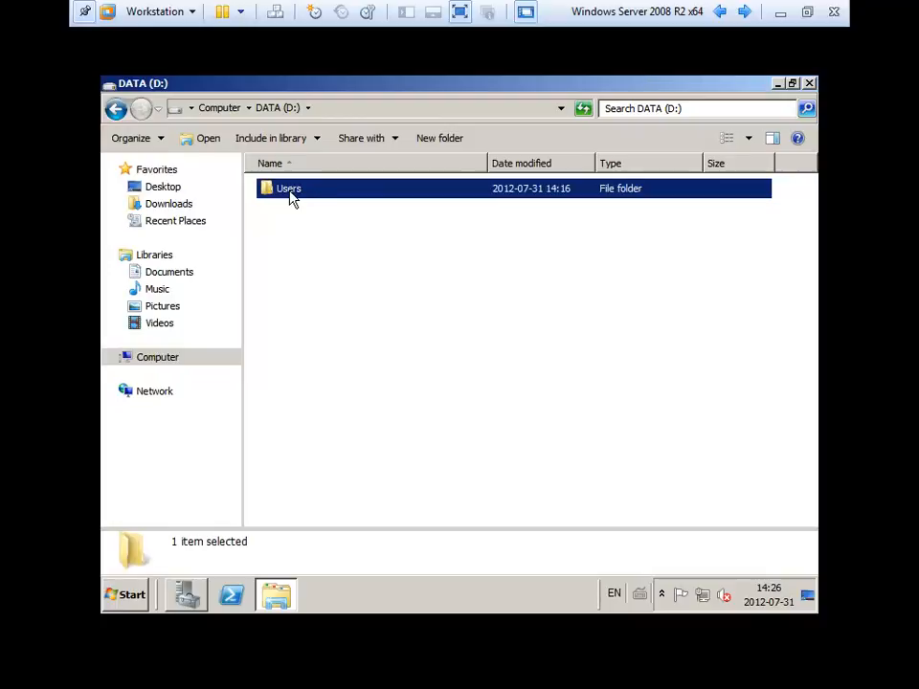
double_click(316, 197)
left_click(292, 211)
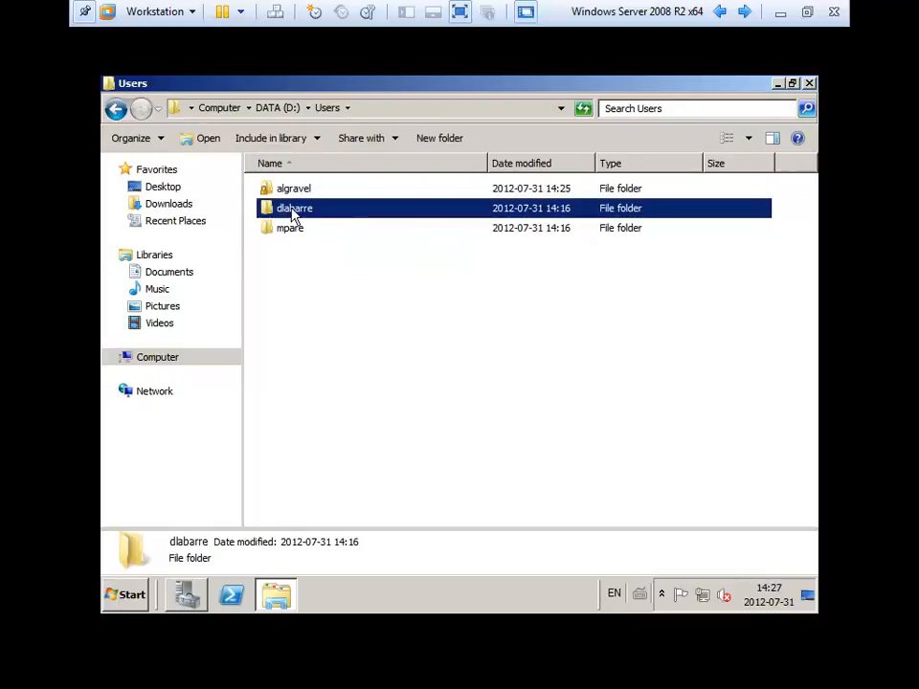
right_click(292, 211)
Disable permission inheritance on the second user's folder and remove all inherited entries.
left_click(365, 426)
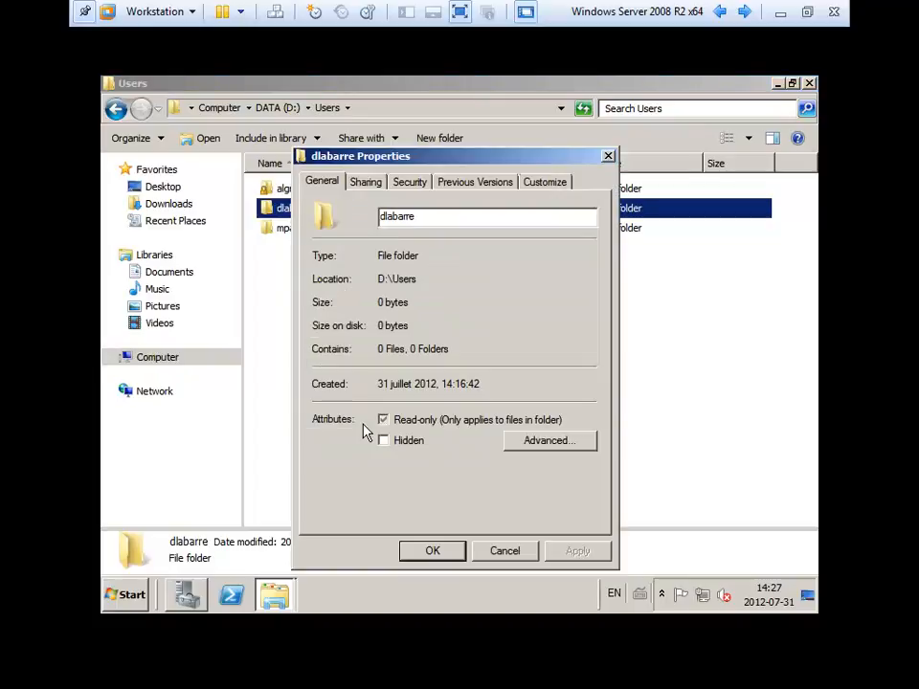
left_click(410, 182)
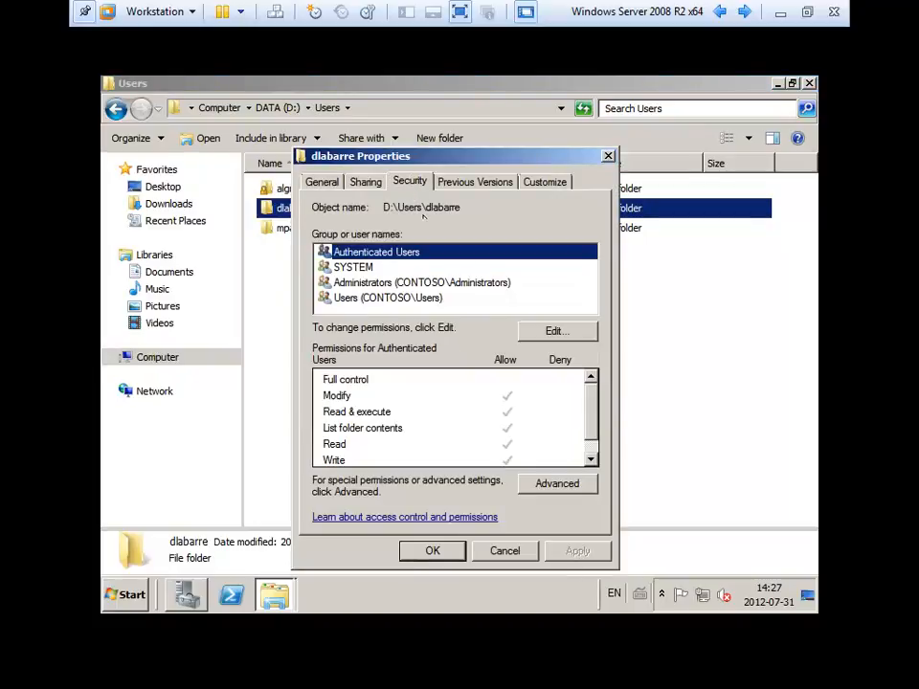
left_click(577, 485)
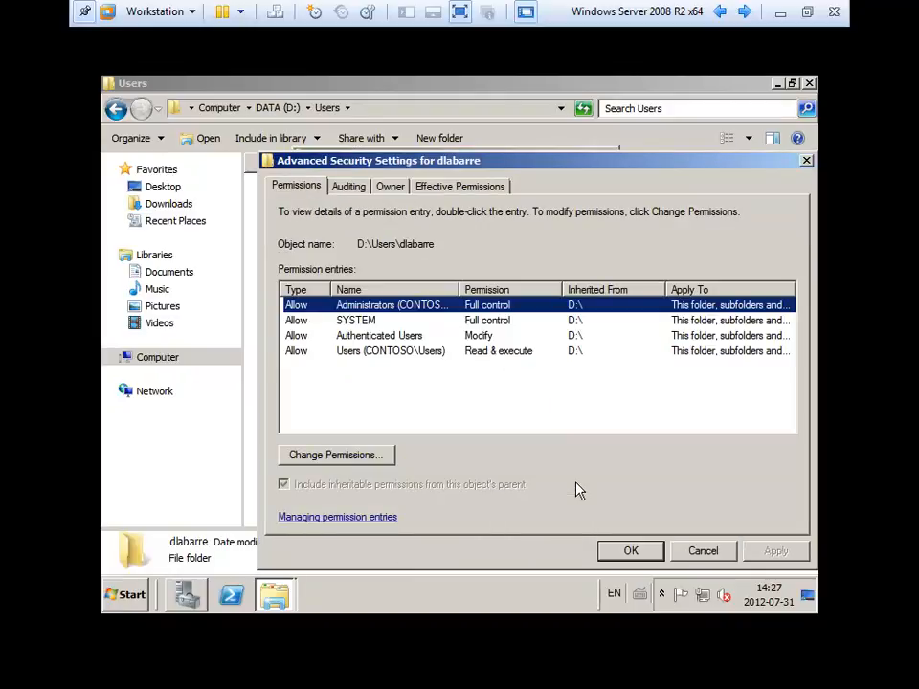
left_click(382, 458)
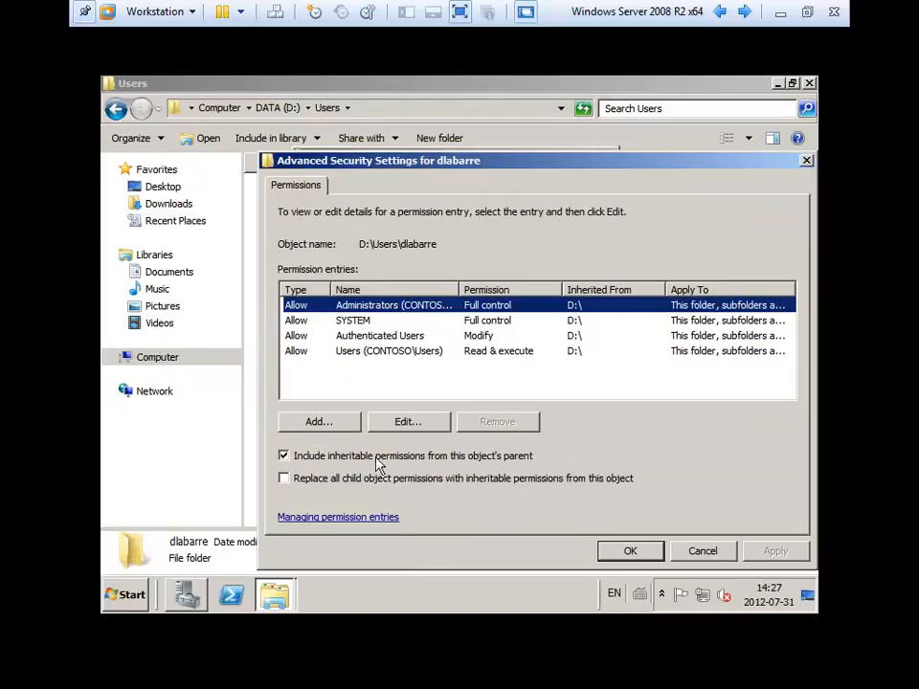
left_click(375, 457)
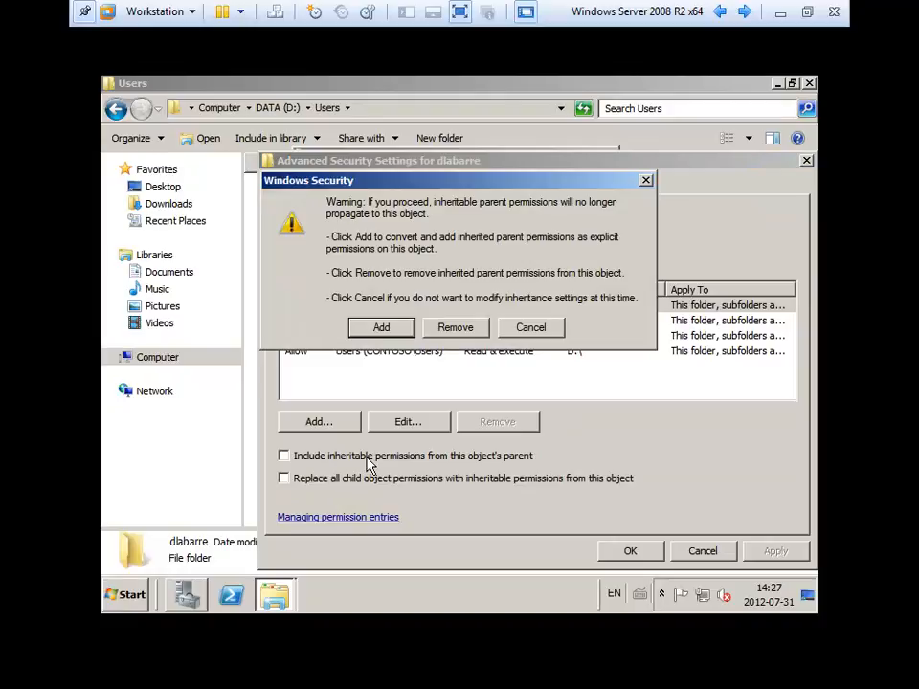
left_click(456, 327)
left_click(630, 551)
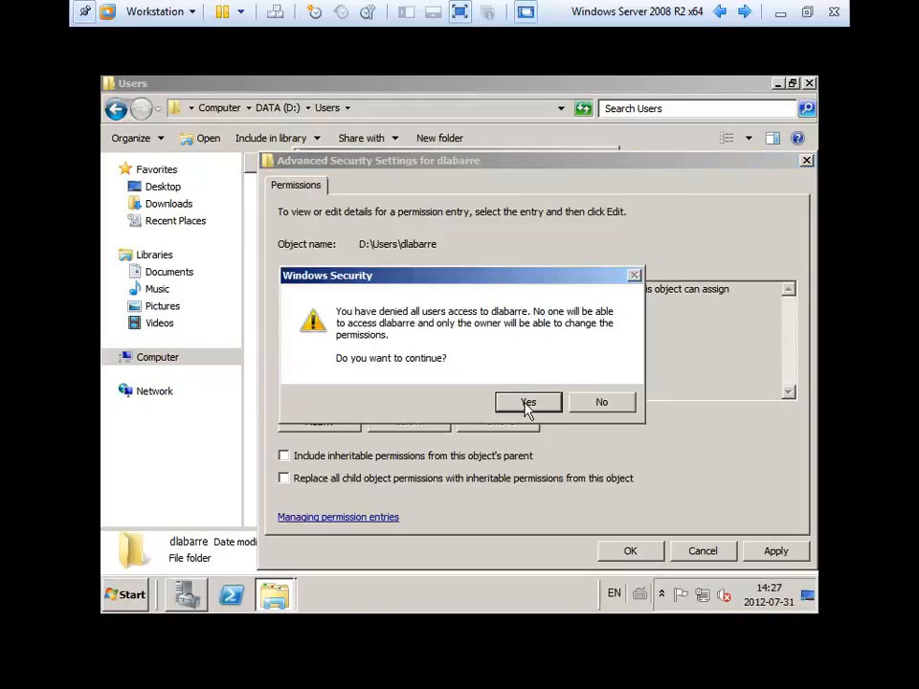
left_click(528, 403)
left_click(632, 547)
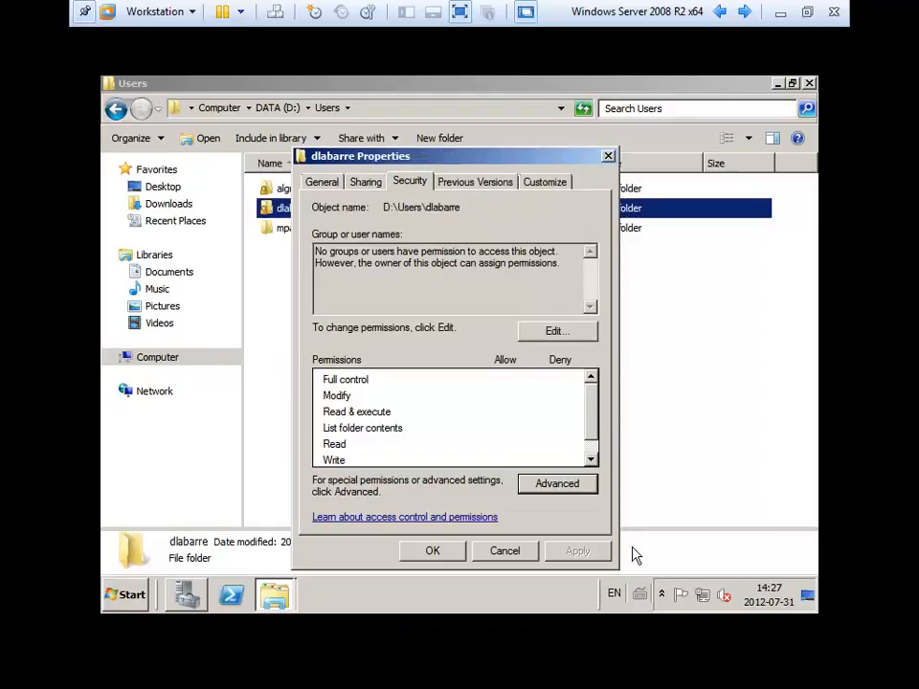
Add the Administrators group with Full control to the folder's permissions.
left_click(555, 331)
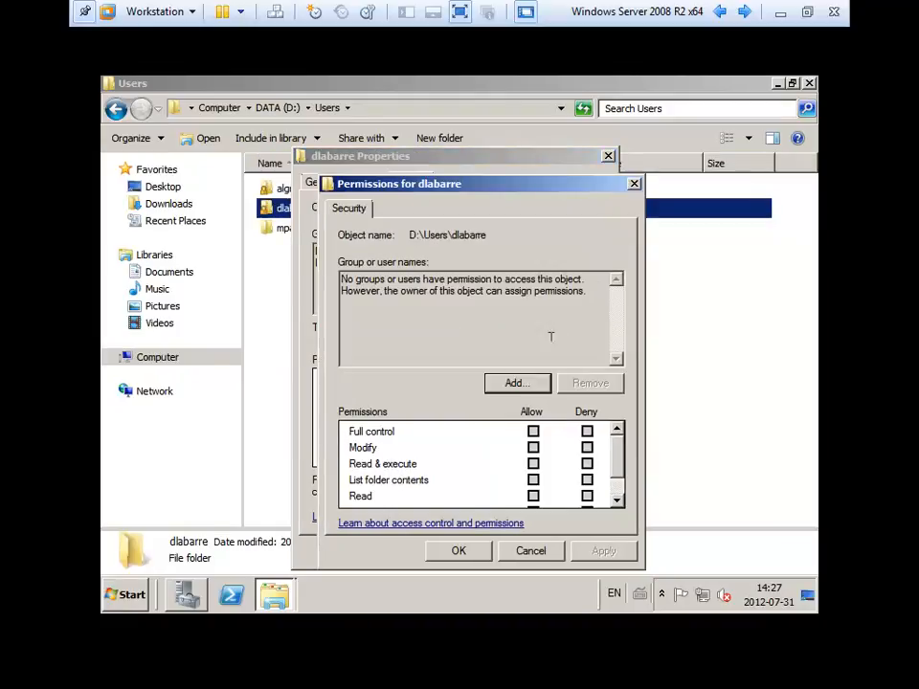
left_click(515, 384)
type("a")
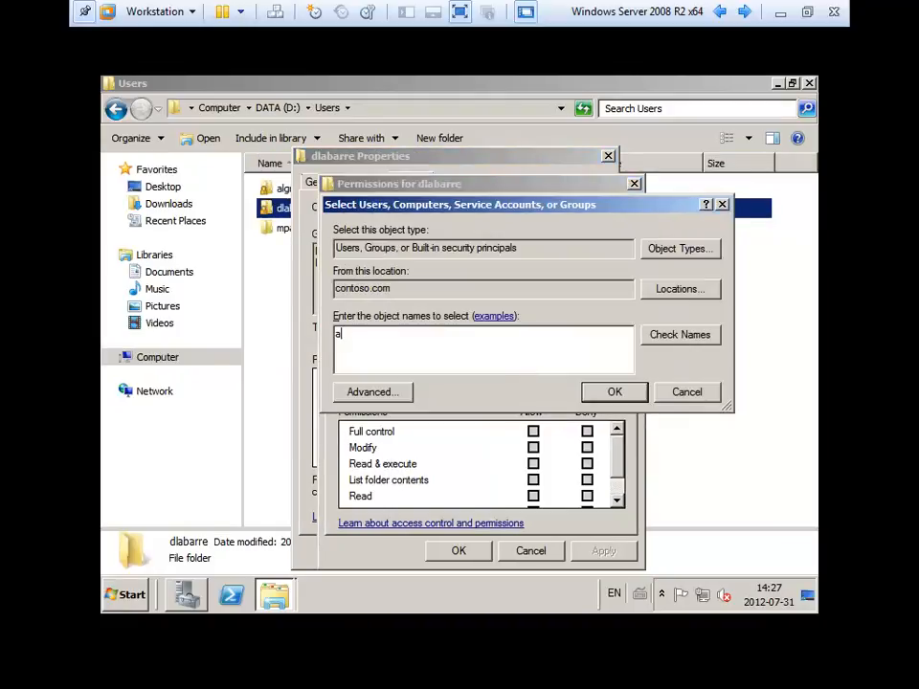
type("dmin")
key("Return")
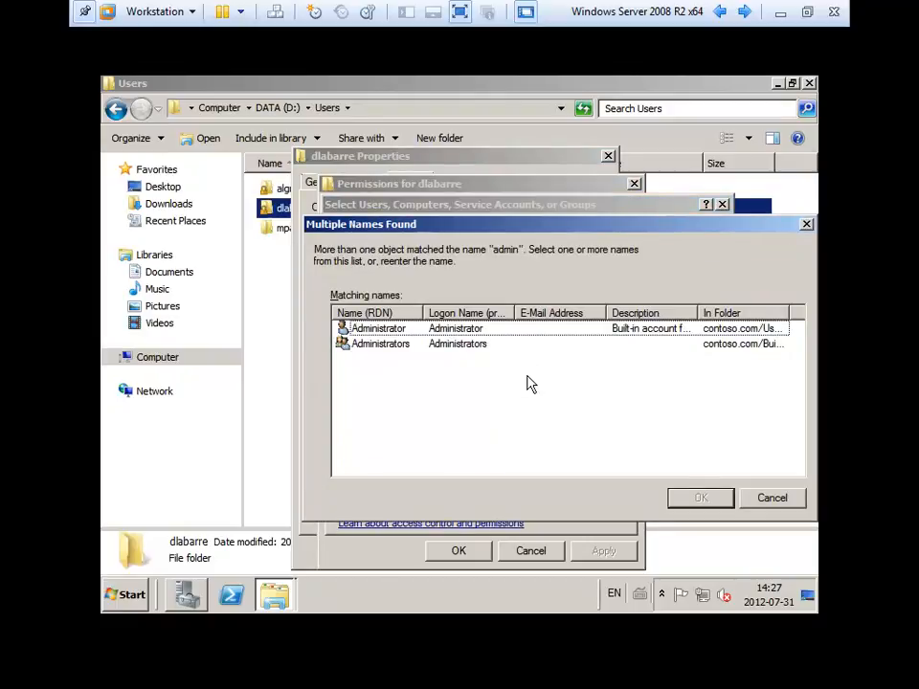
double_click(397, 345)
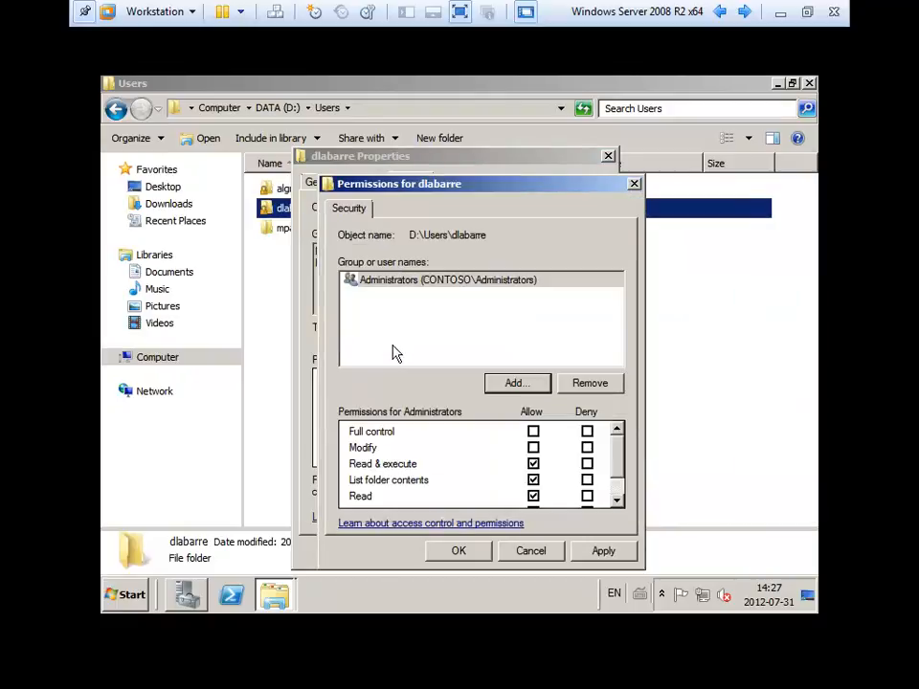
left_click(534, 432)
Add the folder's own user with Modify rights, then save and close the properties.
left_click(525, 385)
type("dla")
key("Return")
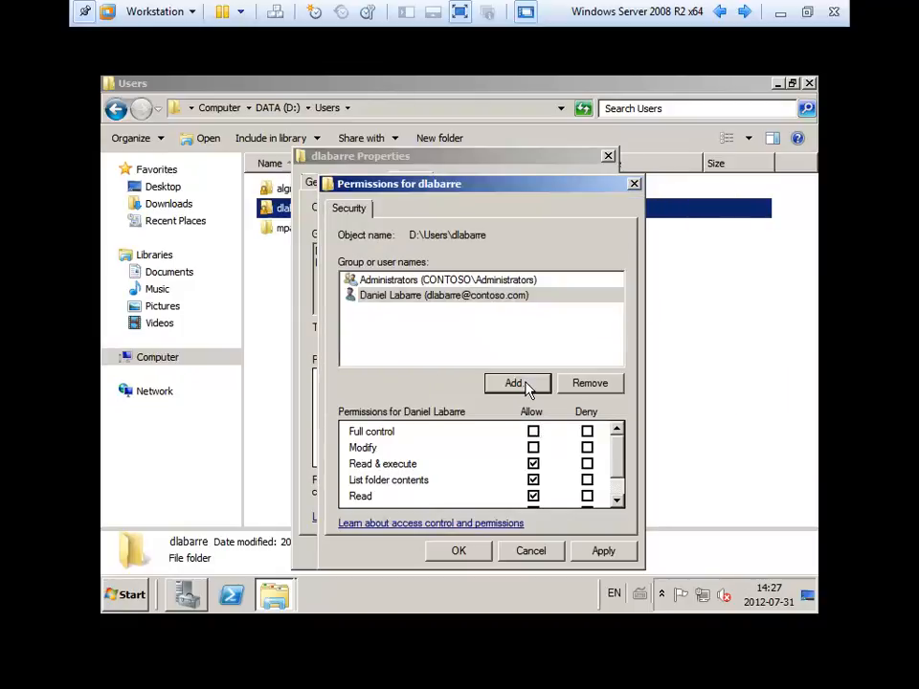
left_click(533, 432)
mouse_move(616, 446)
left_mouse_down()
mouse_move(616, 473)
mouse_move(611, 434)
left_mouse_up()
left_click(586, 551)
left_click(457, 554)
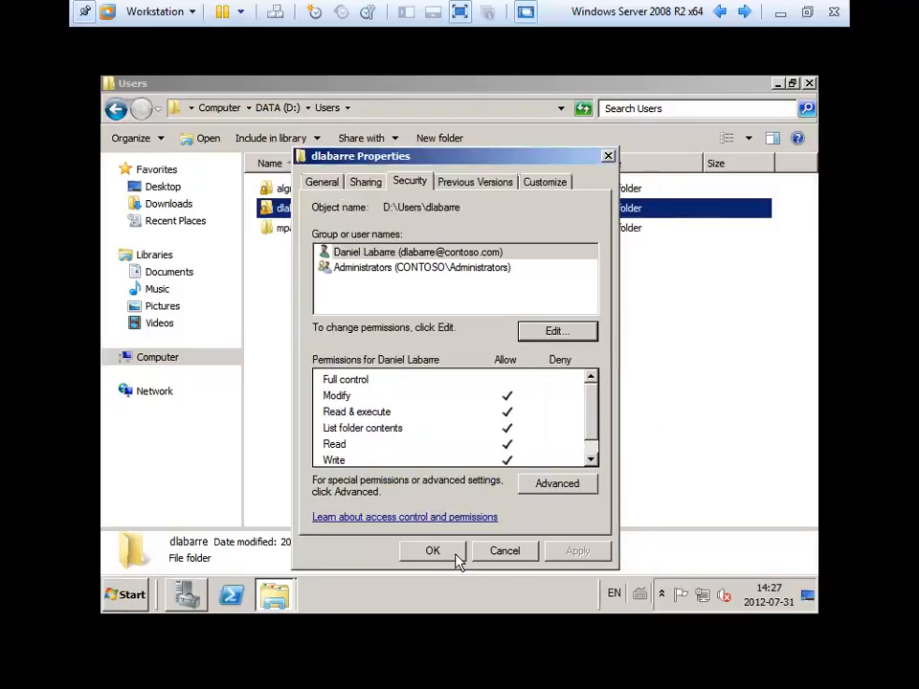
left_click(455, 557)
left_click(374, 427)
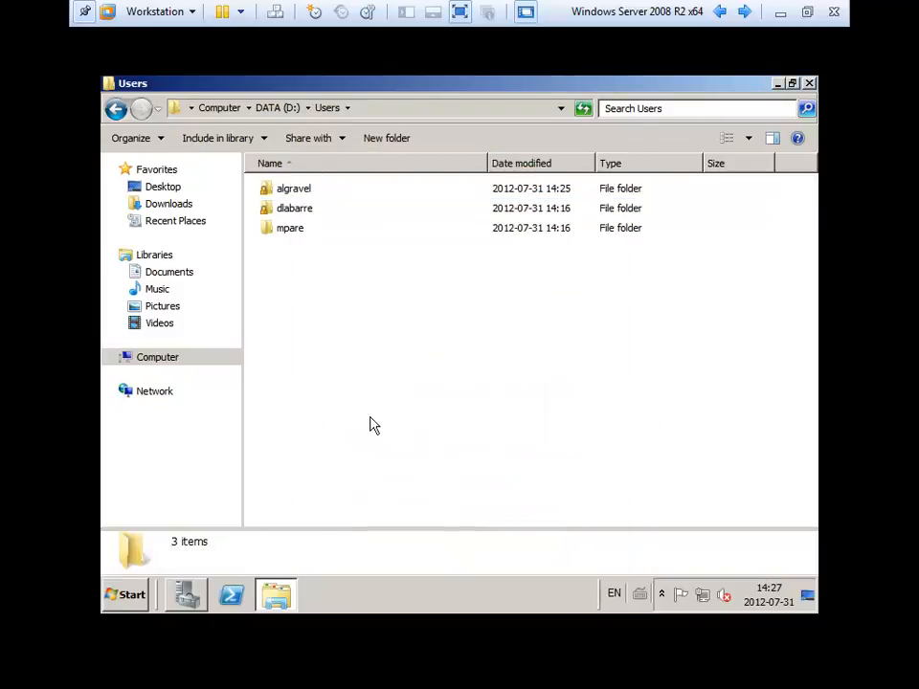
Open the second user's folder via \\SERVER\Users and copy its network path.
left_click(286, 212)
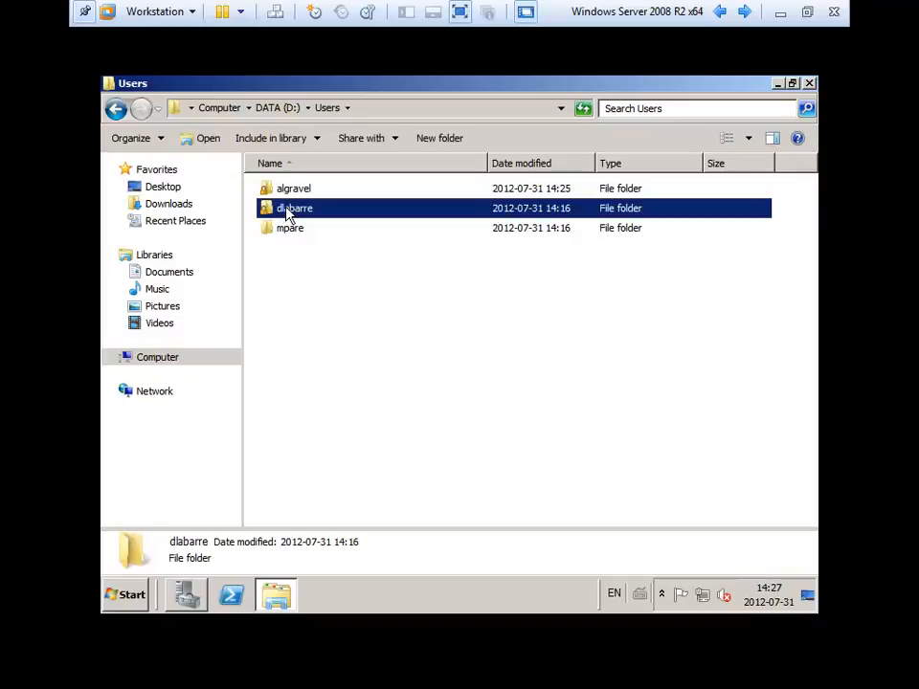
double_click(314, 207)
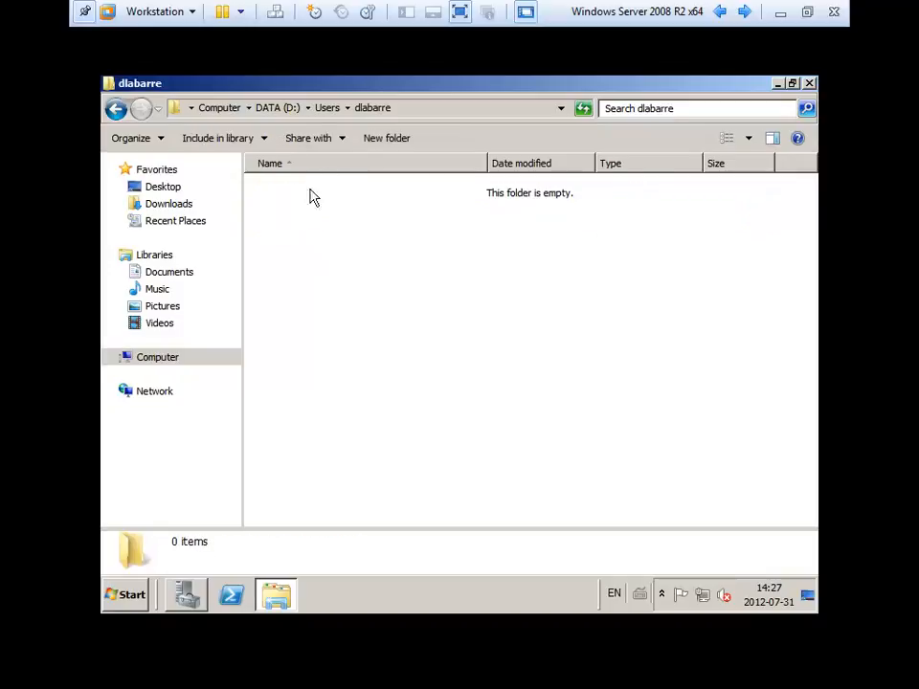
left_click(436, 110)
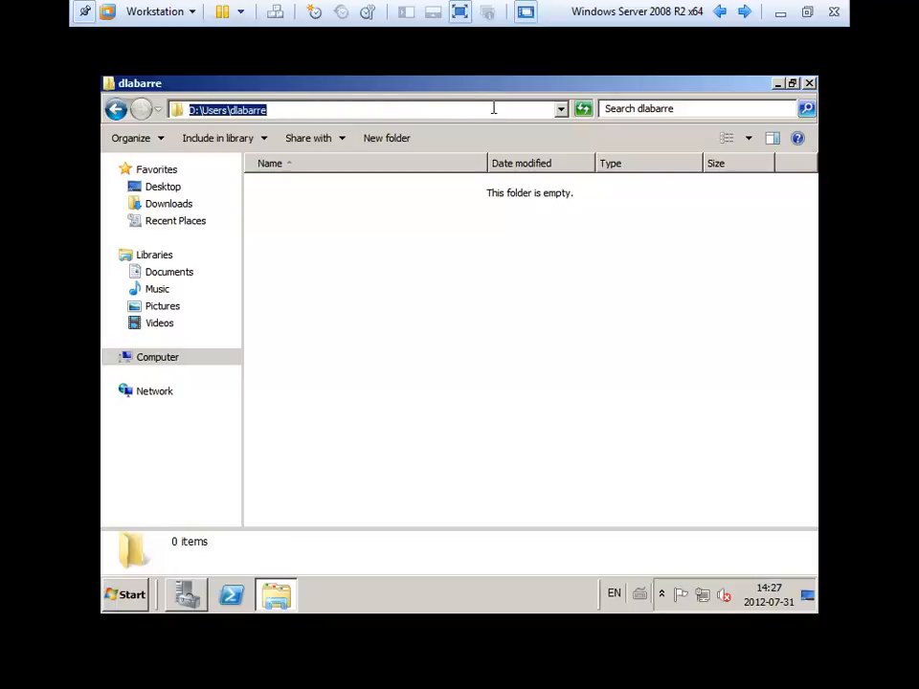
type("\\\\SERVER\\Users")
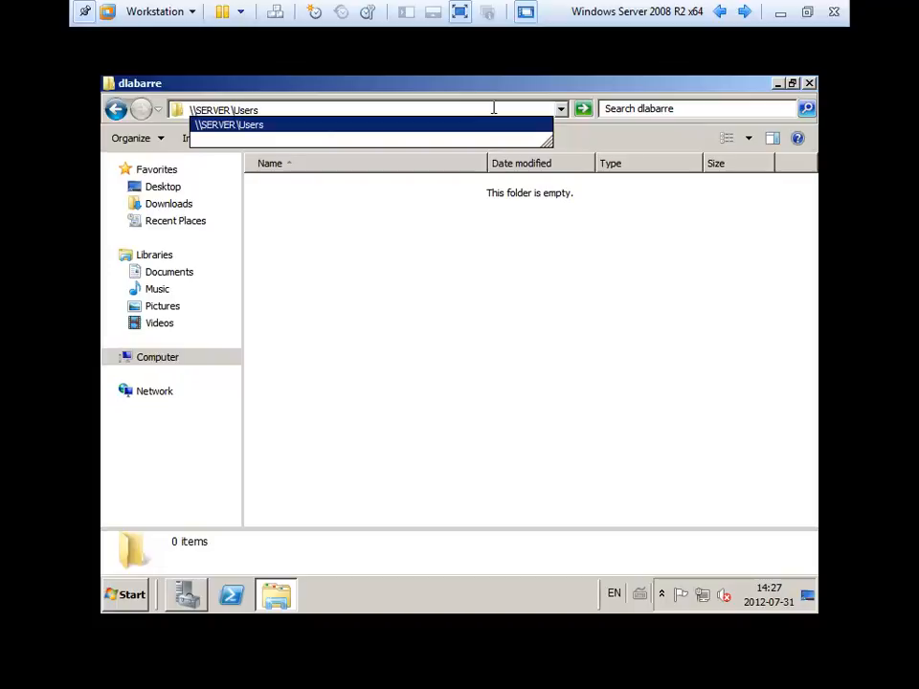
key("Return")
left_click(349, 111)
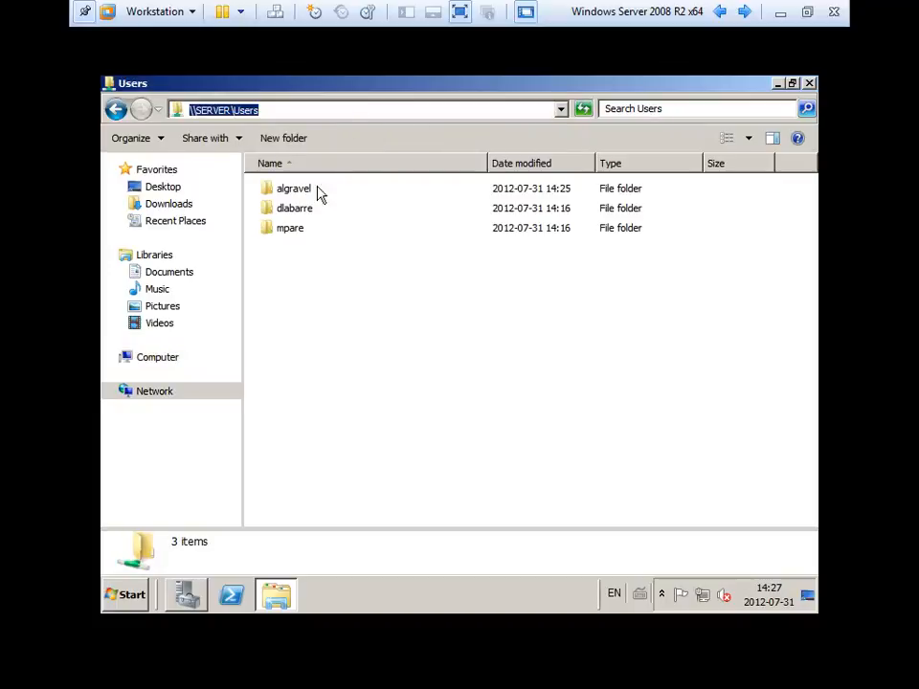
double_click(299, 208)
left_click(434, 112)
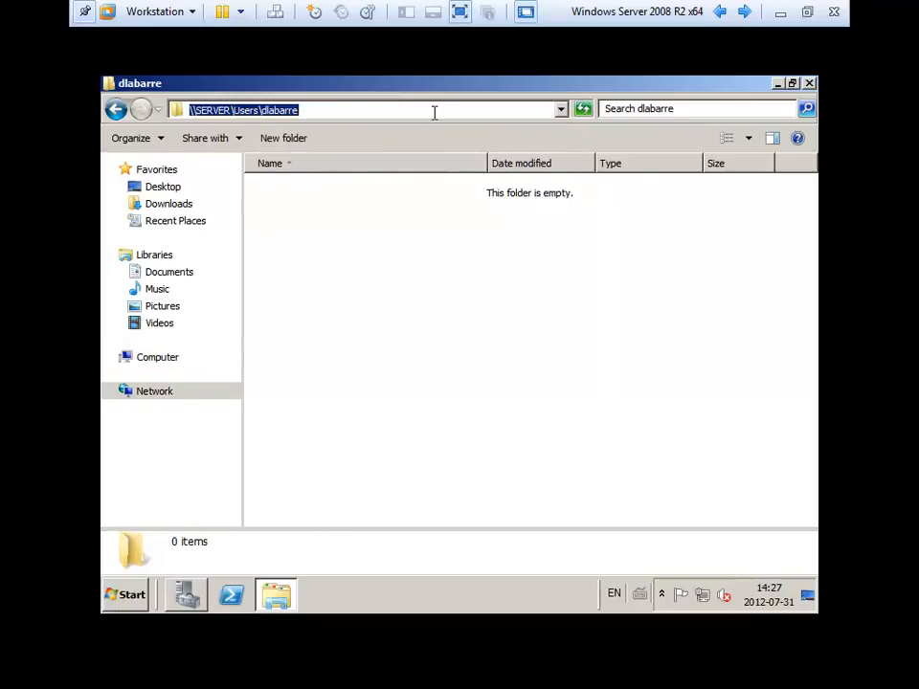
right_click(270, 109)
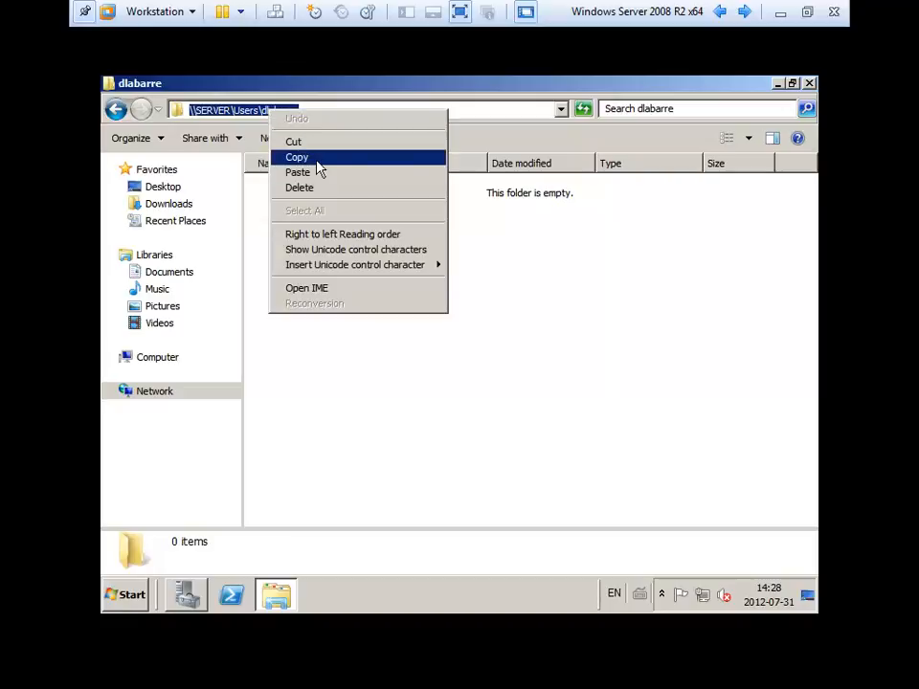
left_click(316, 157)
key("alt+Tab")
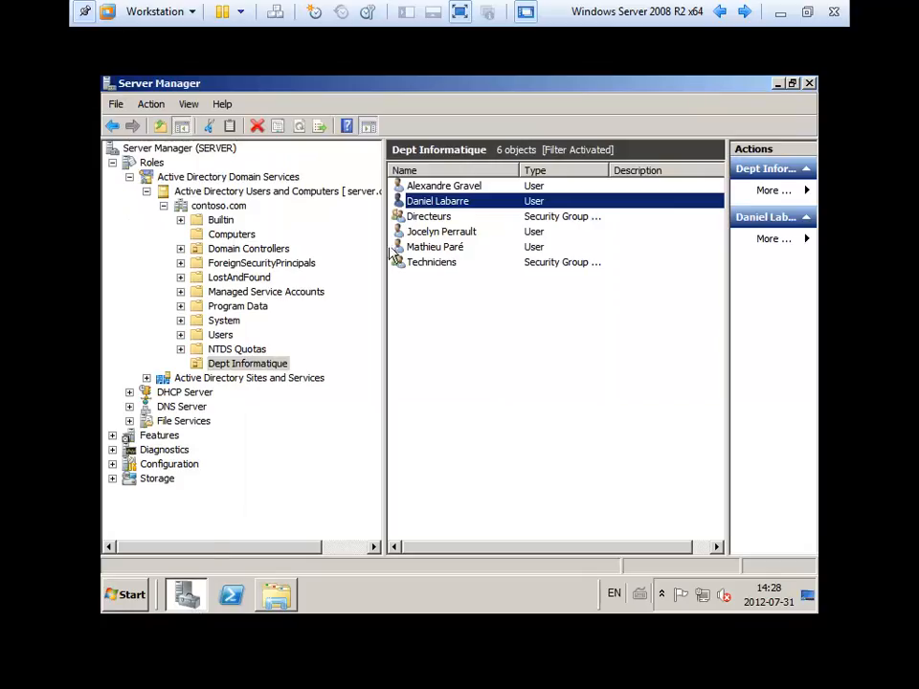
Map the second user's home drive U: to the pasted \\SERVER\Users path, declining full control.
double_click(426, 203)
left_click(311, 176)
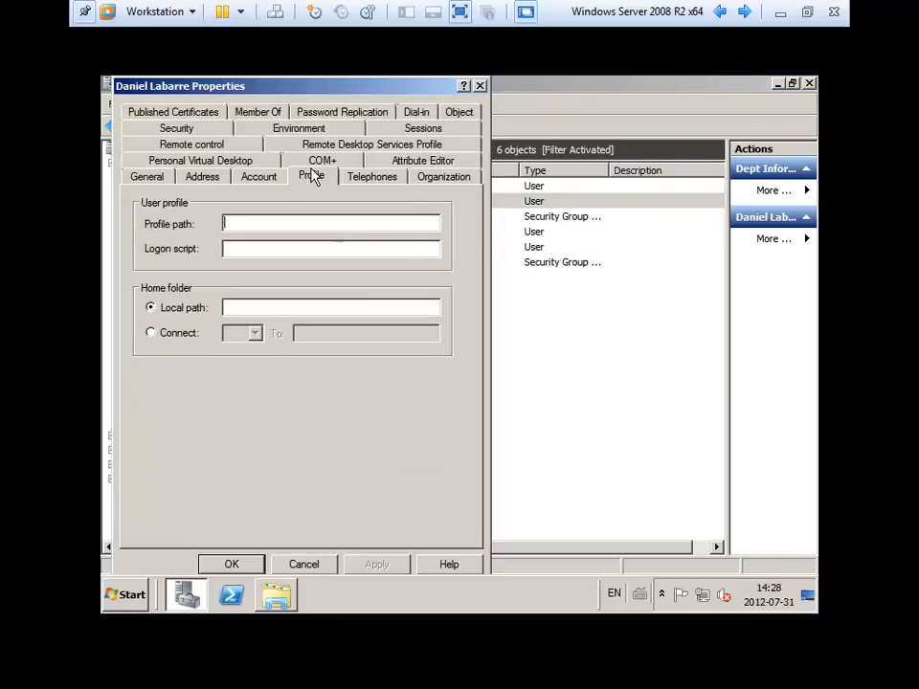
left_click(165, 335)
left_click(255, 333)
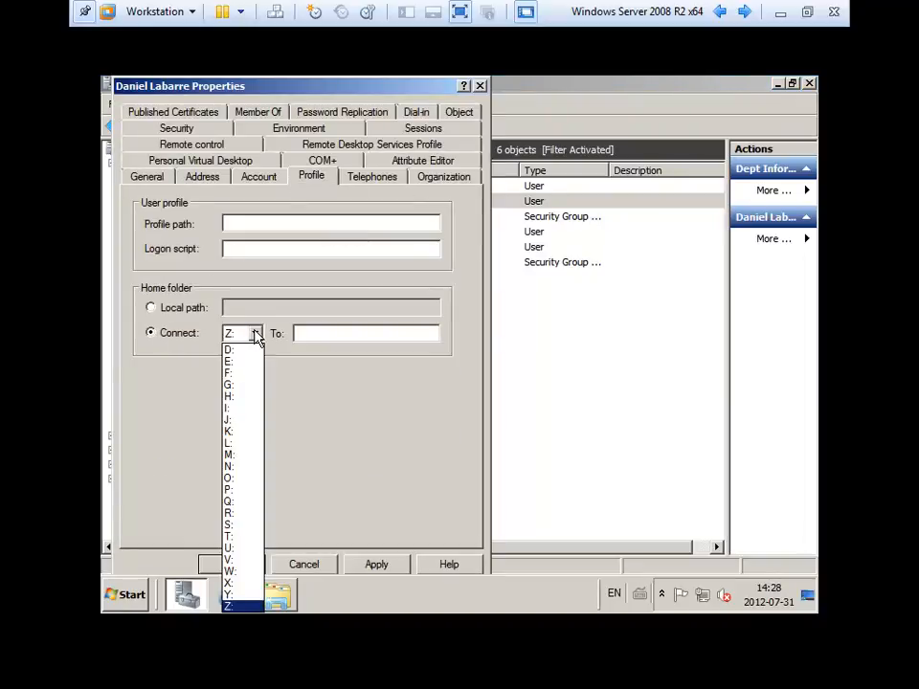
left_click(231, 548)
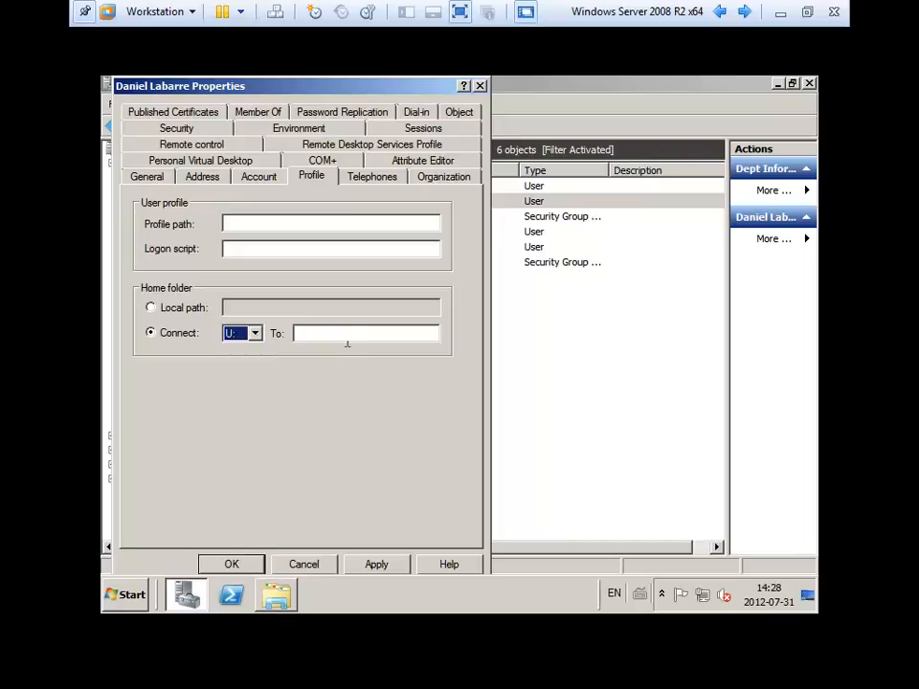
right_click(347, 334)
left_click(385, 406)
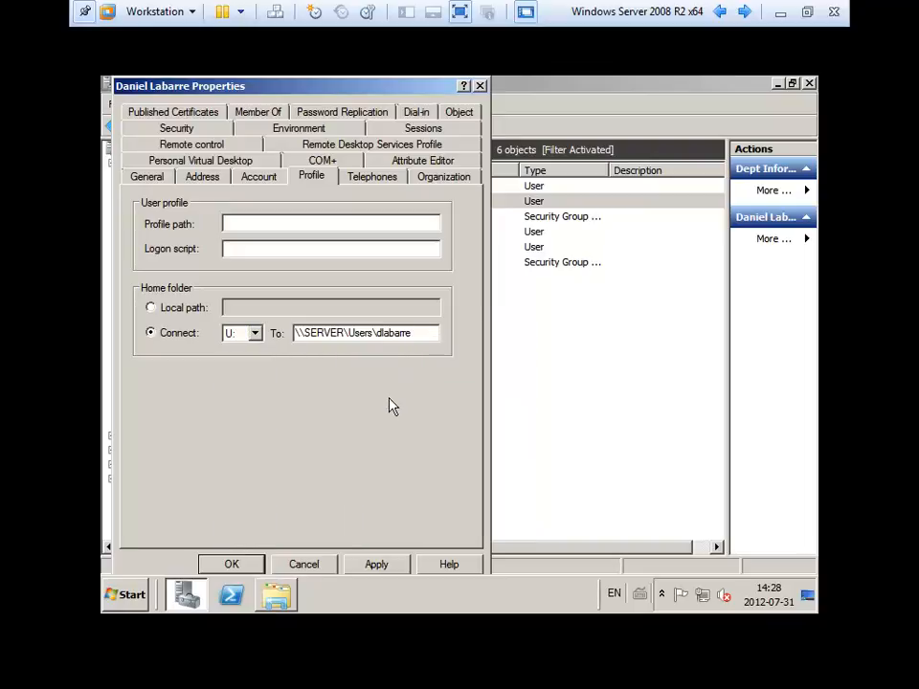
left_click(399, 565)
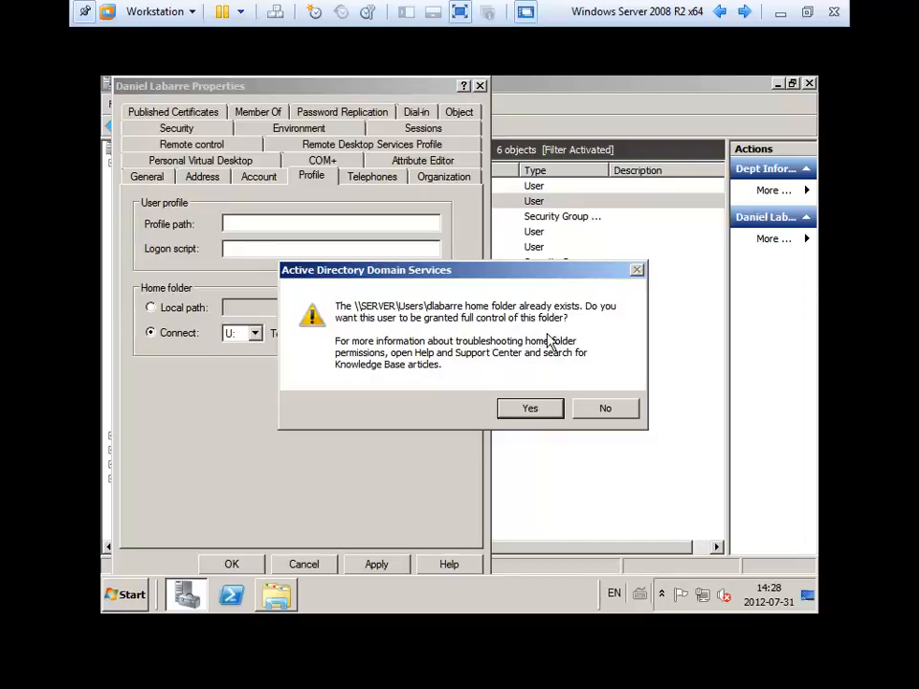
left_click(605, 409)
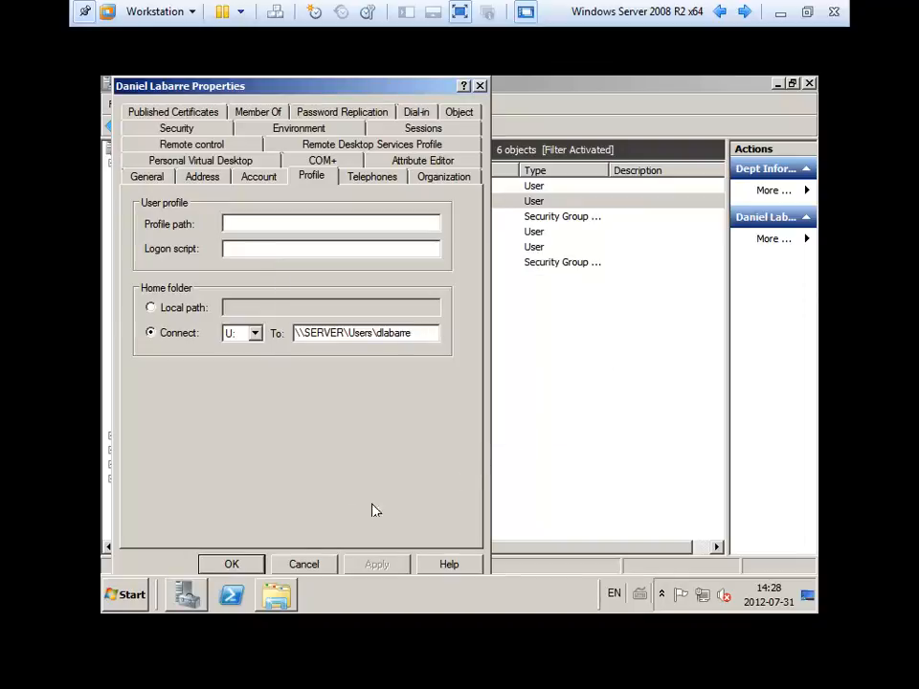
left_click(237, 566)
left_click(499, 431)
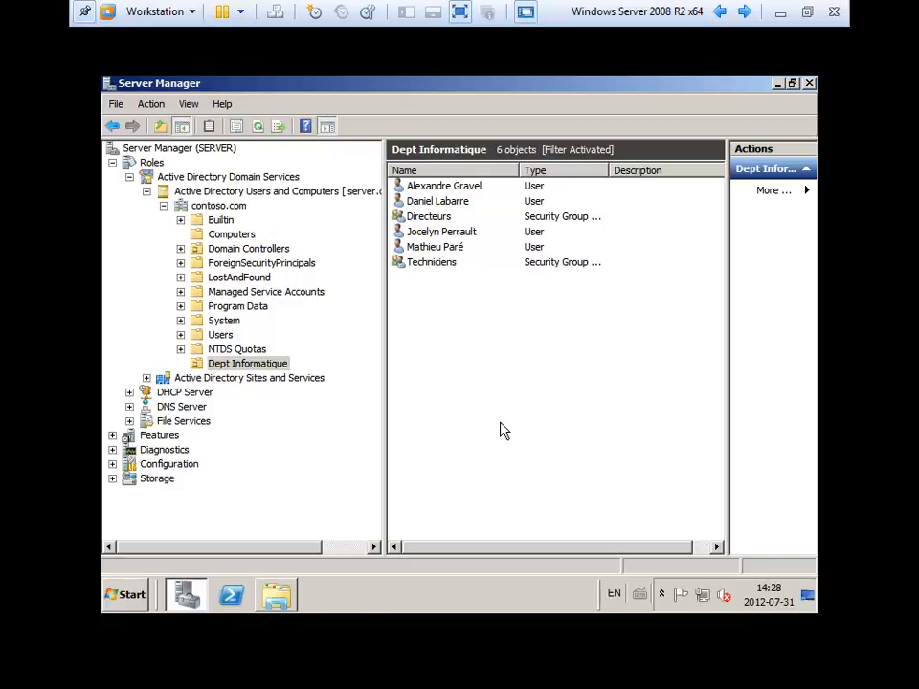
Close the home folder window and go from DATA (D:) back to the Computer drive list.
left_click(493, 186)
left_click(492, 201)
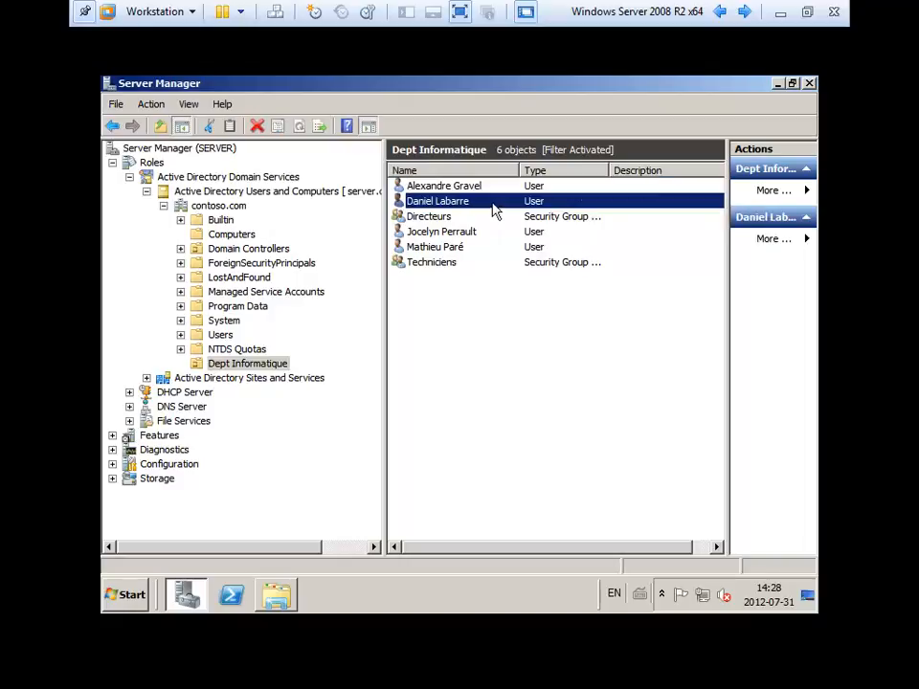
left_click(779, 86)
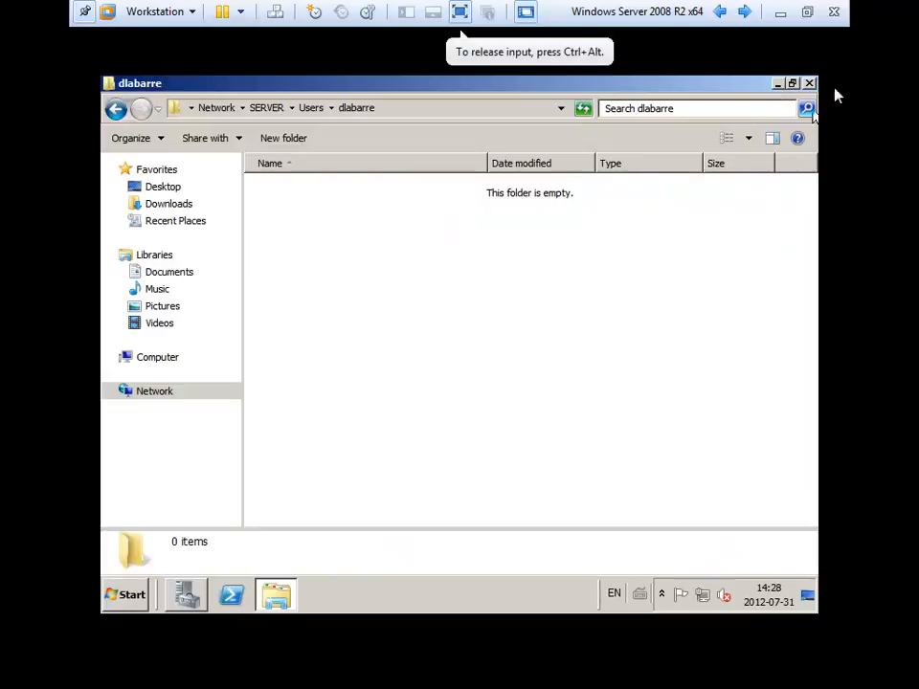
left_click(809, 84)
double_click(131, 120)
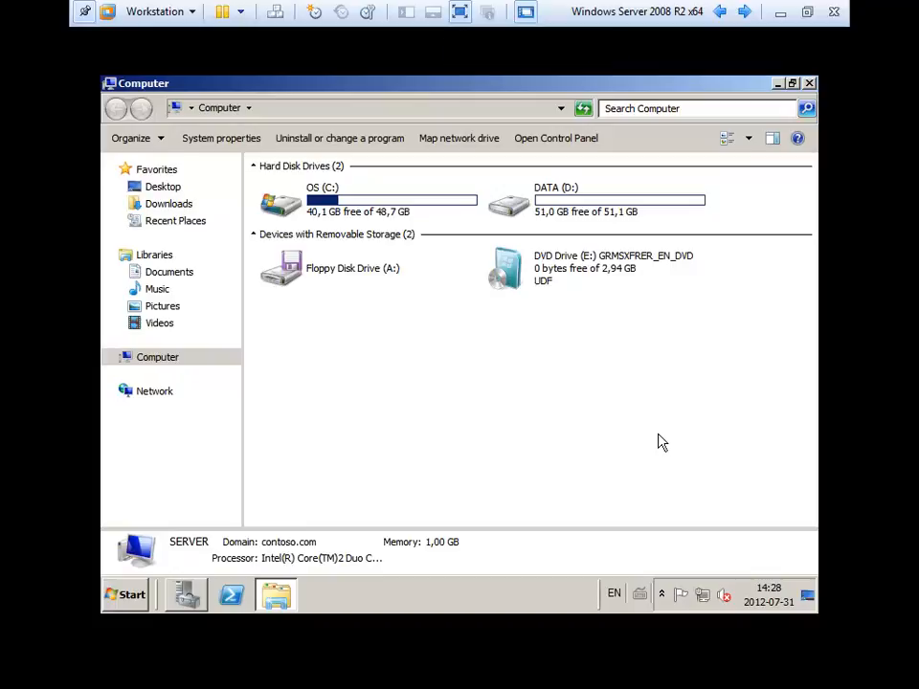
double_click(566, 211)
left_click(290, 194)
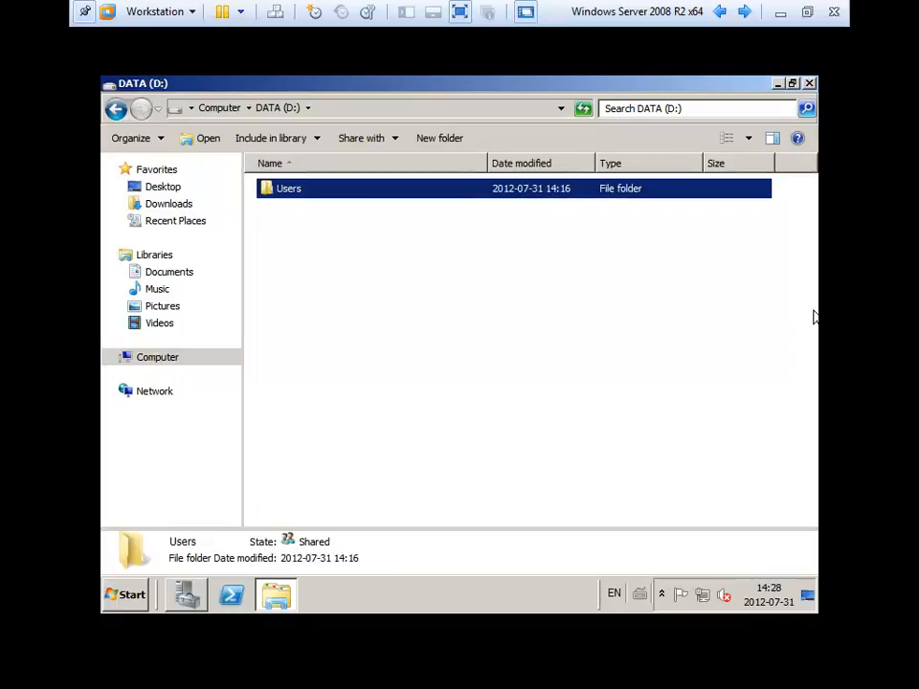
left_click(224, 109)
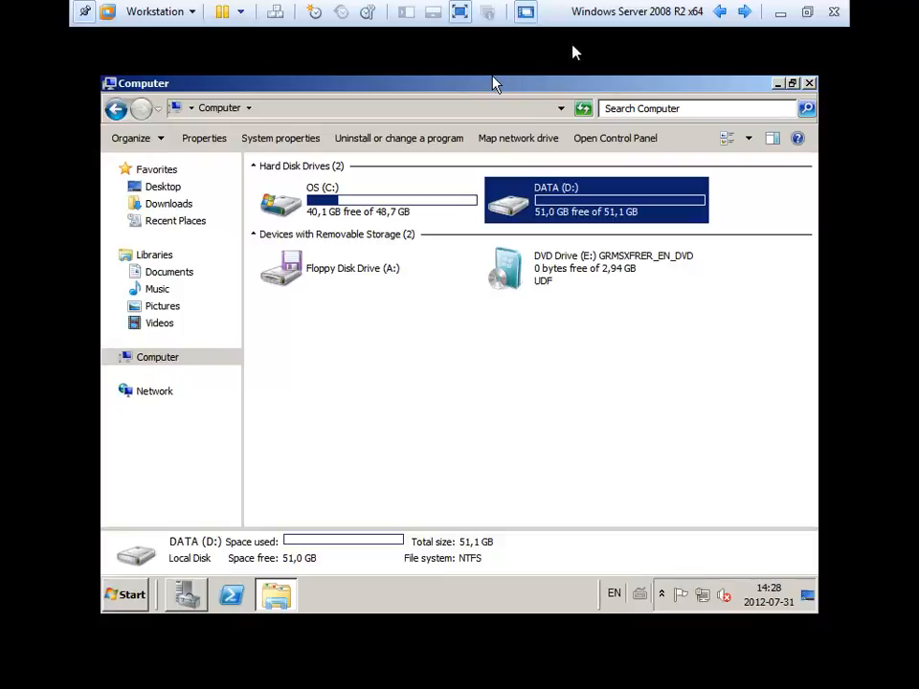
In the DATA (D:) Quota settings, enable quota management and deny disk space to users over their limit.
right_click(548, 207)
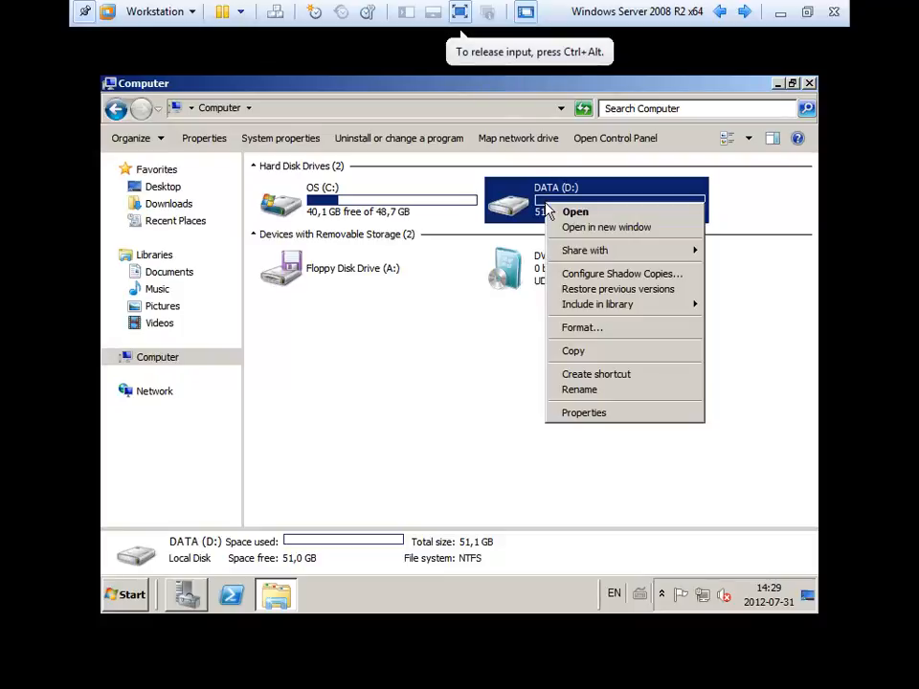
left_click(613, 414)
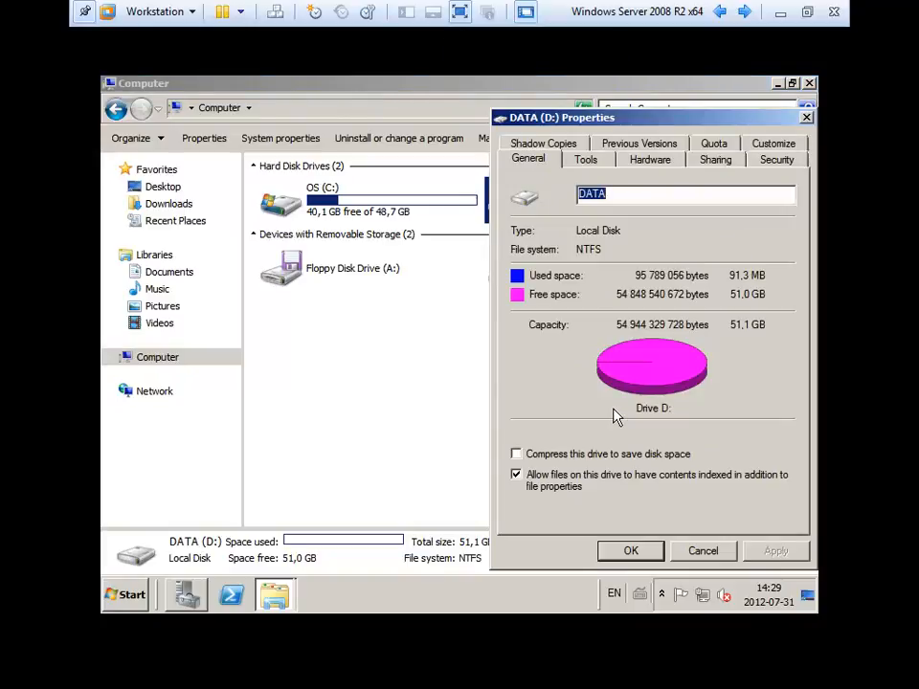
left_click(714, 143)
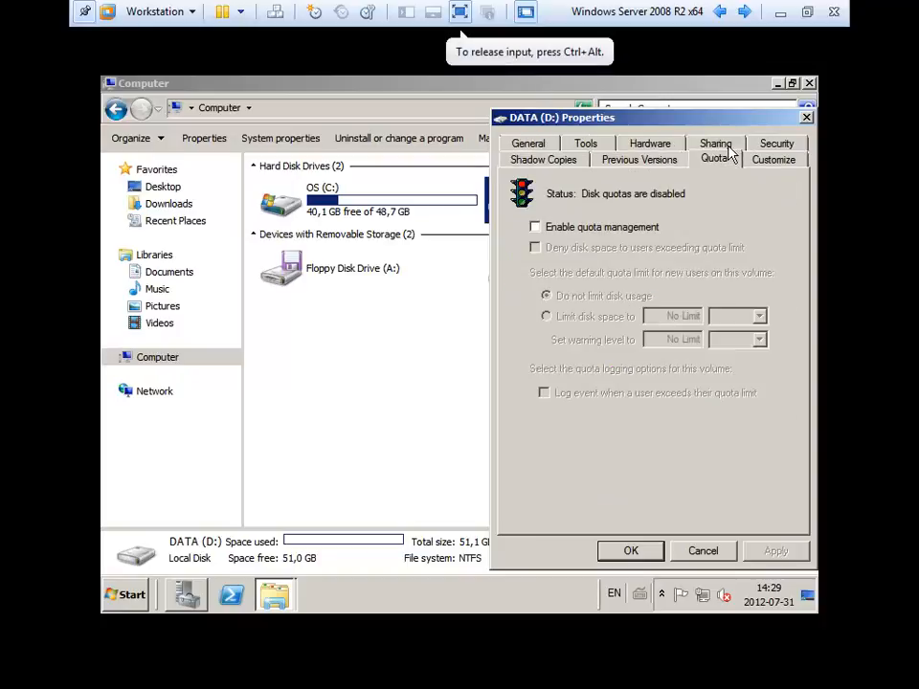
left_click(614, 229)
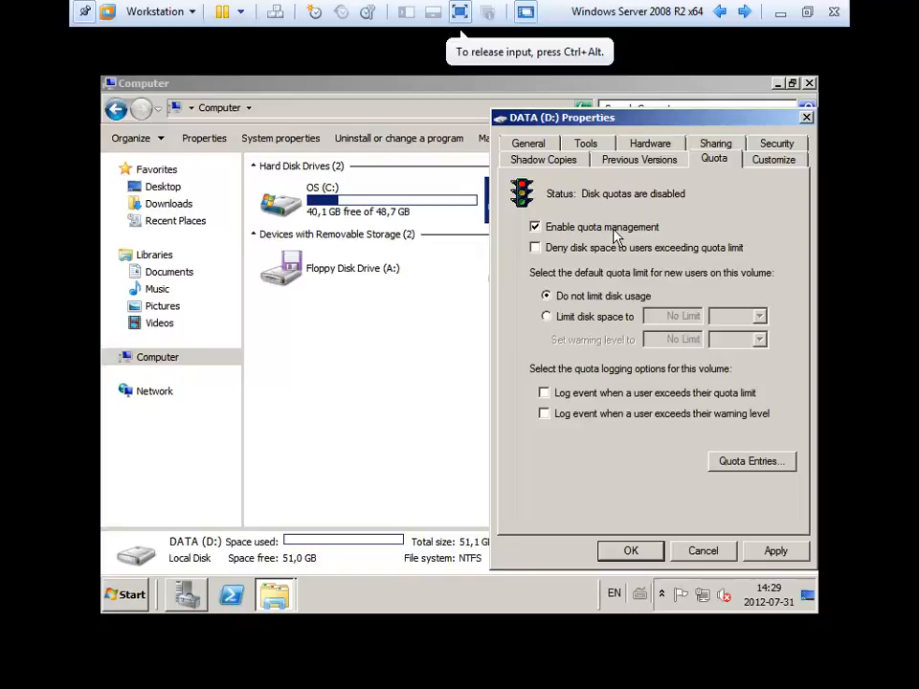
left_click(568, 249)
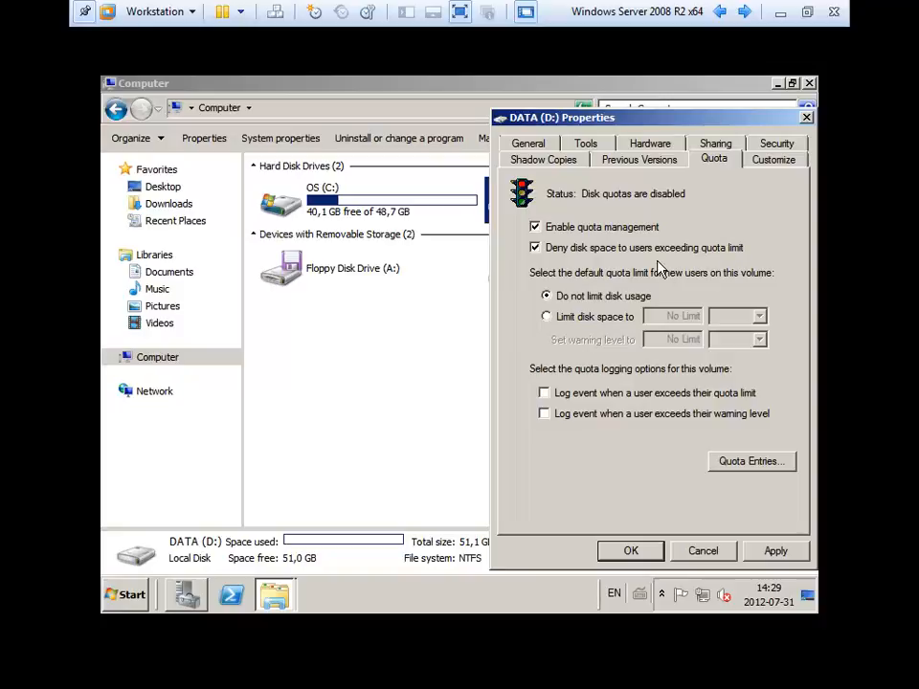
Set the default quota limit to 5 GB and the warning level to 3 GB.
left_click(622, 316)
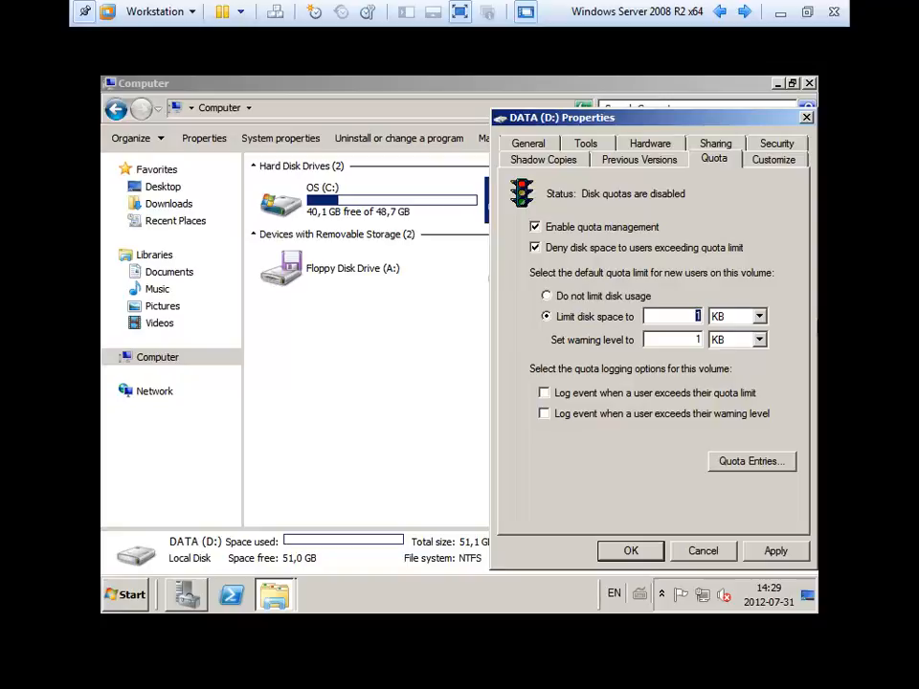
left_click(690, 315)
type("5")
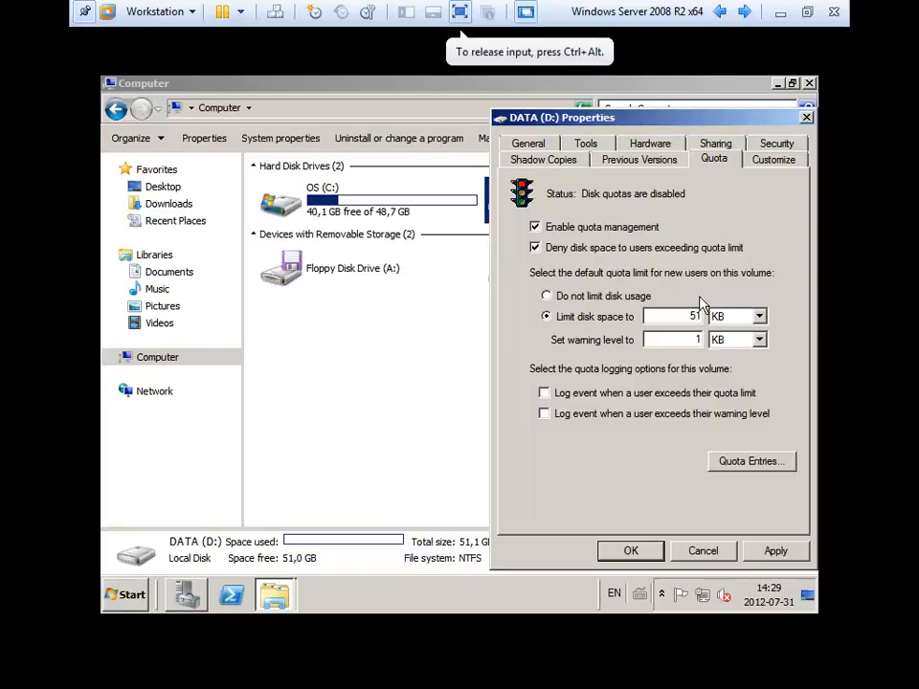
left_click(732, 316)
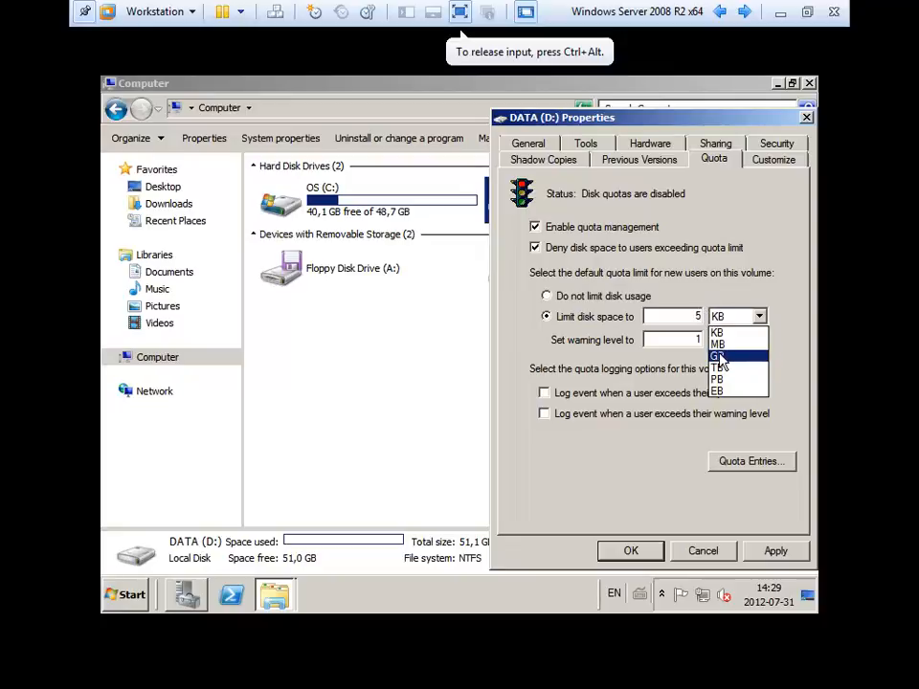
left_click(721, 355)
key("Tab")
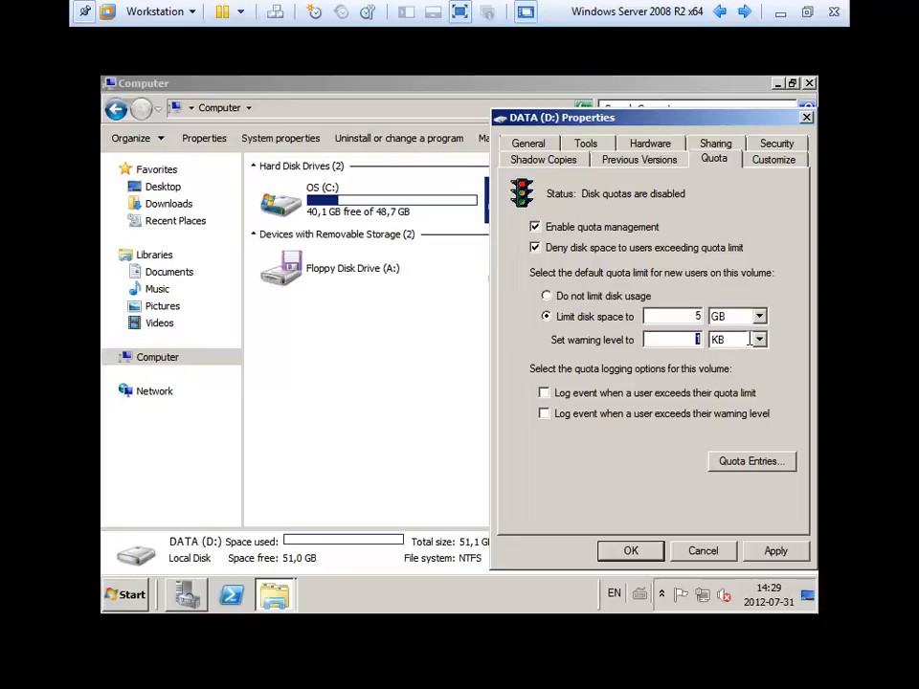
type("3")
left_click(754, 342)
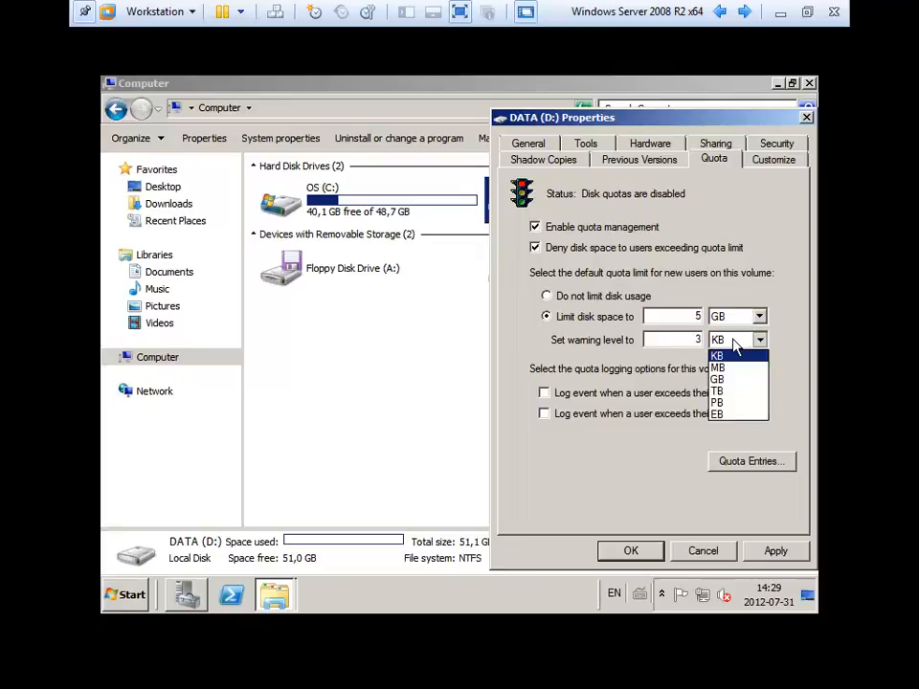
left_click(715, 380)
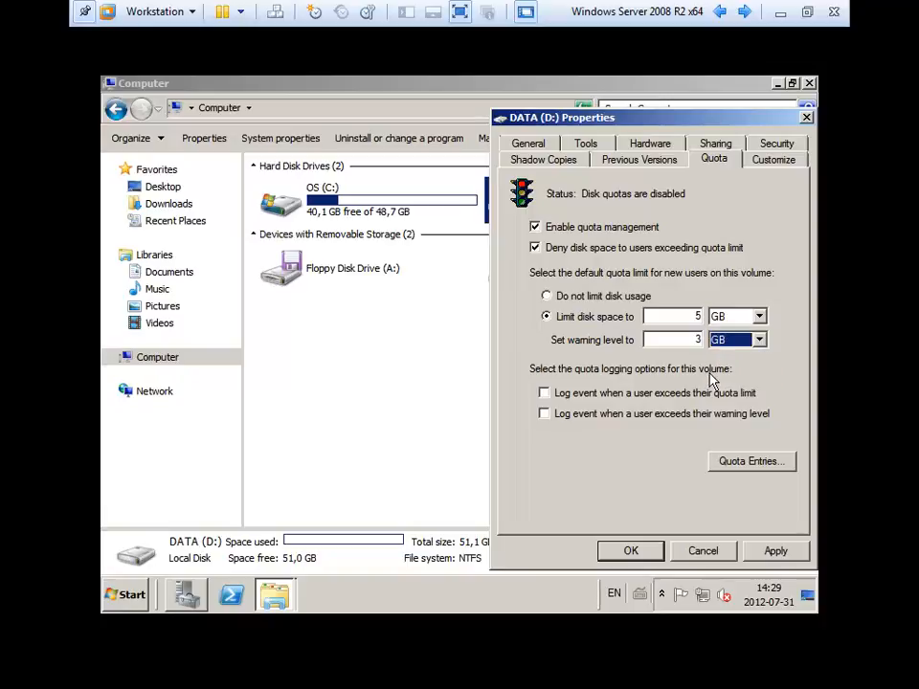
Apply the quota settings, confirm enabling the quota system, and close the drive properties.
left_click(779, 551)
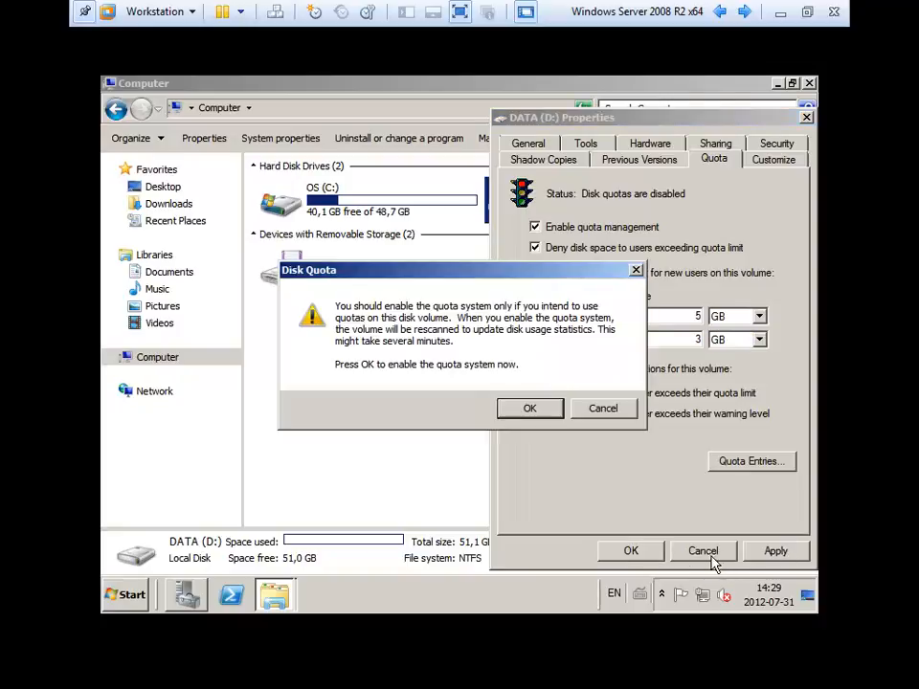
left_click(500, 408)
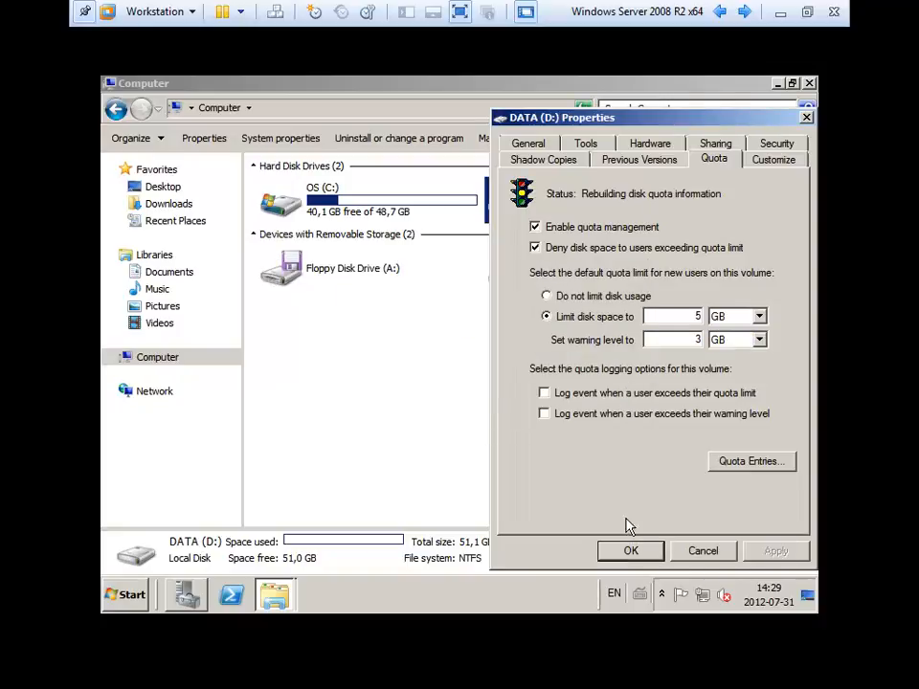
left_click(631, 550)
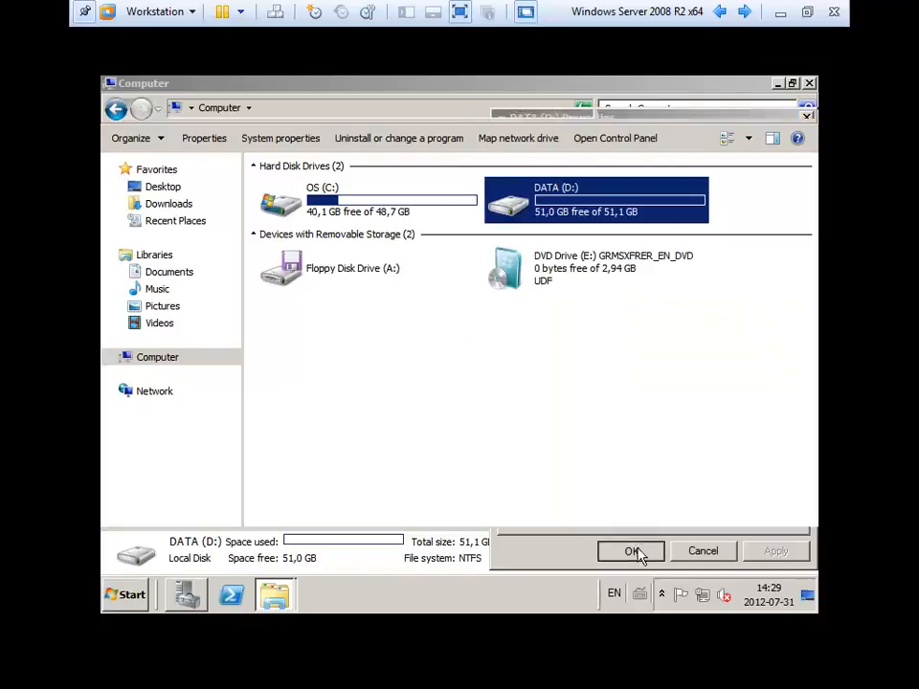
left_click(551, 213)
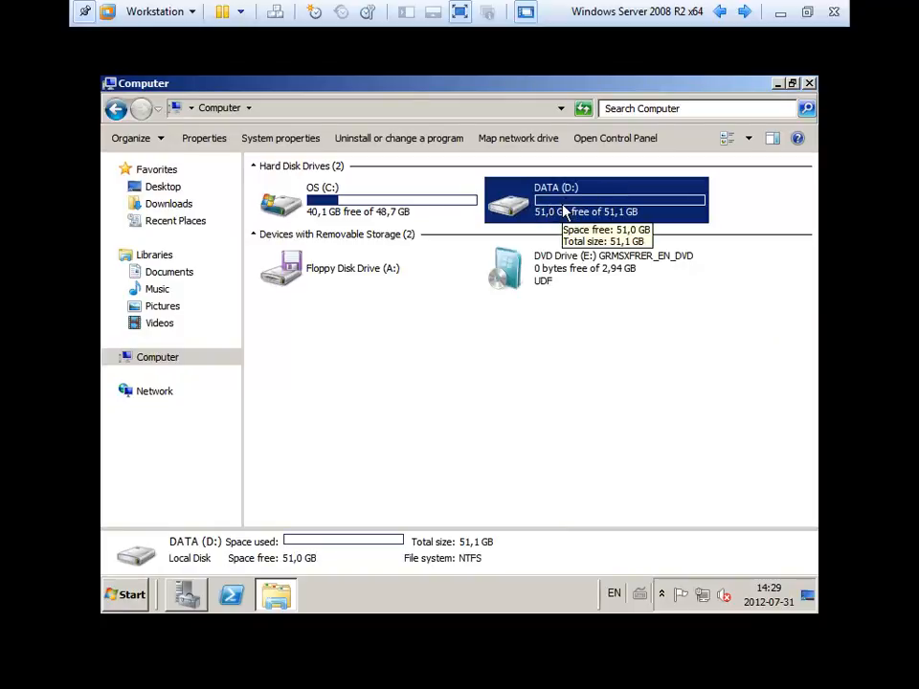
right_click(563, 207)
left_click(621, 414)
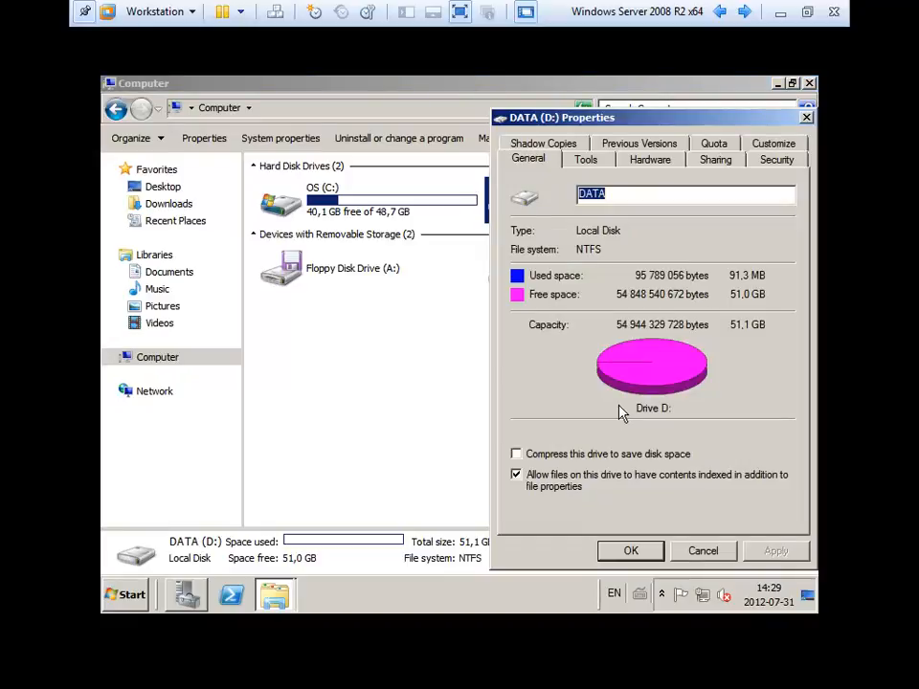
left_click(714, 143)
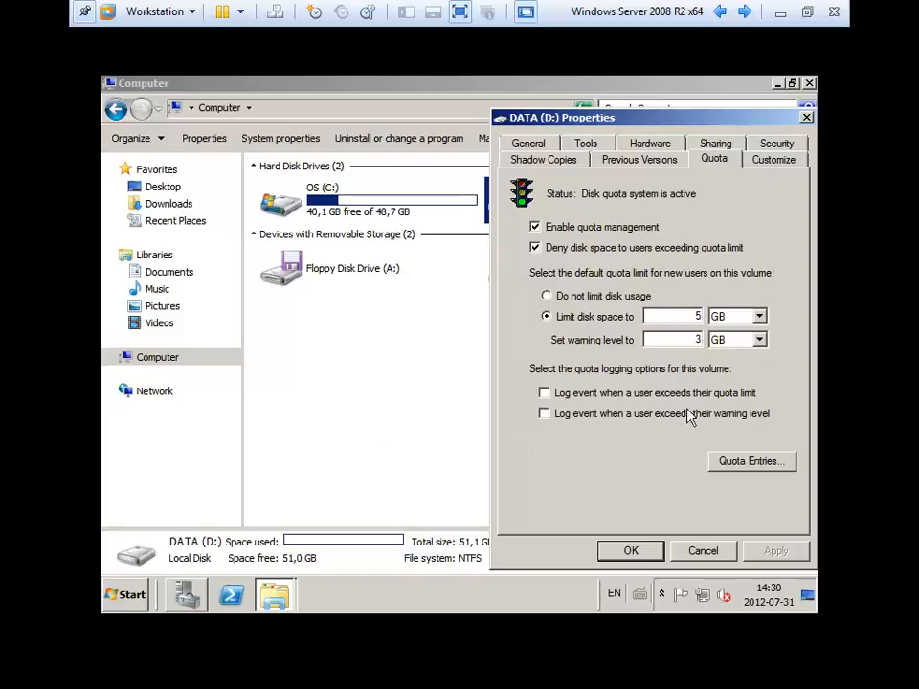
left_click(752, 462)
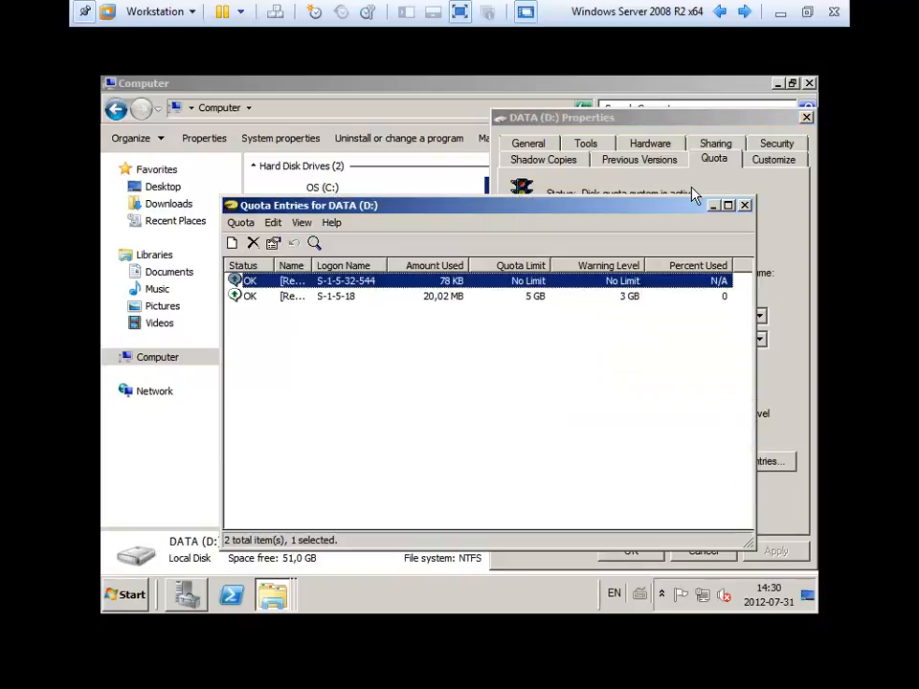
left_click(745, 205)
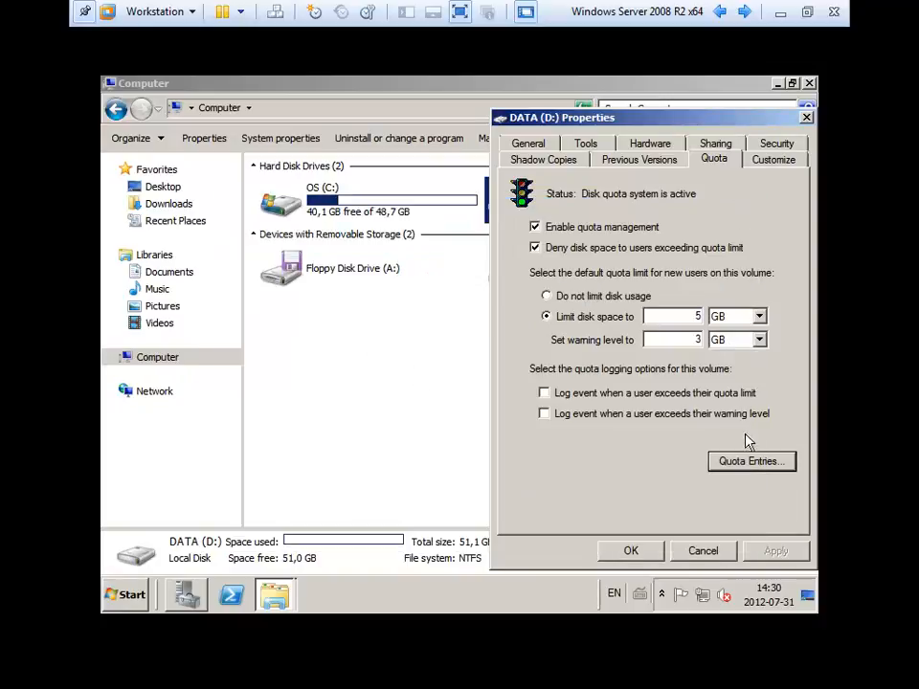
left_click(756, 463)
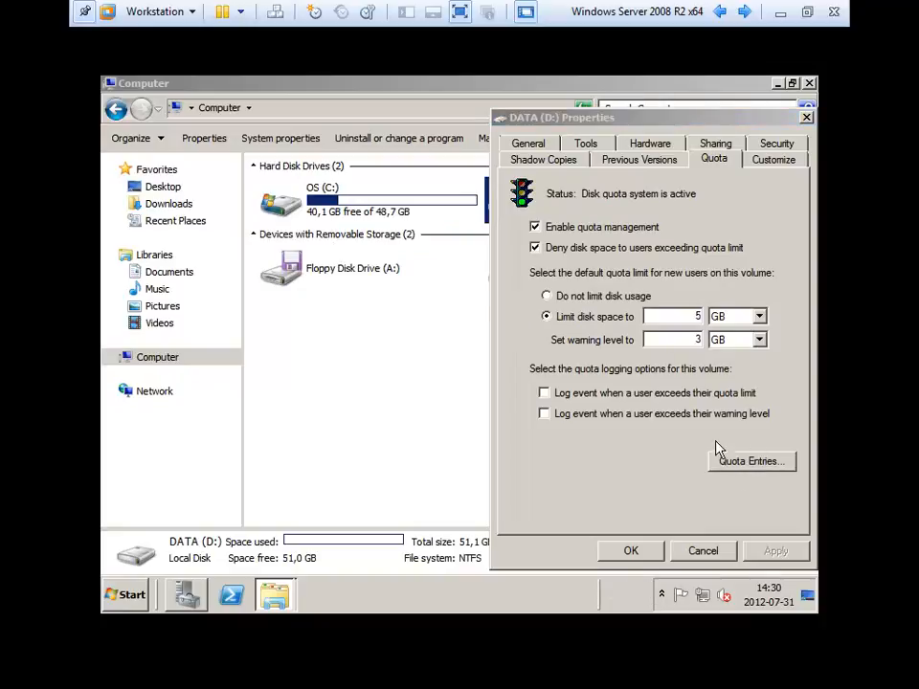
left_click(530, 437)
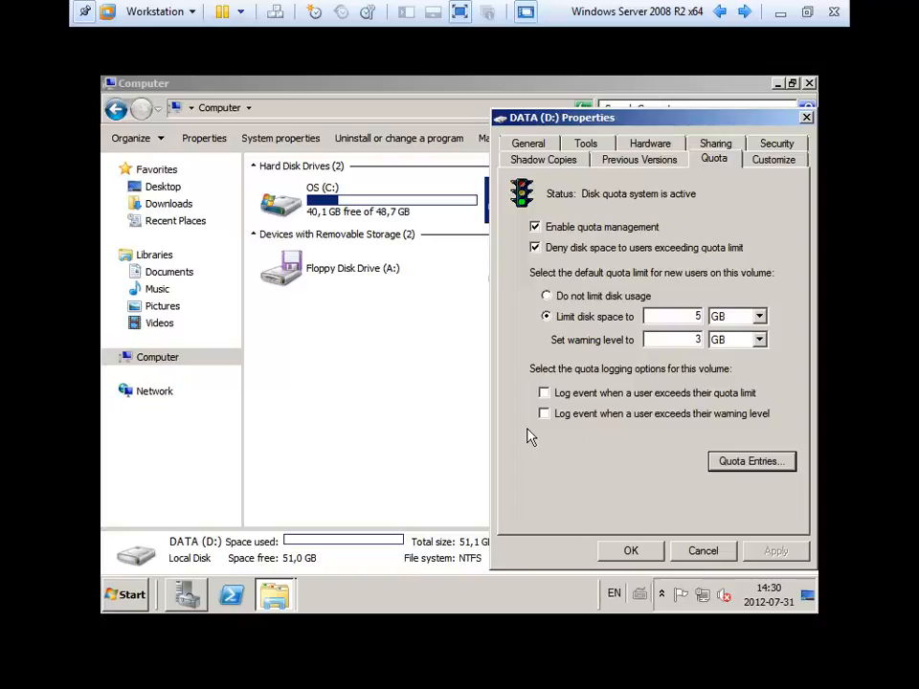
left_click(699, 553)
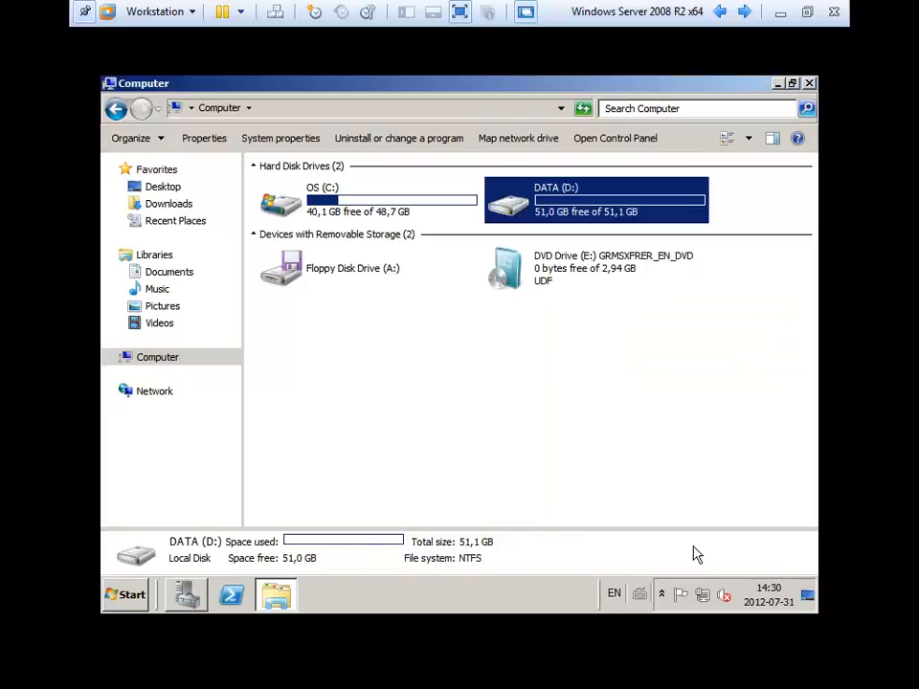
Open the Quota Entries list for the DATA (D:) drive.
right_click(586, 199)
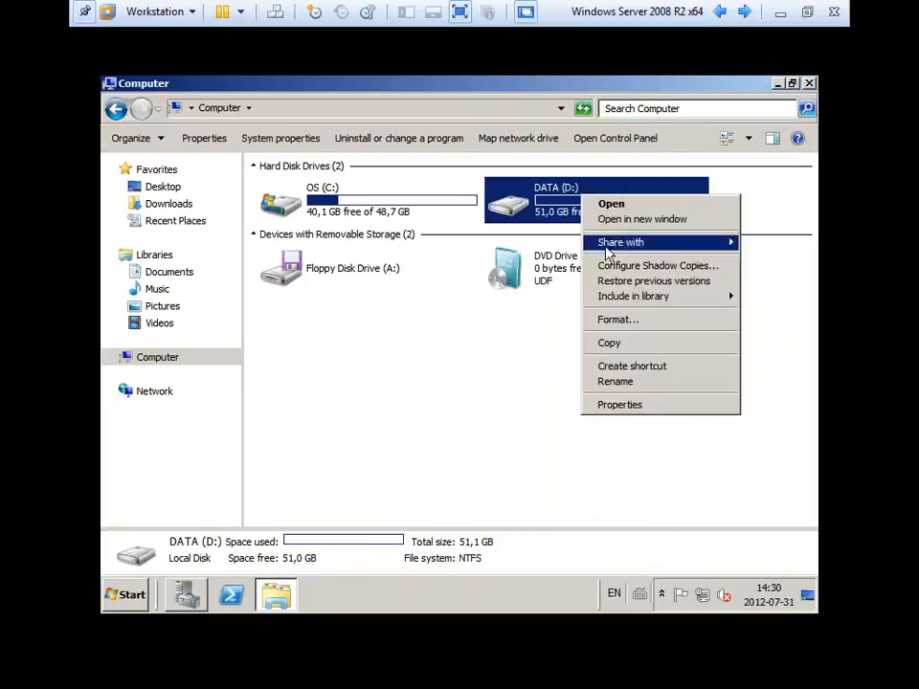
left_click(630, 410)
left_click(714, 144)
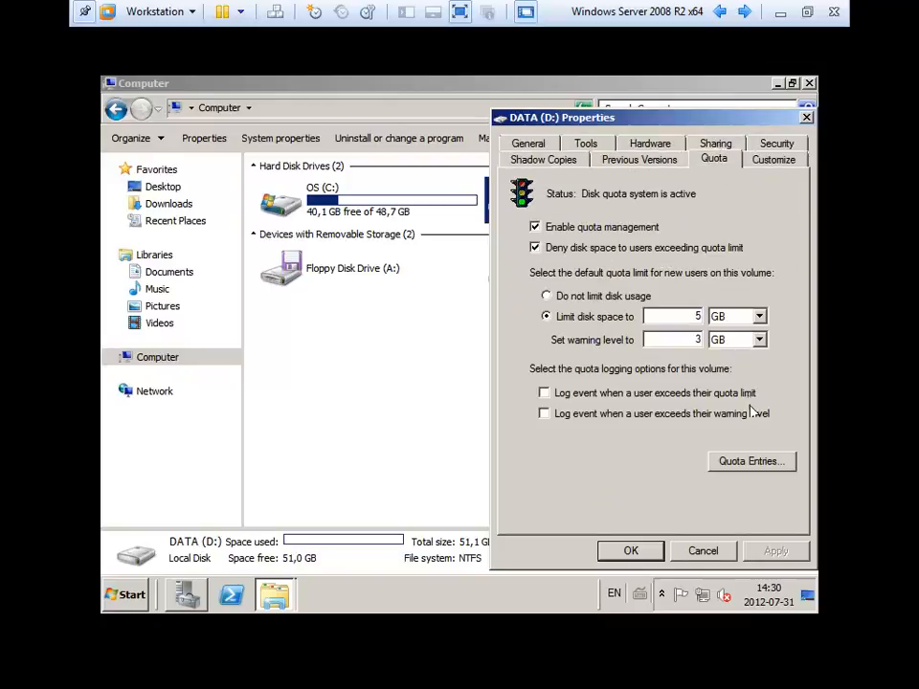
left_click(753, 461)
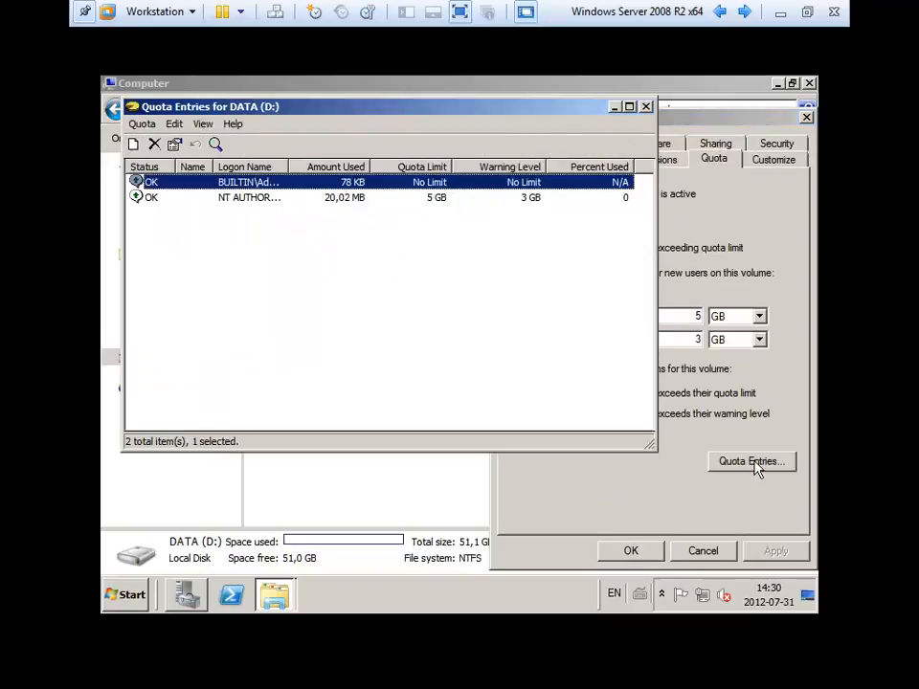
Add a new quota entry giving the chosen user account No Limit on disk usage.
left_click(134, 146)
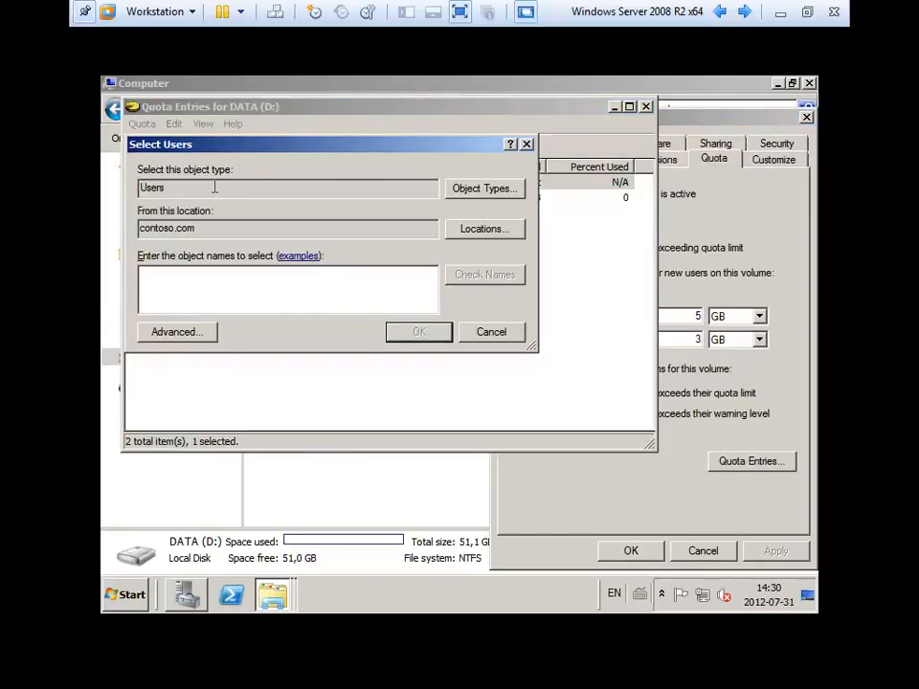
type("joc")
key("Return")
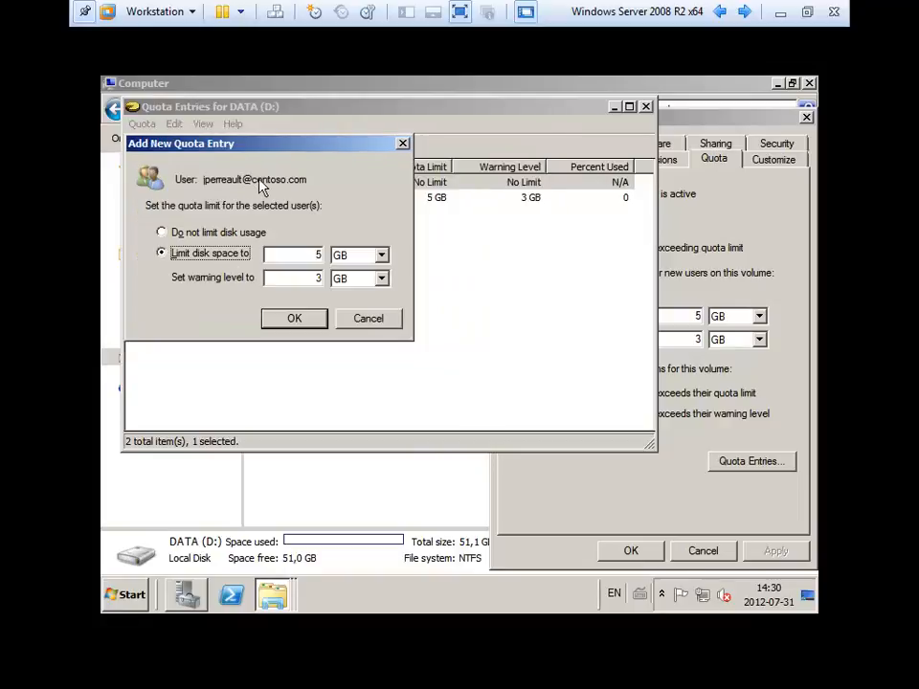
left_click(211, 234)
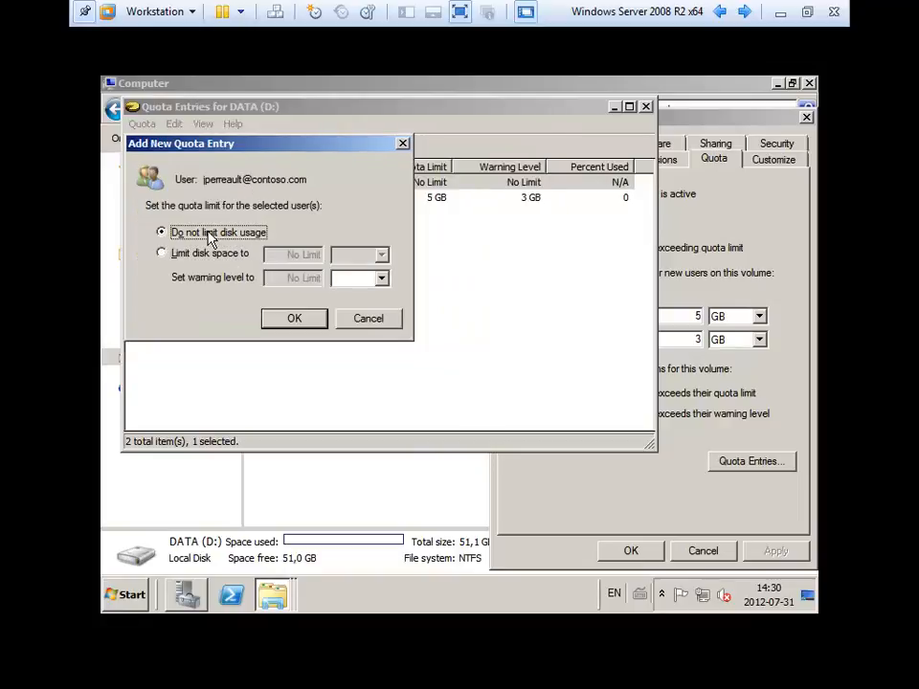
left_click(295, 318)
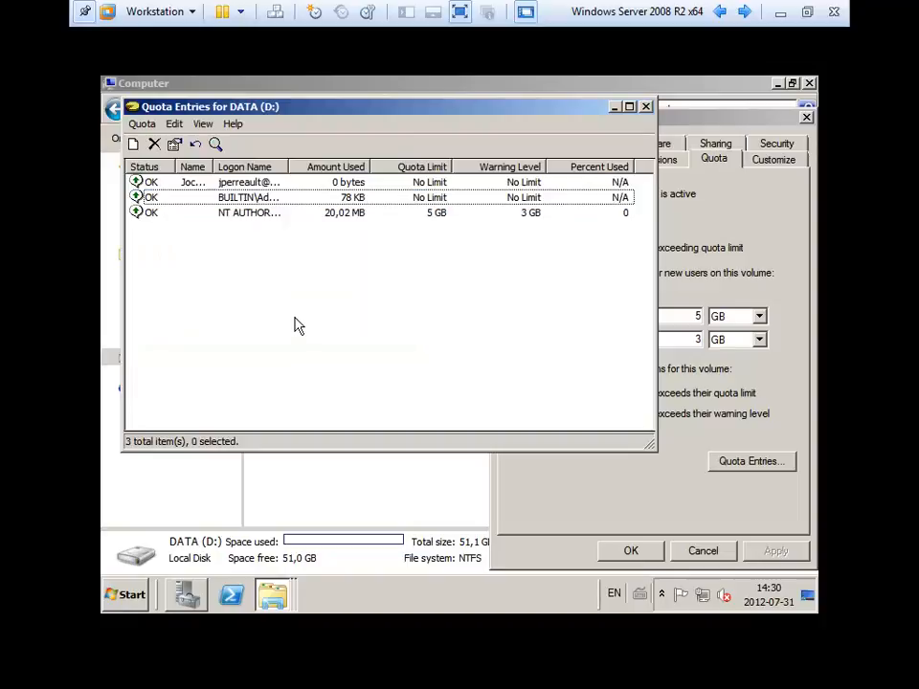
Review the administrators' and the new user's entries, then close the Quota Entries window.
left_click(242, 197)
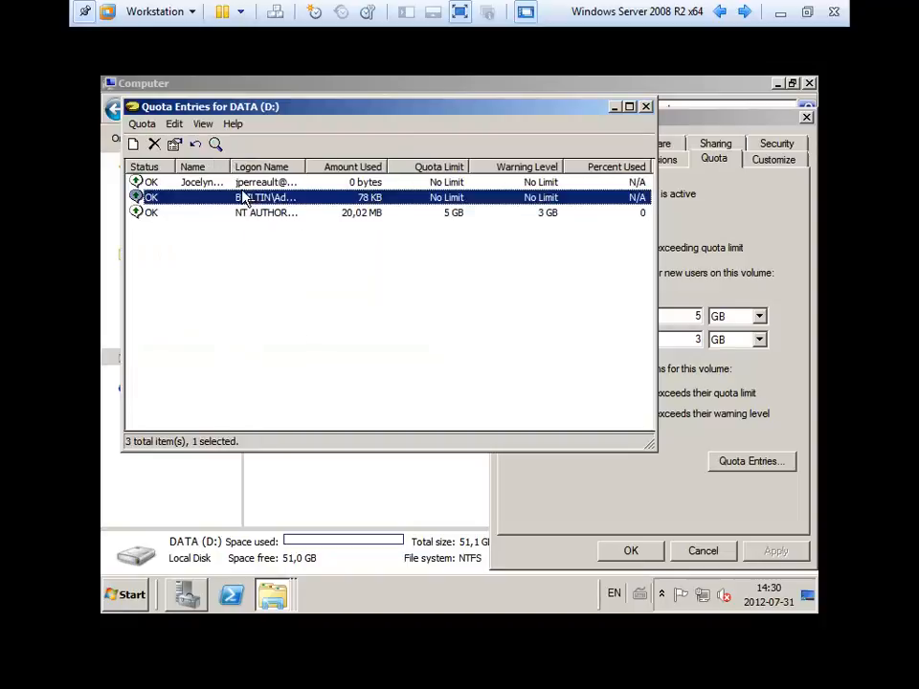
left_click(246, 185)
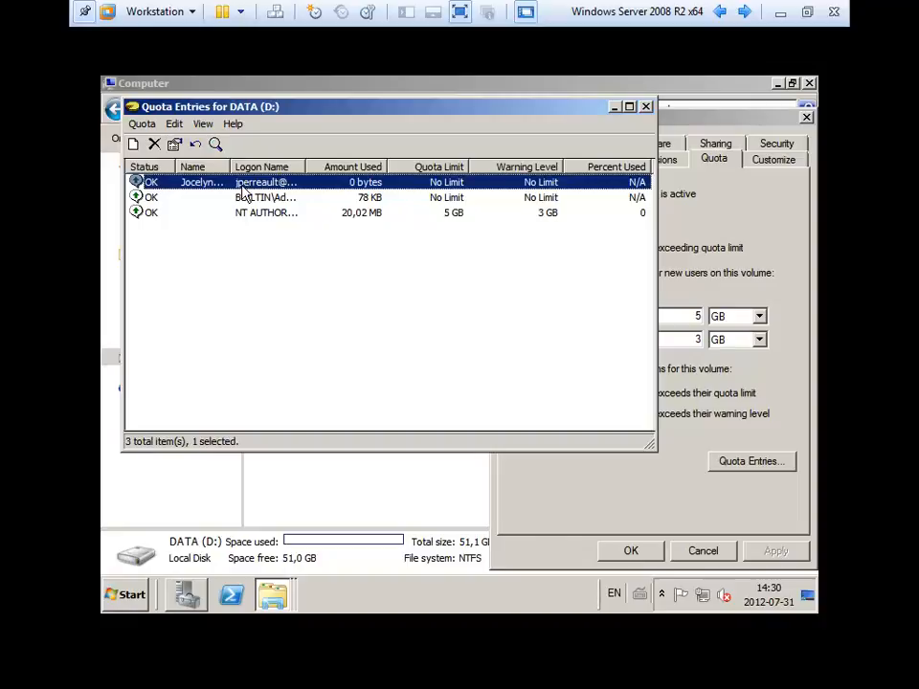
left_click(645, 106)
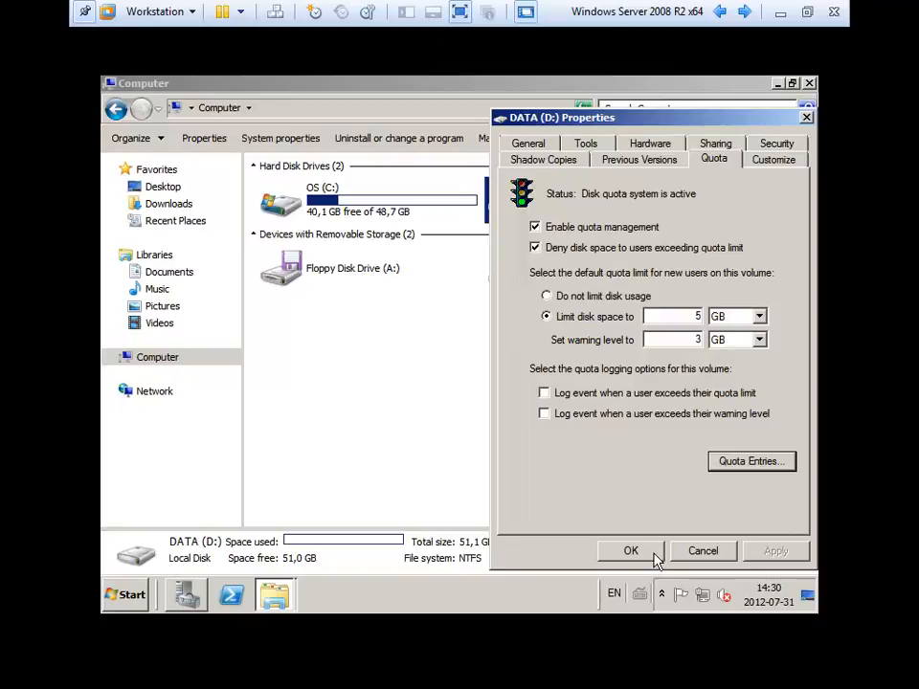
Recheck the 5 GB limit and 3 GB warning on the Quota tab, then close DATA (D:) Properties.
left_click(534, 160)
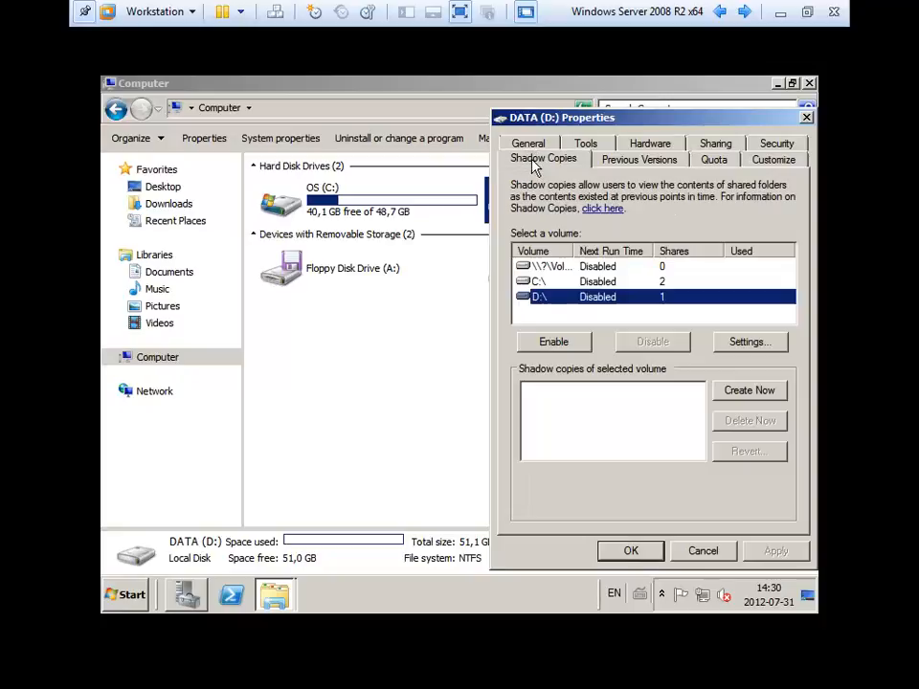
left_click(726, 163)
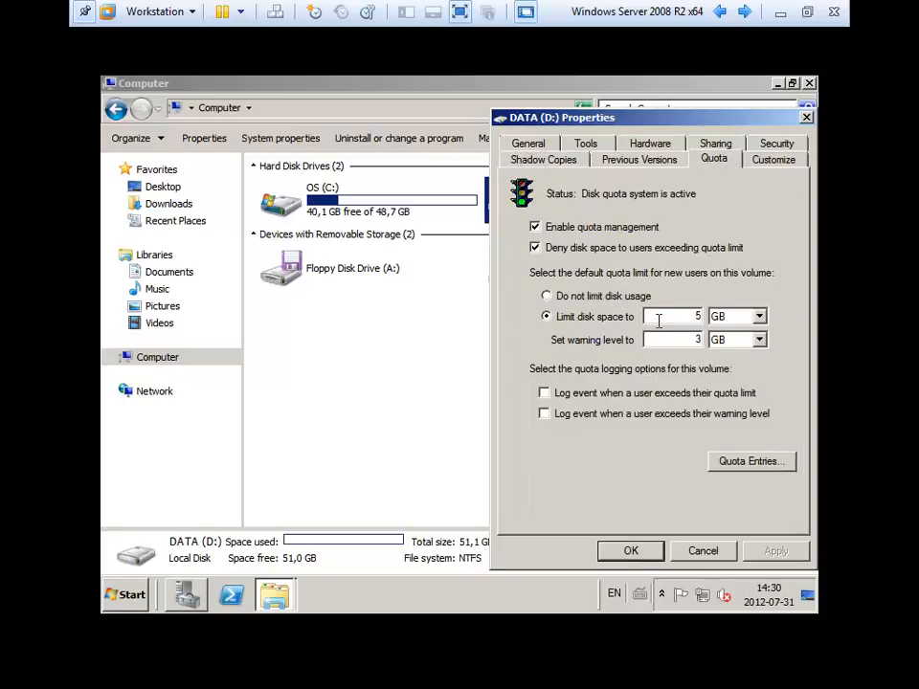
left_click(632, 551)
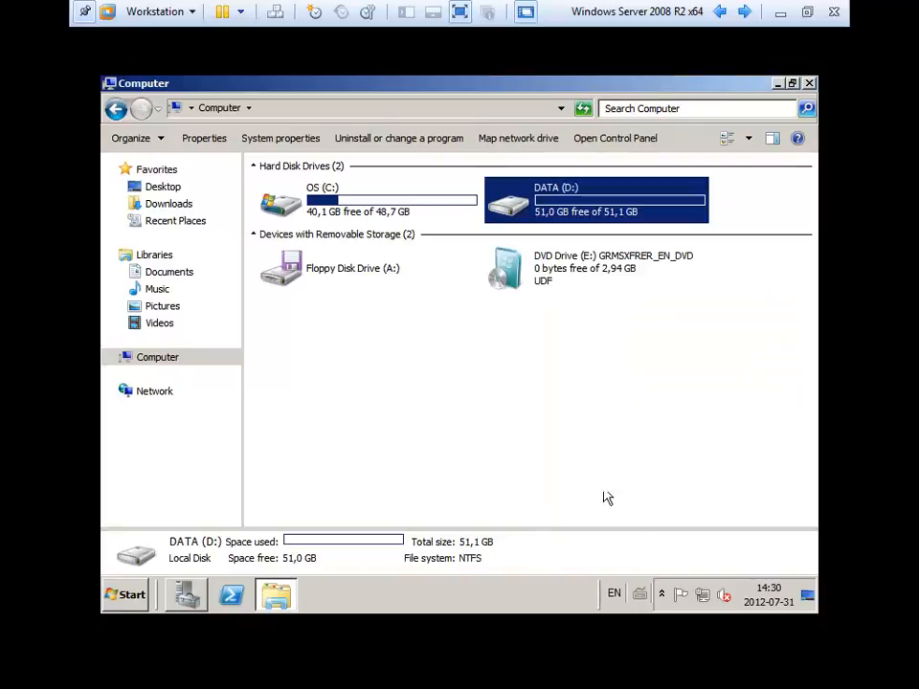
left_click(748, 474)
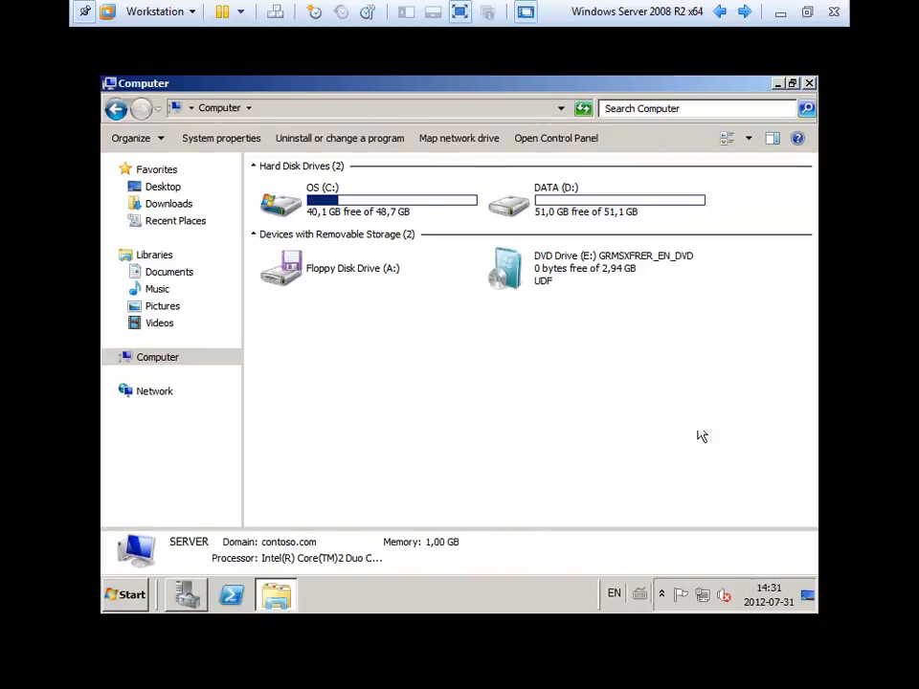
double_click(553, 208)
left_click(281, 194)
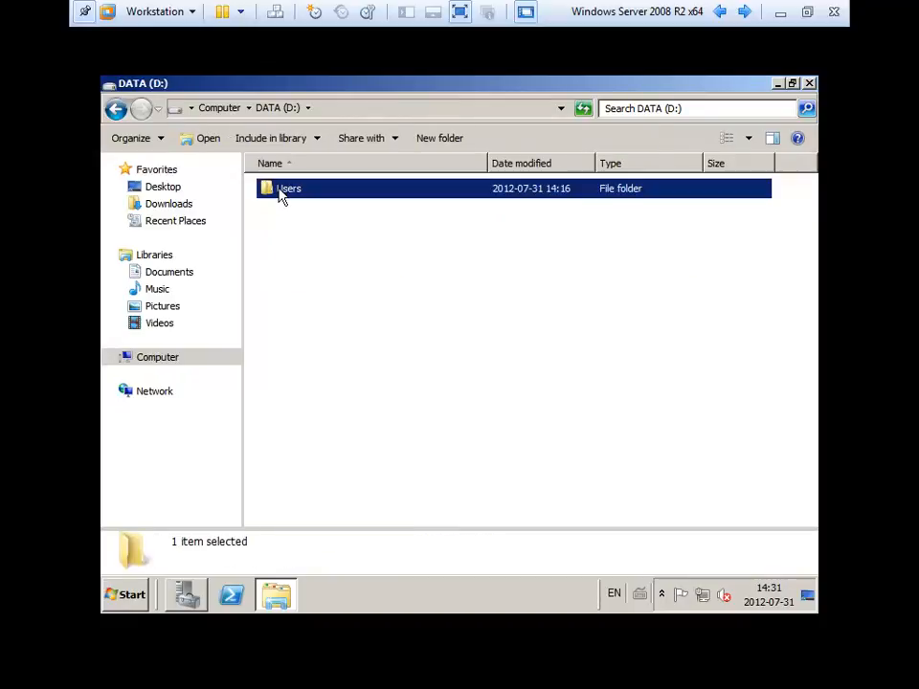
double_click(281, 195)
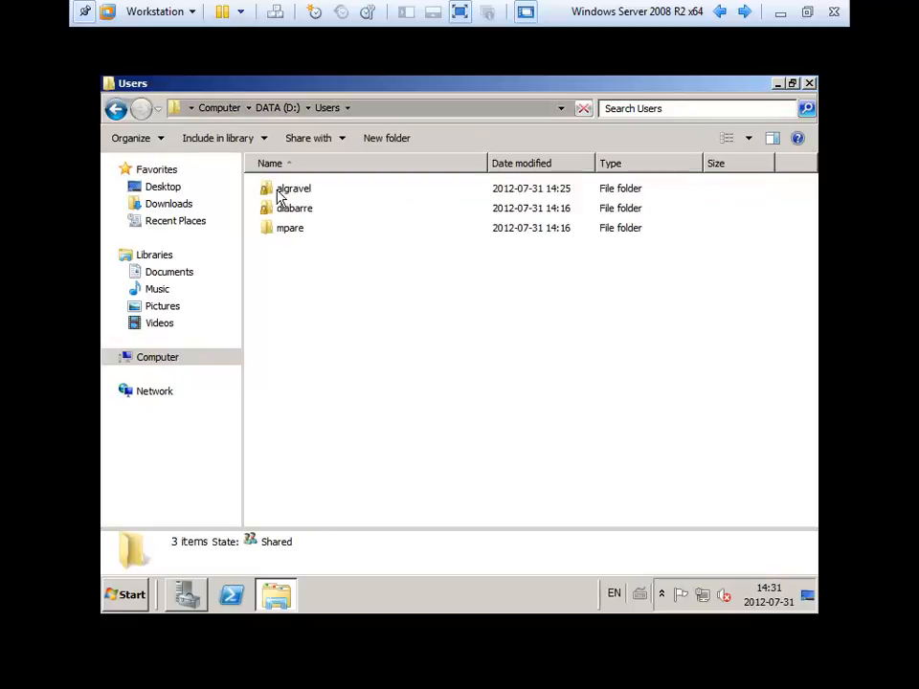
left_click(287, 196)
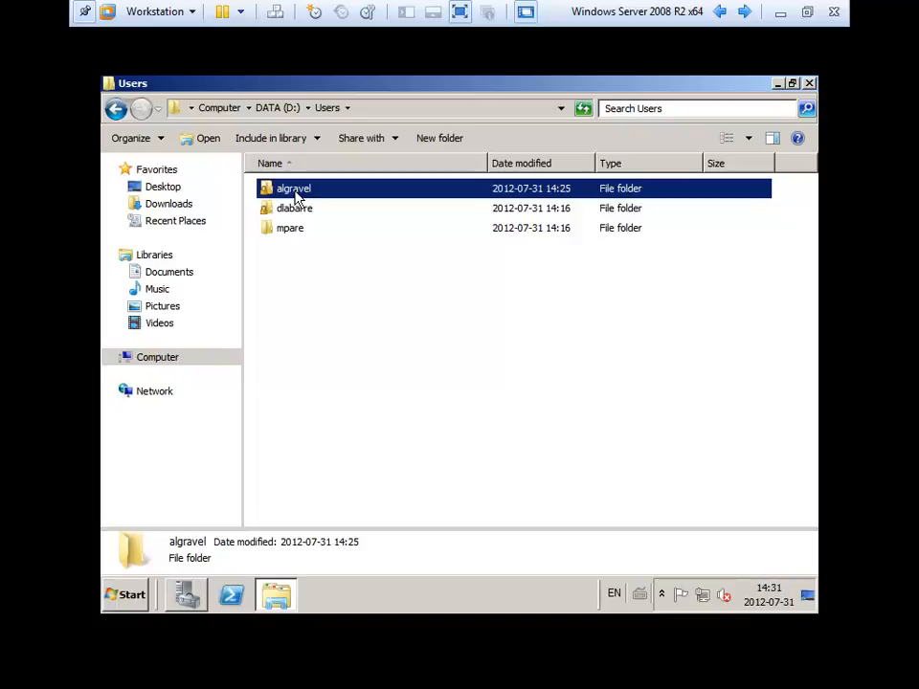
right_click(296, 193)
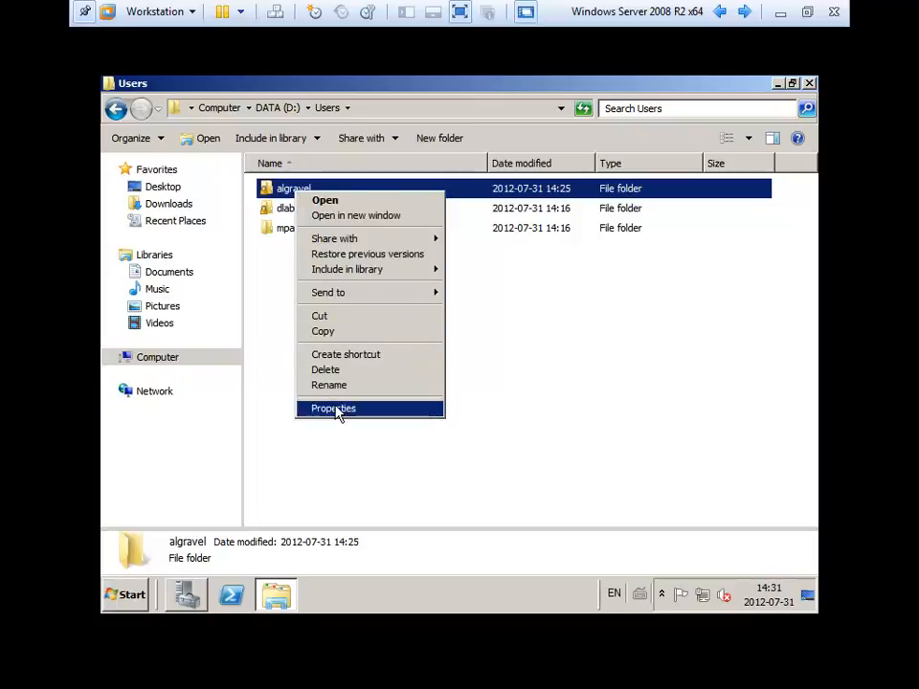
left_click(456, 488)
left_click(456, 488)
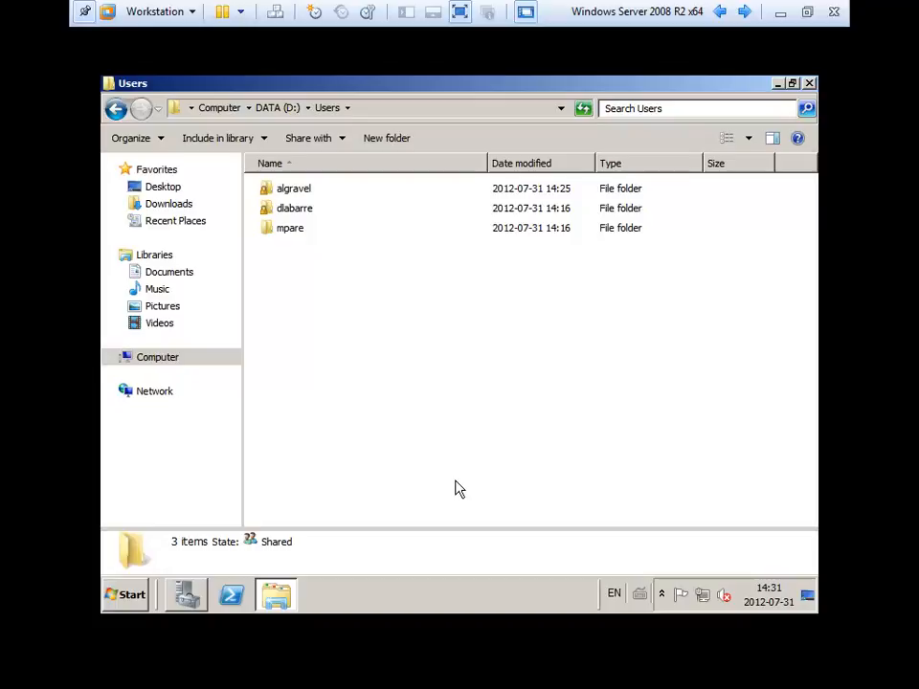
In Server Manager, check that the user's Profile home folder maps U: to the Users share, then cancel.
left_click(186, 595)
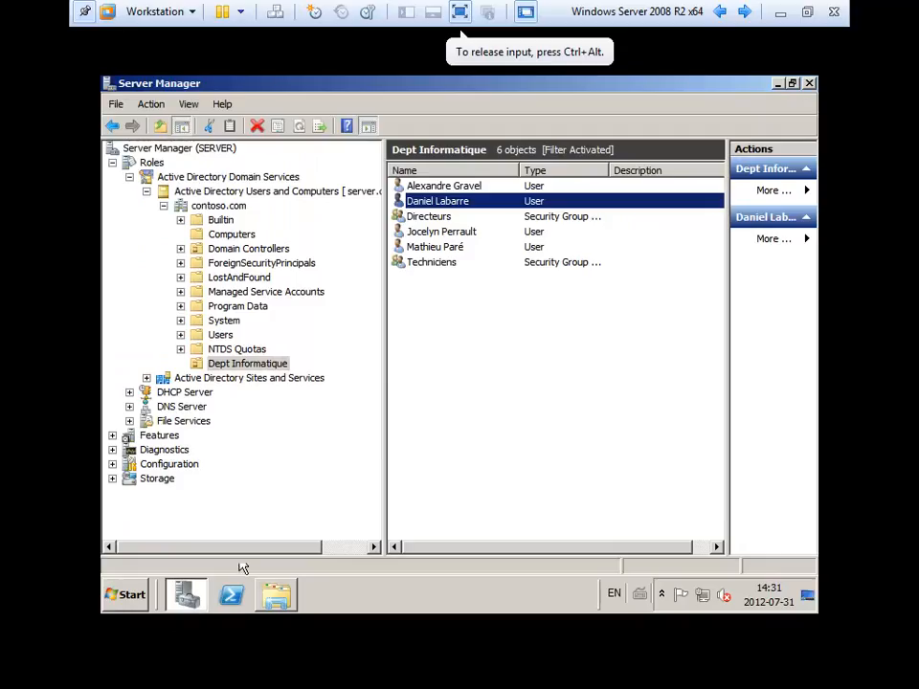
double_click(414, 207)
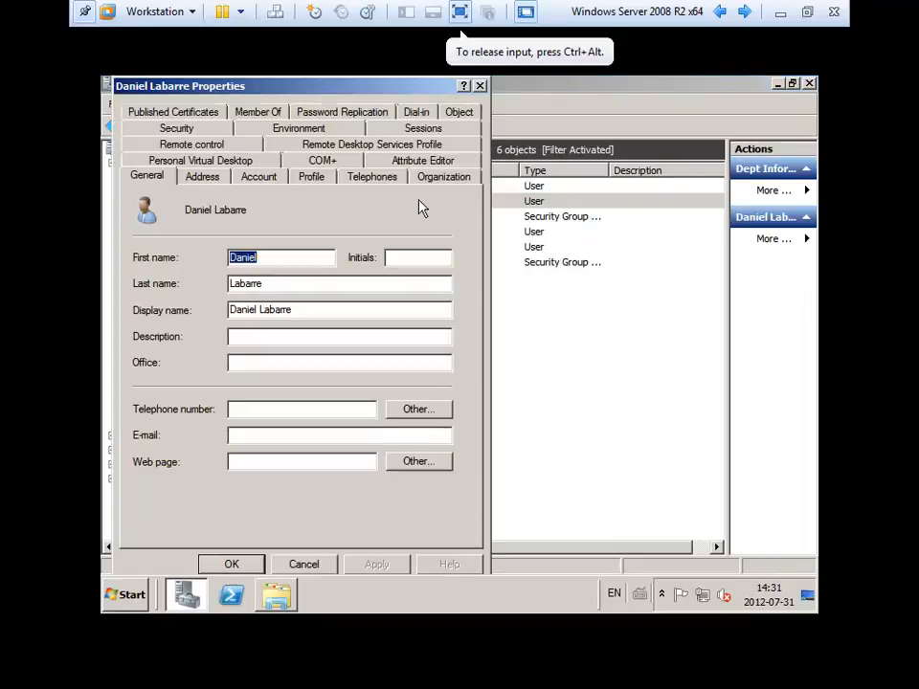
left_click(306, 177)
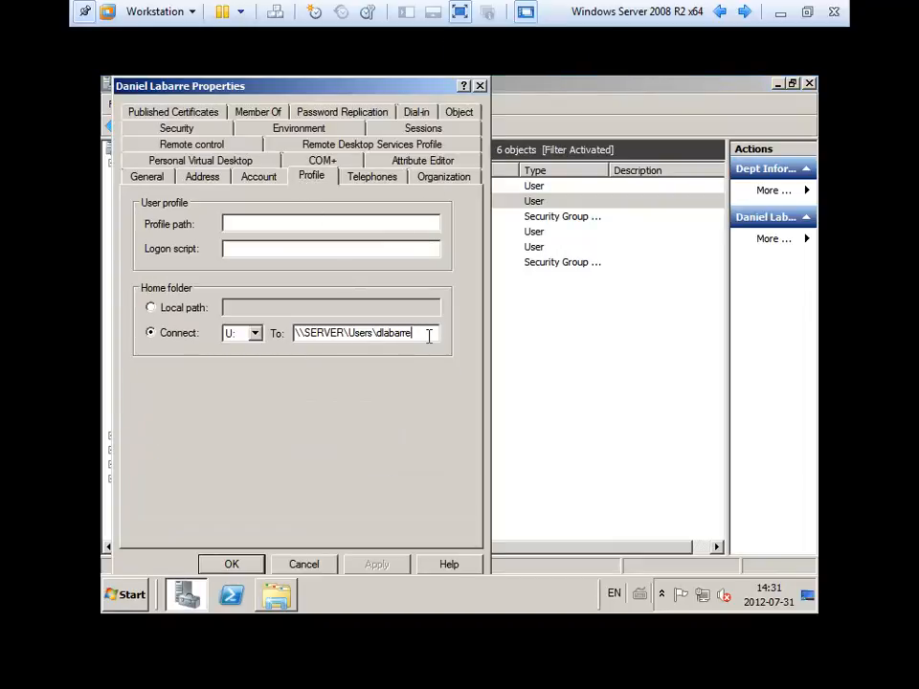
left_click_drag(427, 334, 295, 334)
left_click(312, 566)
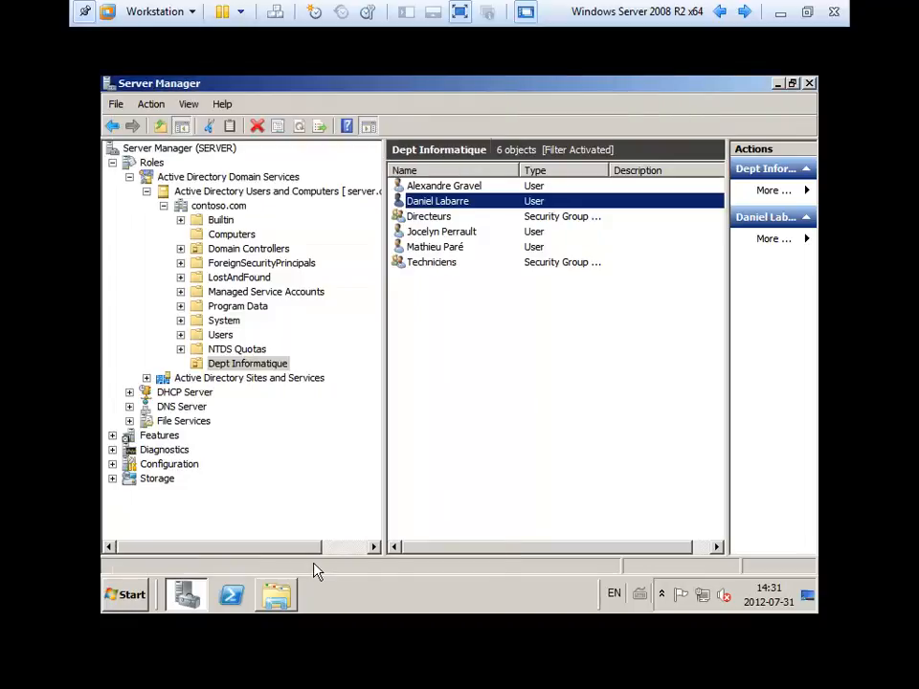
left_click(549, 397)
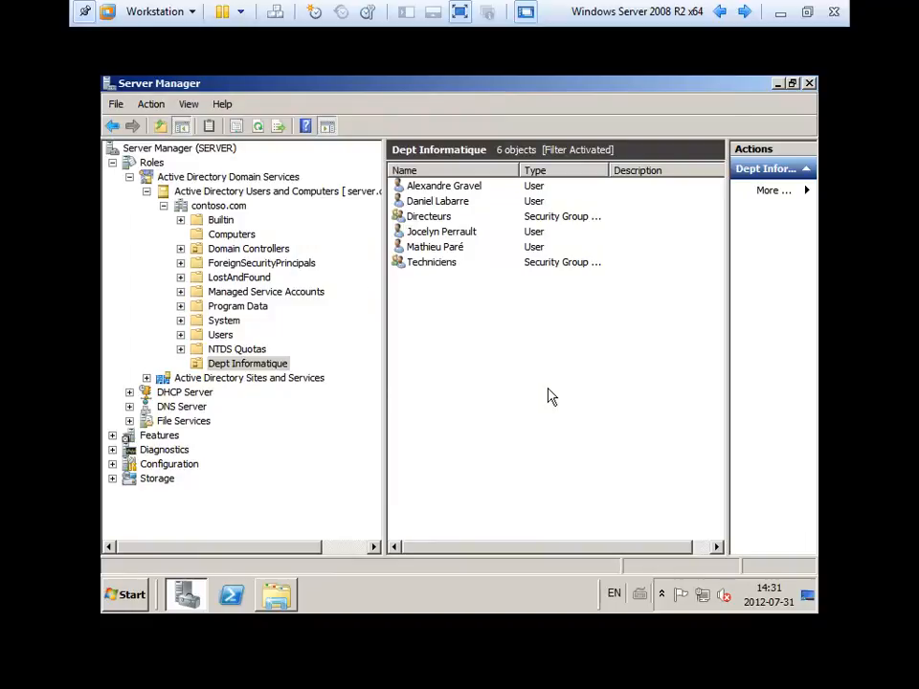
Select other users in the department list, then minimise the VM to the host desktop.
left_click(548, 187)
left_click(550, 203)
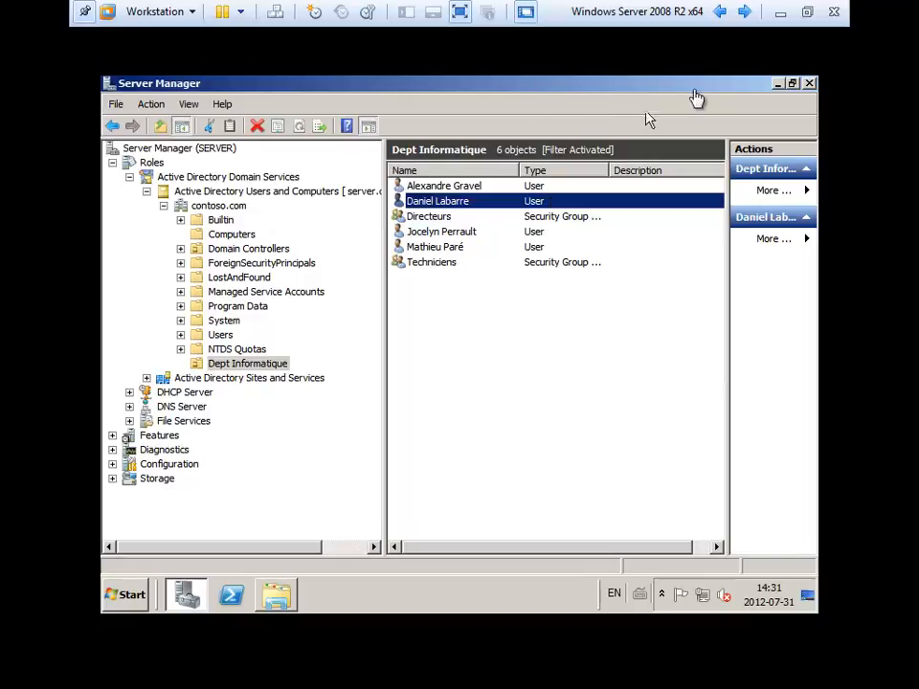
left_click(783, 13)
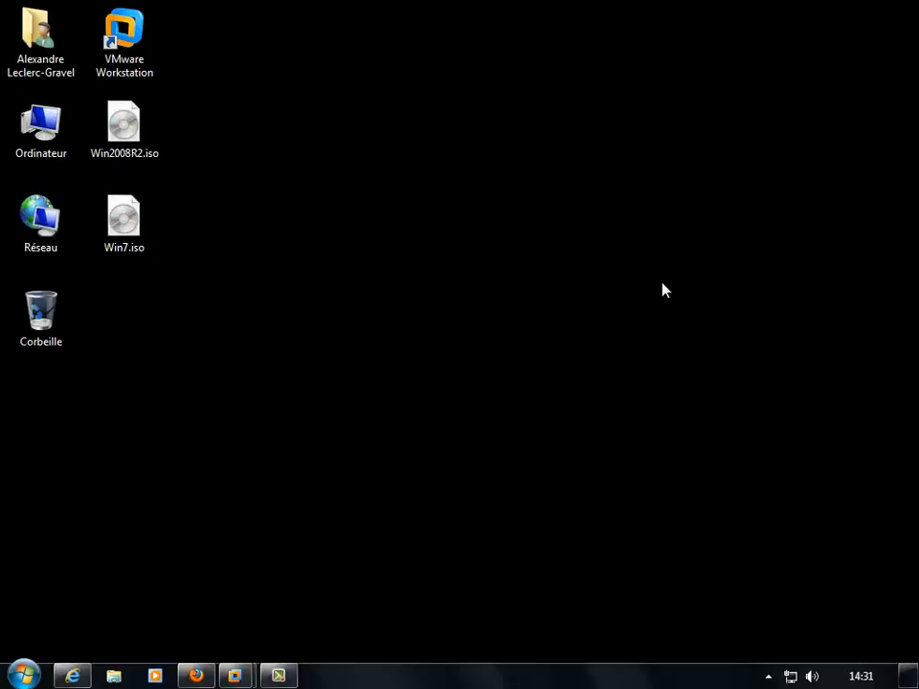
left_click(234, 676)
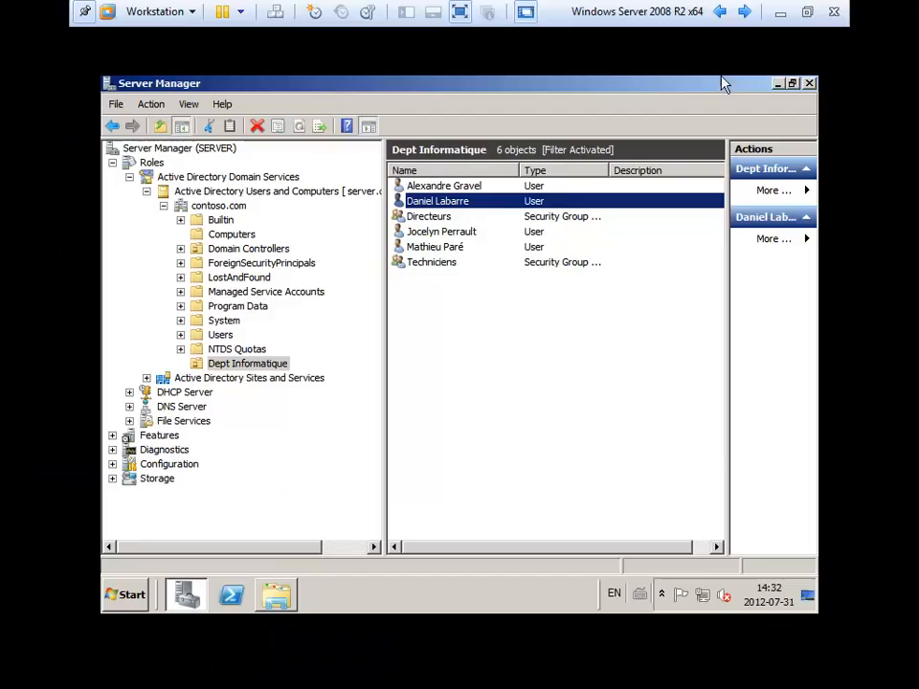
double_click(457, 204)
left_click(312, 177)
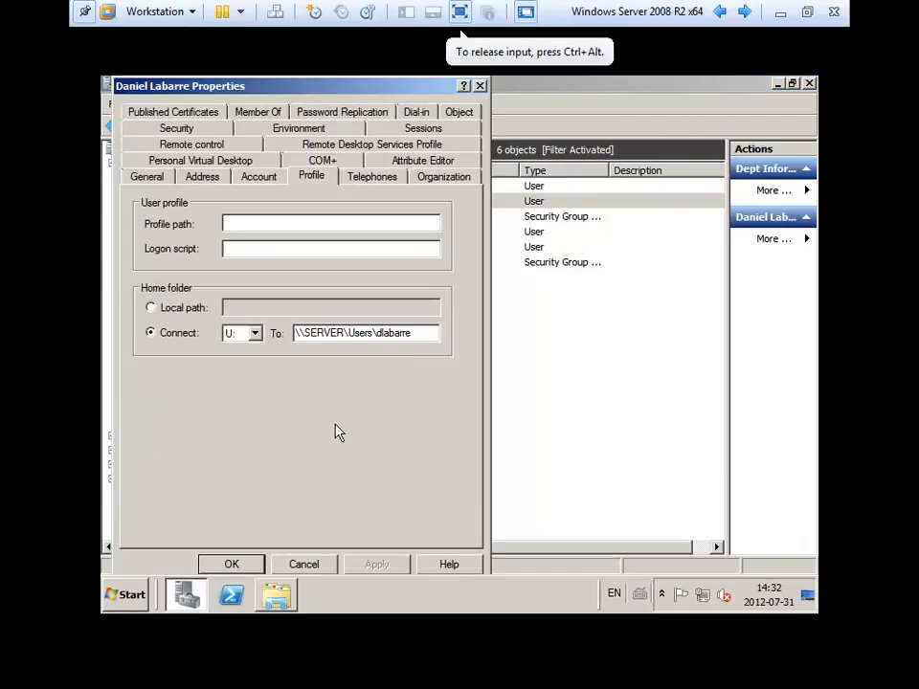
left_click(303, 563)
left_click(581, 382)
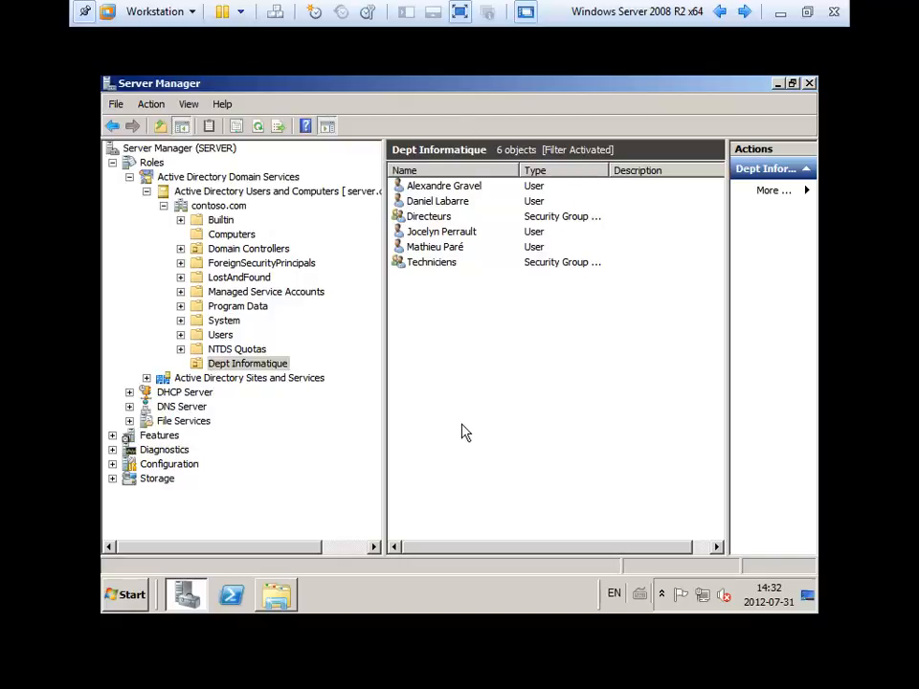
left_click(784, 12)
left_click(278, 676)
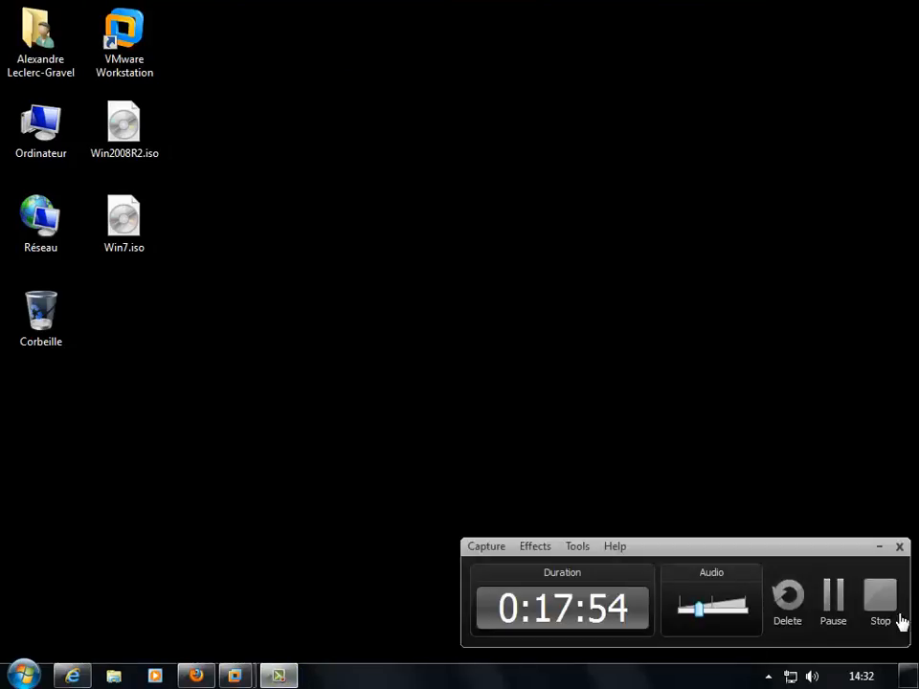